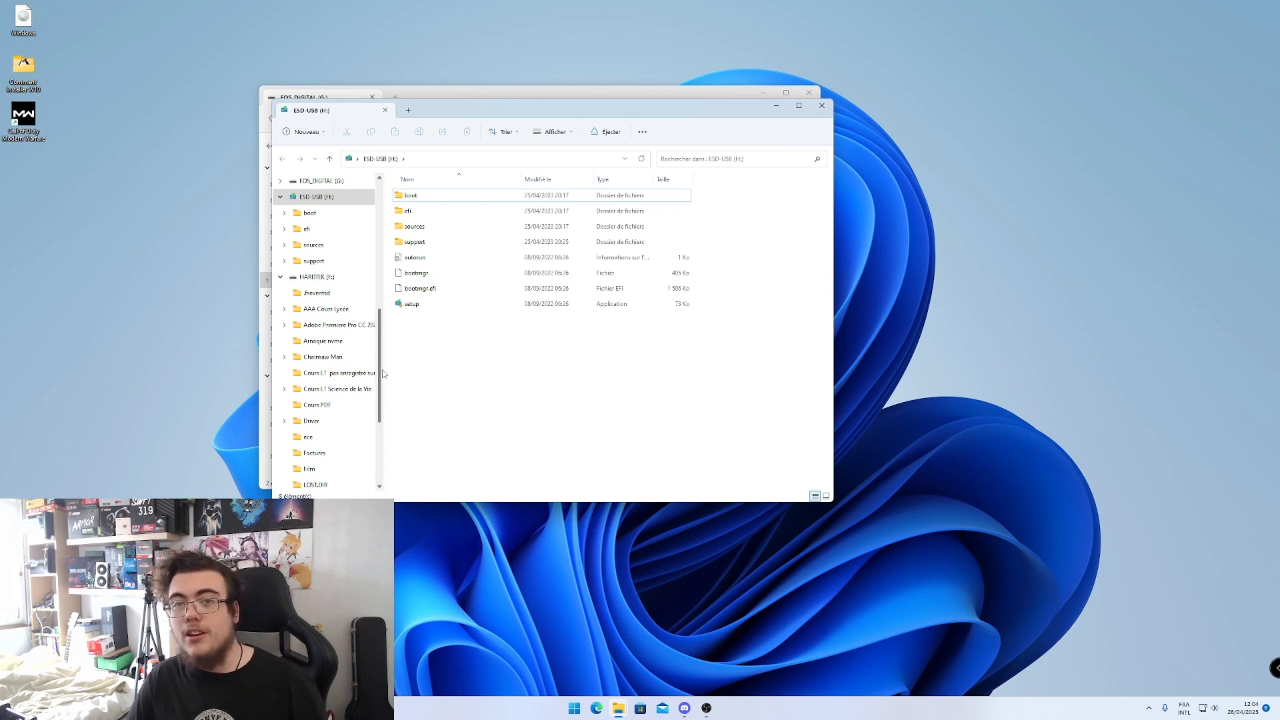
Quick-format the ESD-USB (H:) drive with the FAT32 file system and the volume name ESD-USB
click(332, 199)
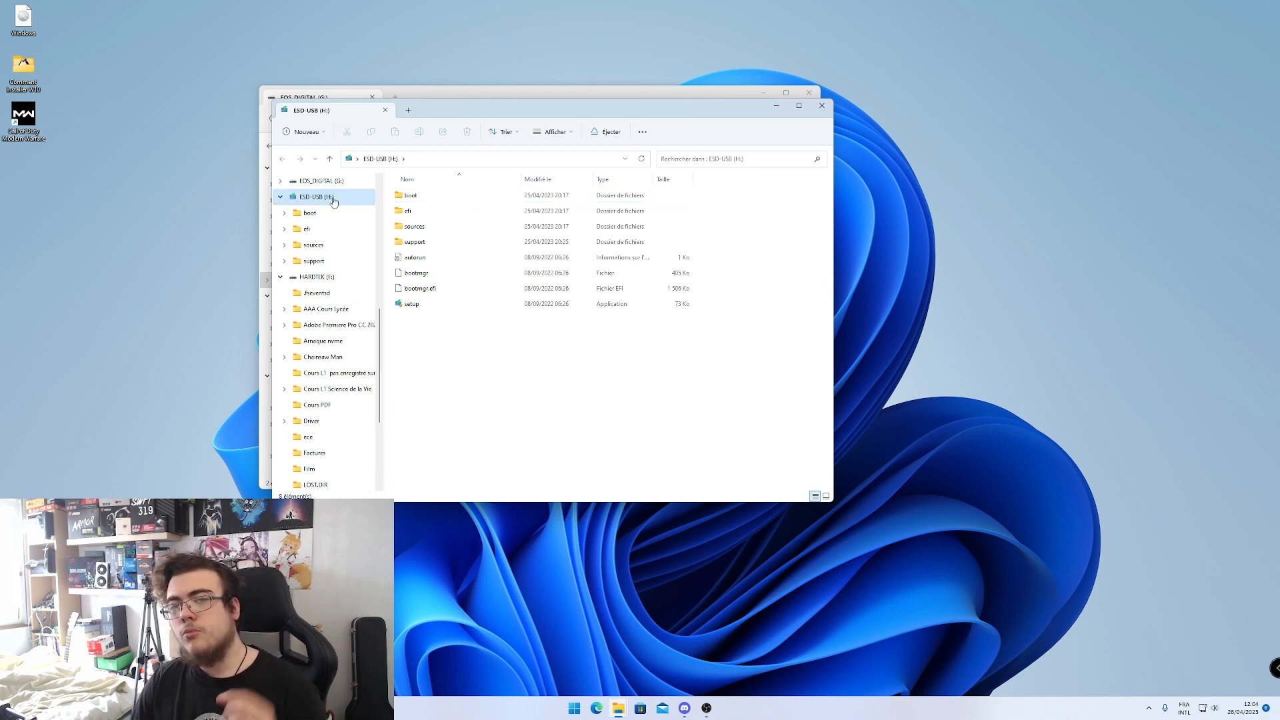
right_click(332, 199)
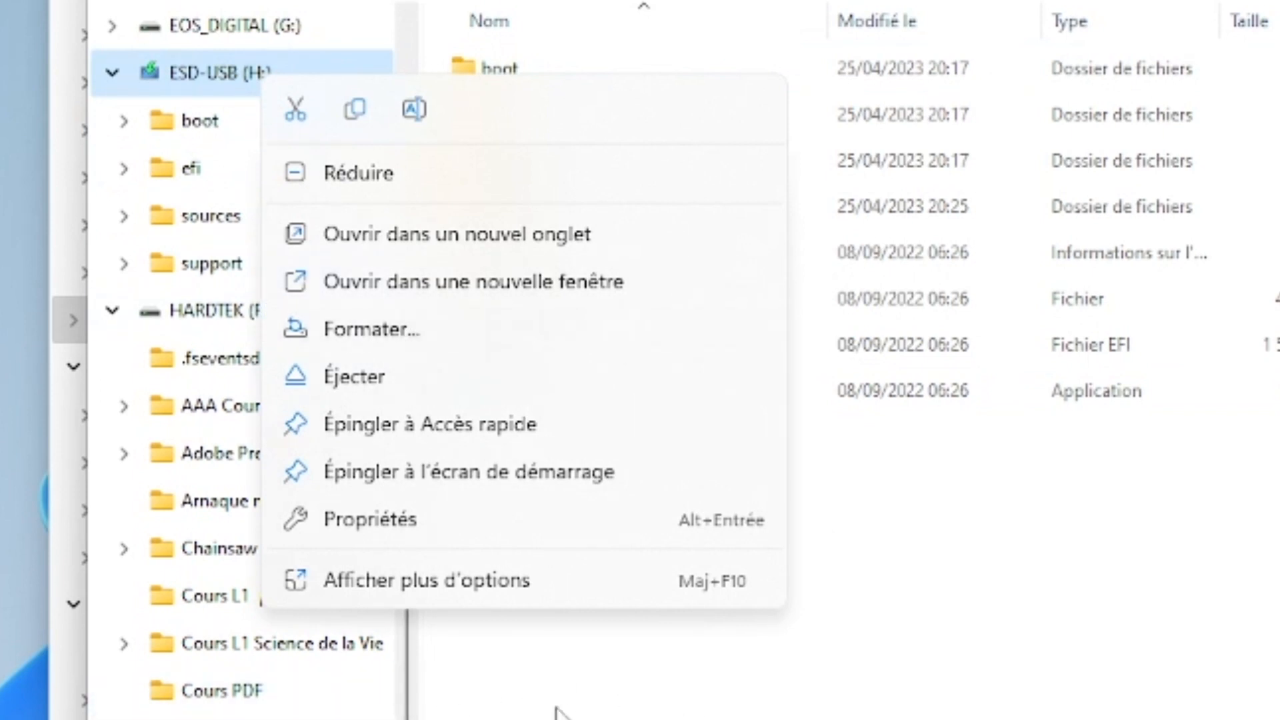
click(475, 585)
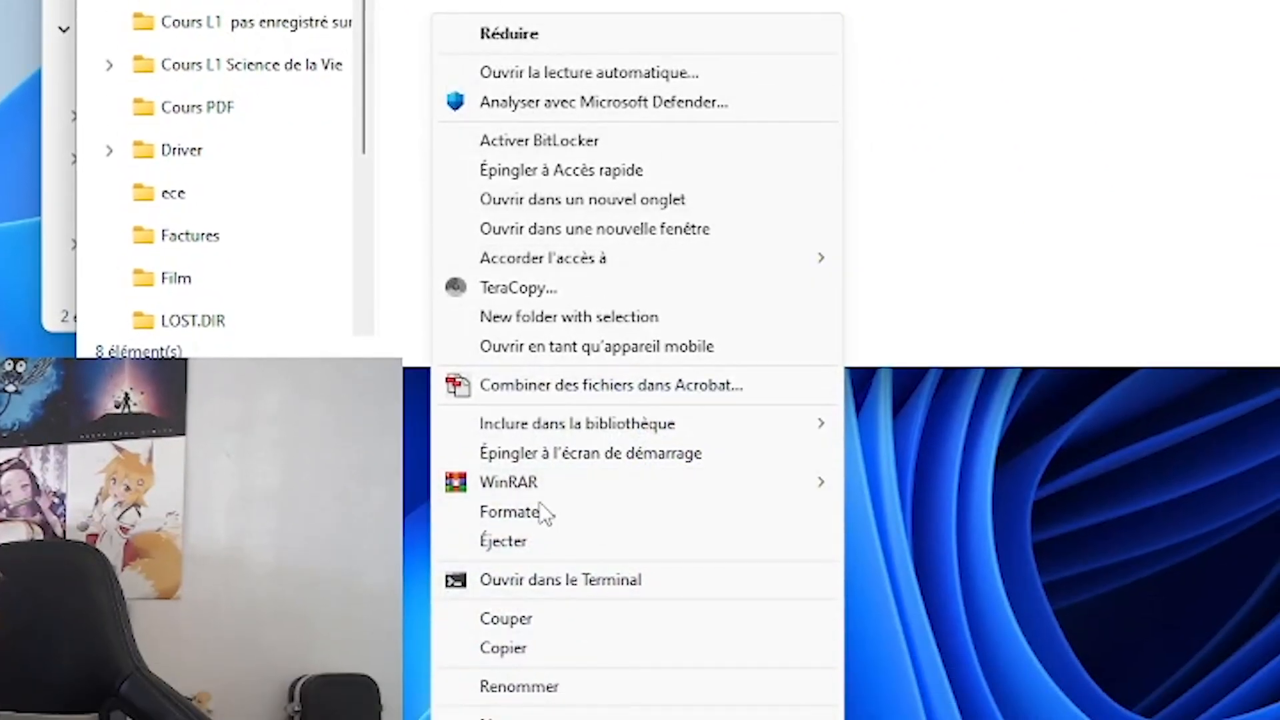
click(485, 512)
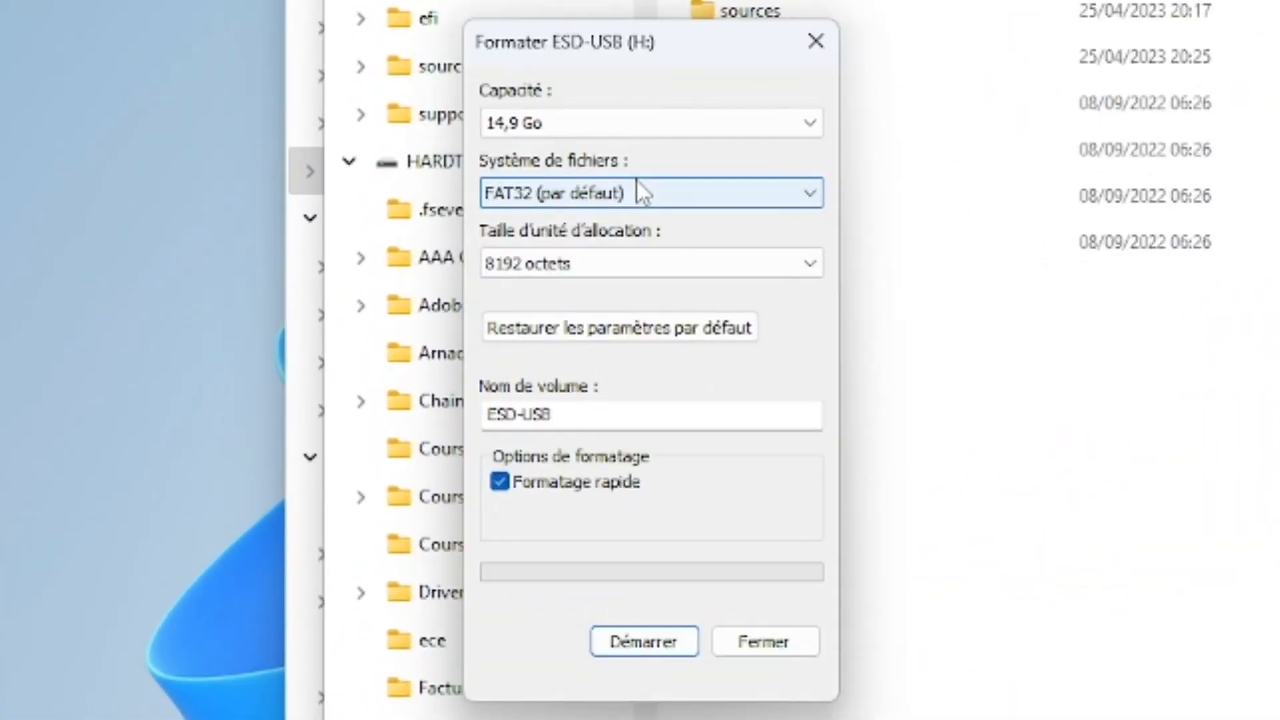
click(578, 200)
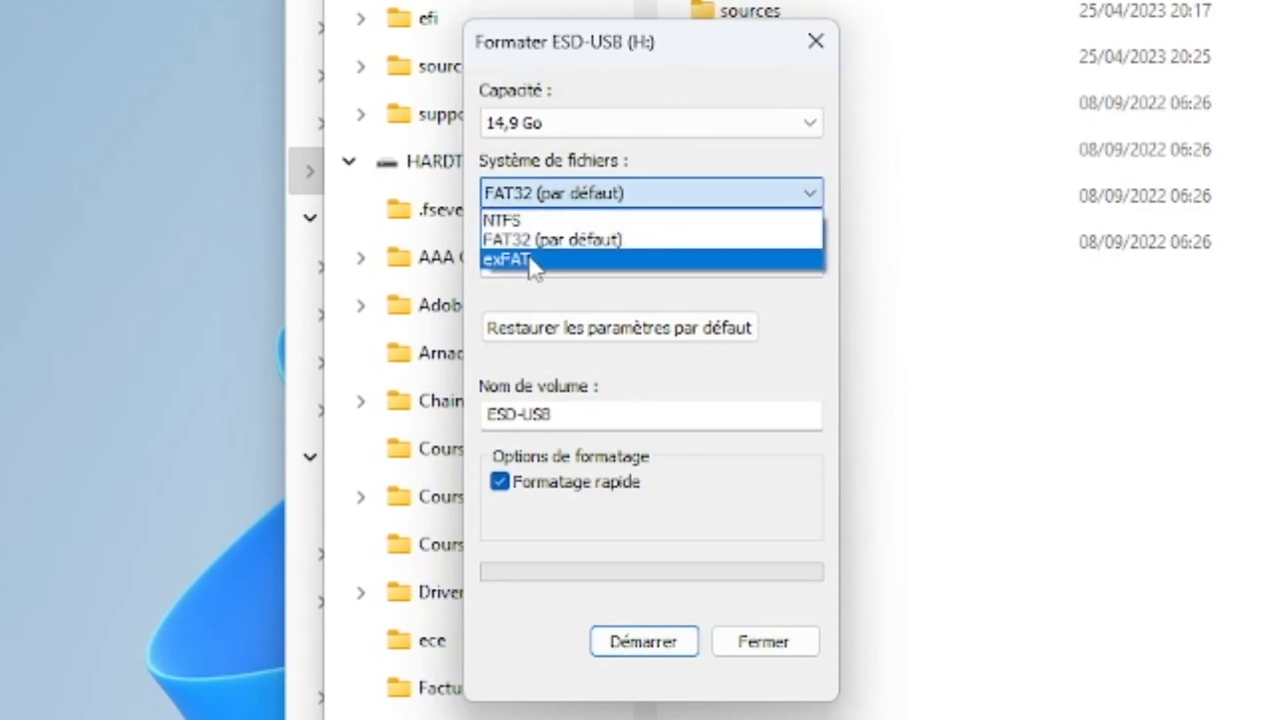
click(530, 186)
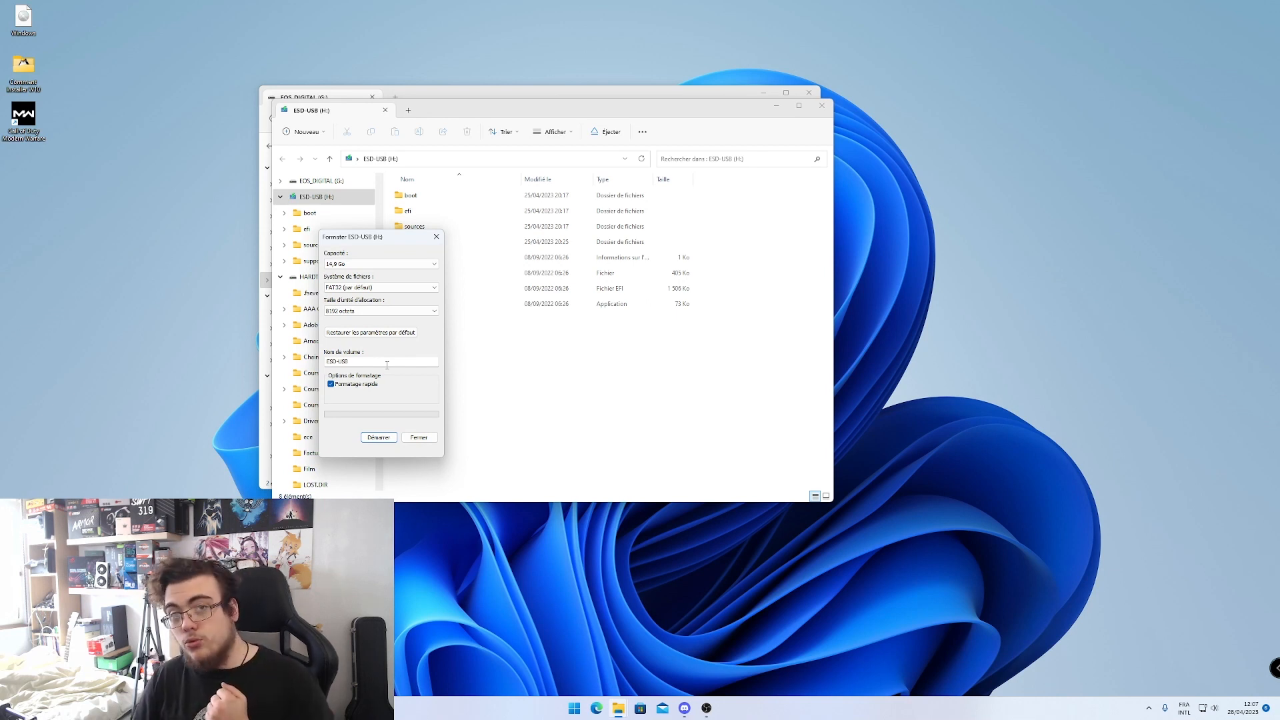
click(388, 438)
click(684, 374)
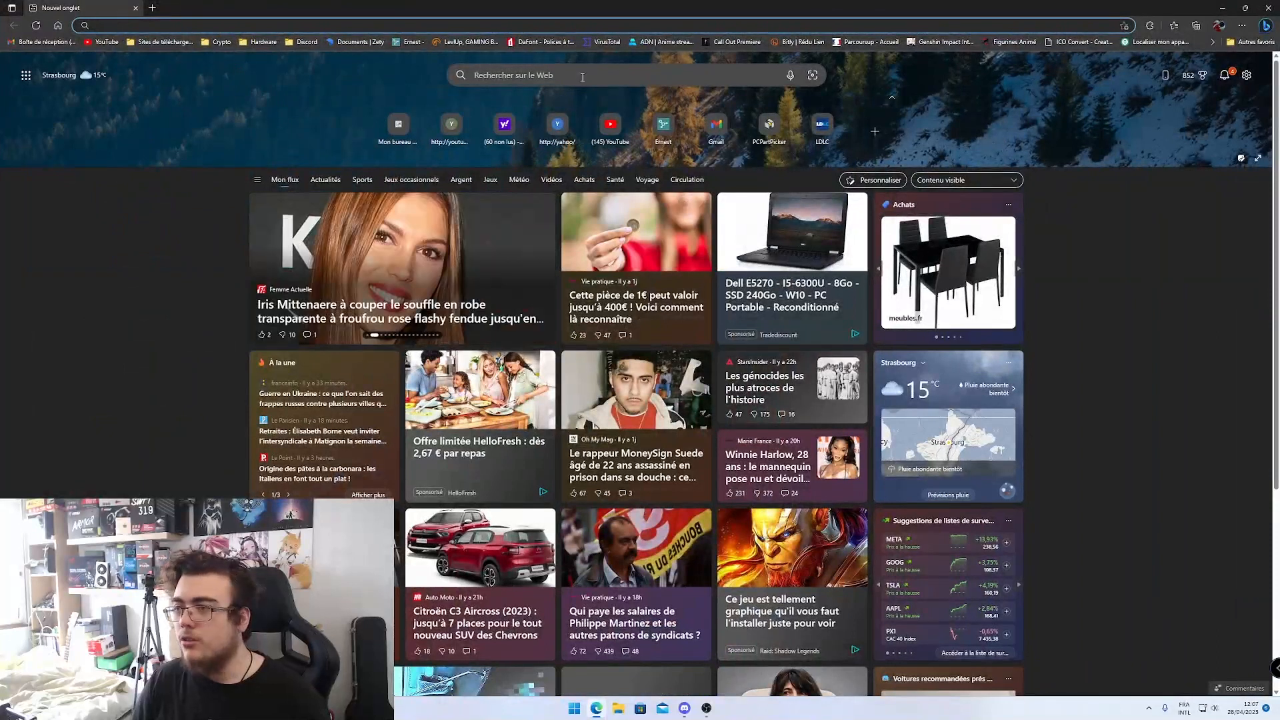
Search the web for "installer windows 10" and open Microsoft's French Windows 10 download page
click(706, 78)
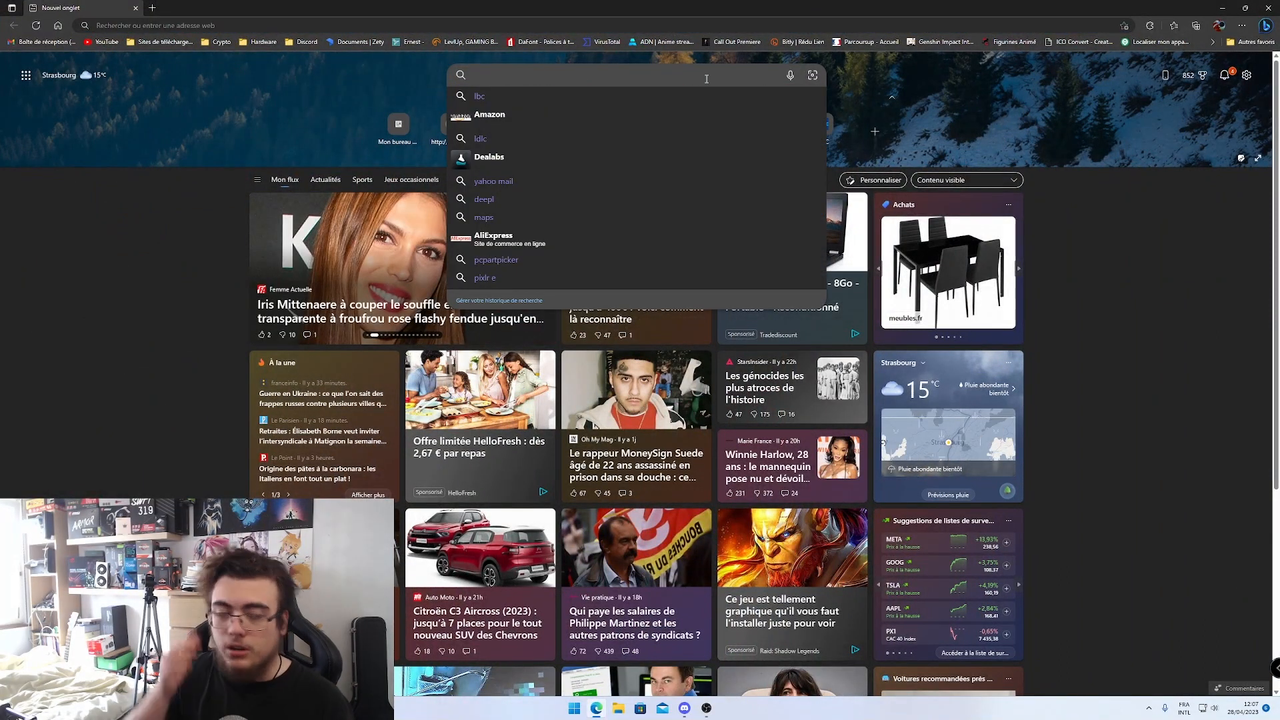
text(installer wi)
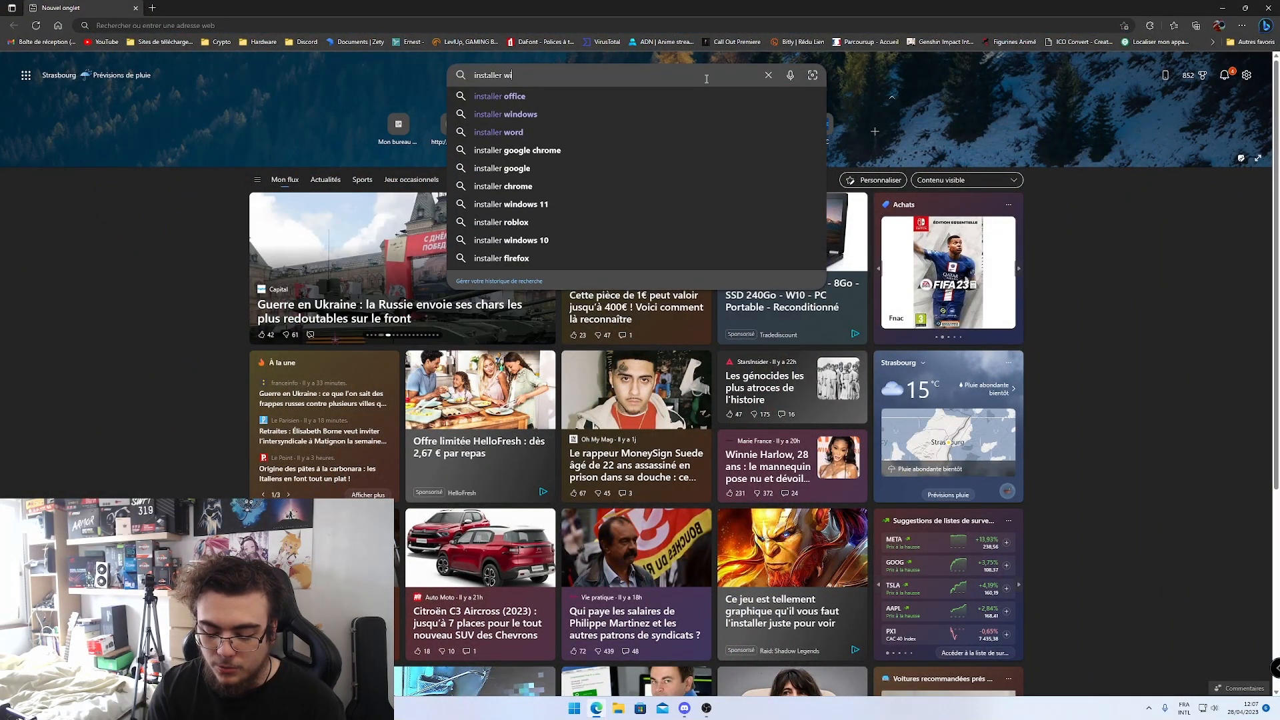
text(ndows 10)
key(Return)
scroll(618, 364, down, 2)
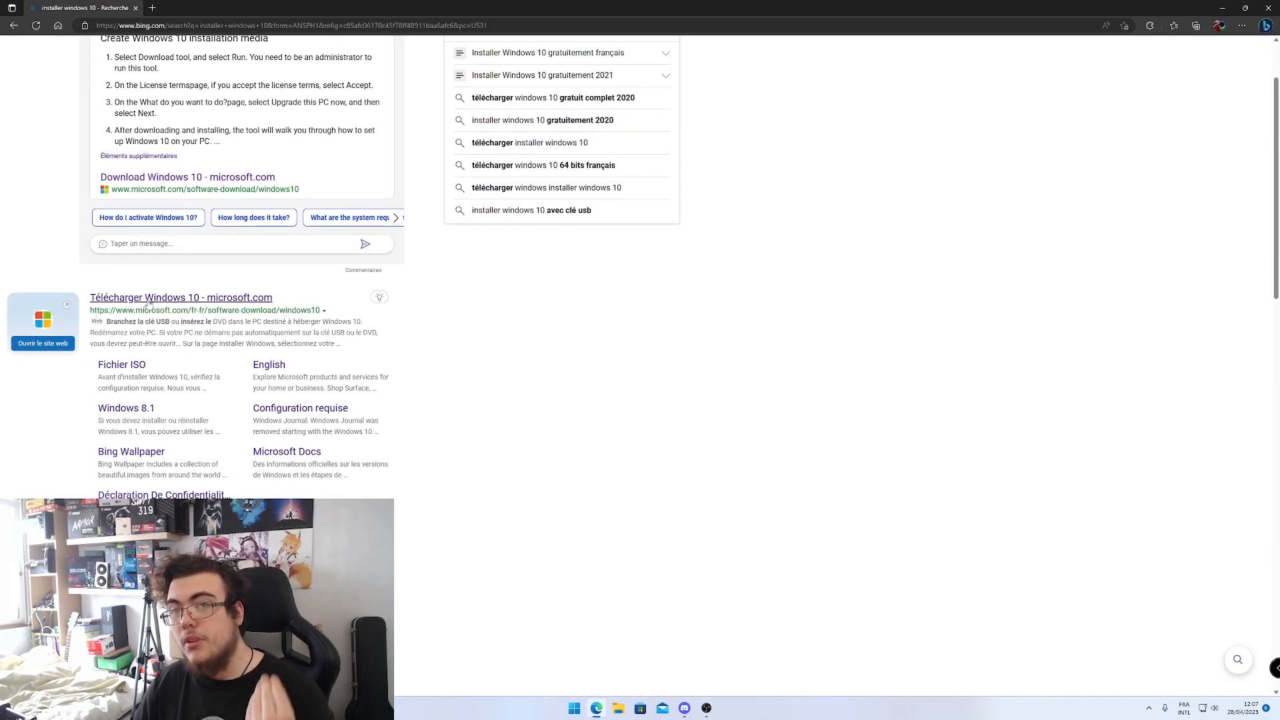
click(169, 298)
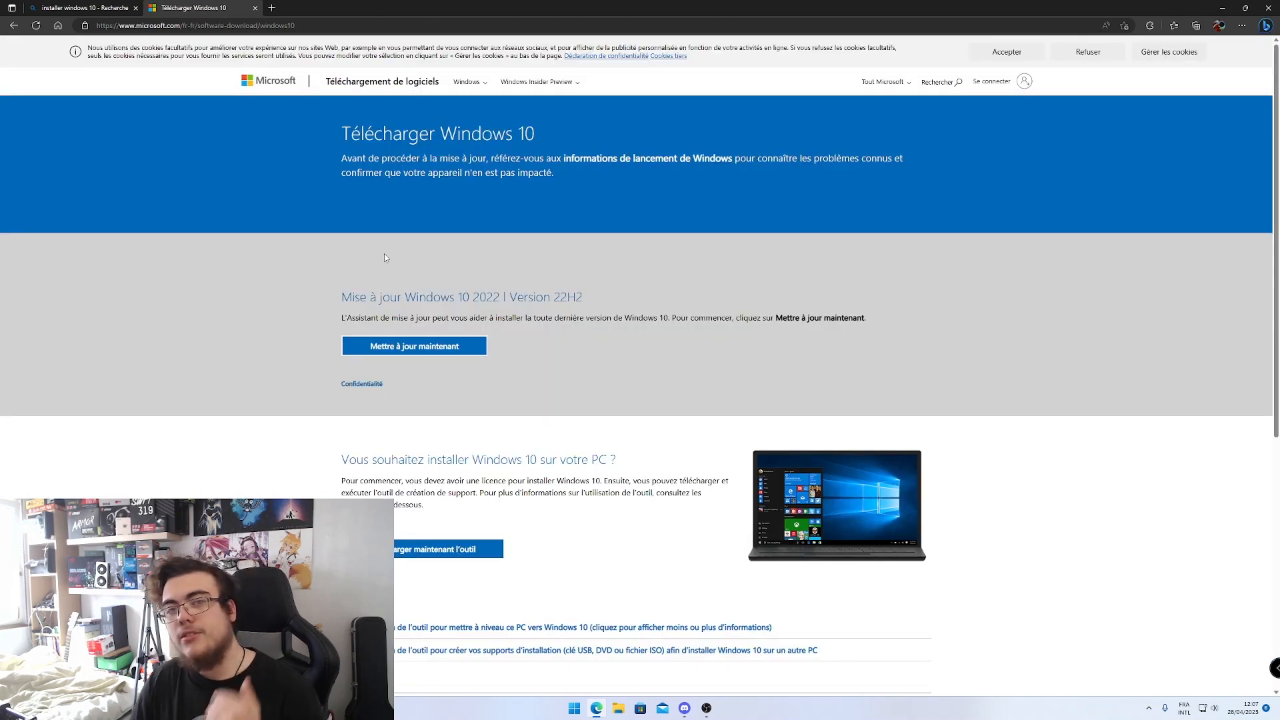
Download the Windows 10 media creation tool from the Microsoft page and launch it
scroll(384, 258, down, 3)
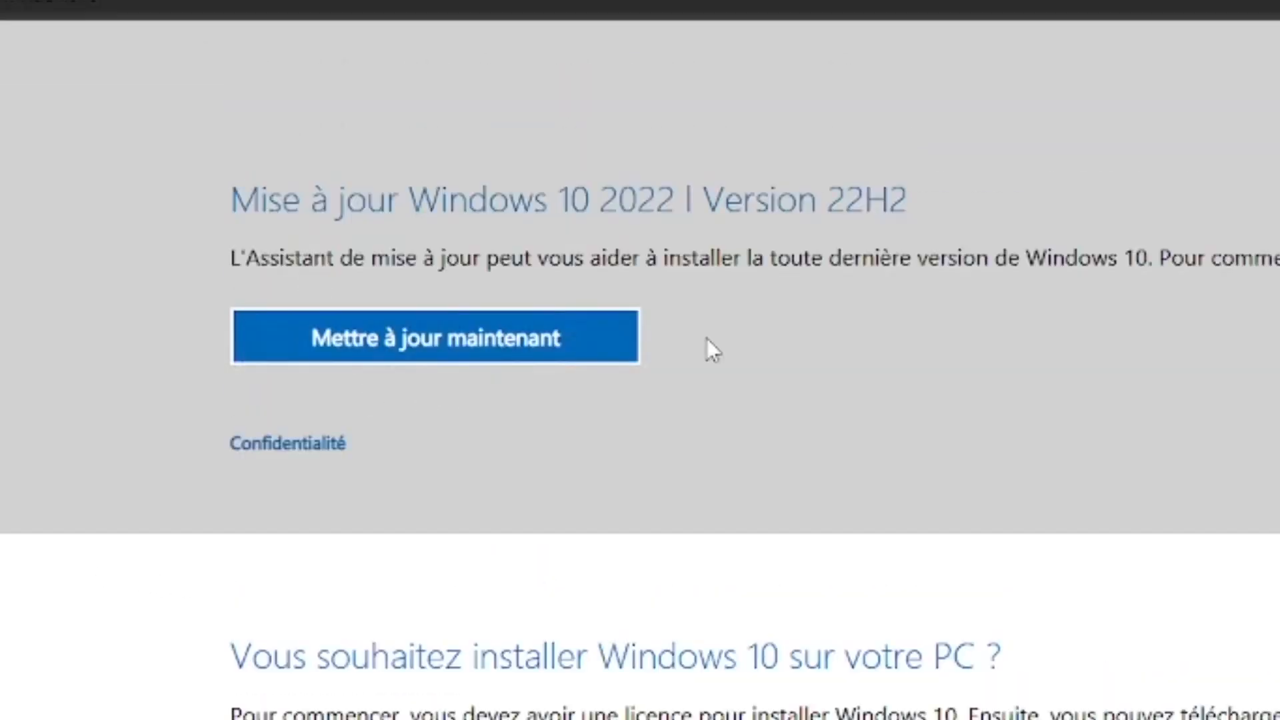
click(460, 456)
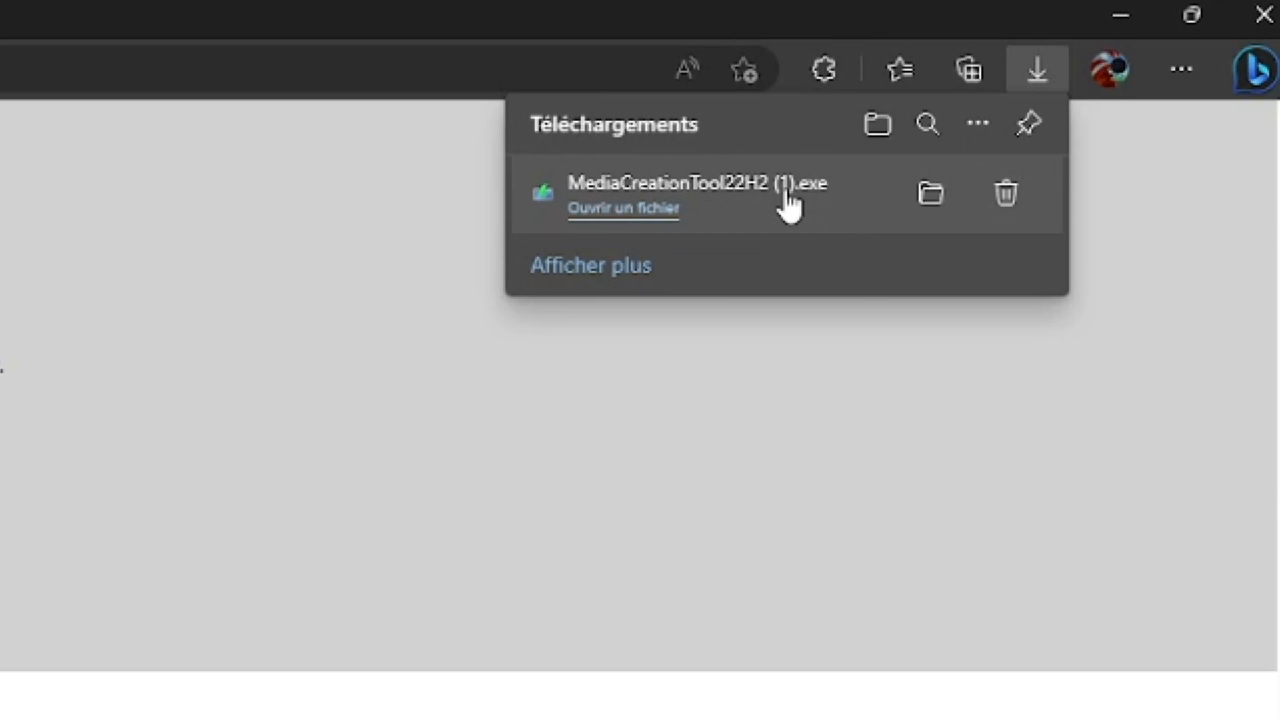
click(791, 203)
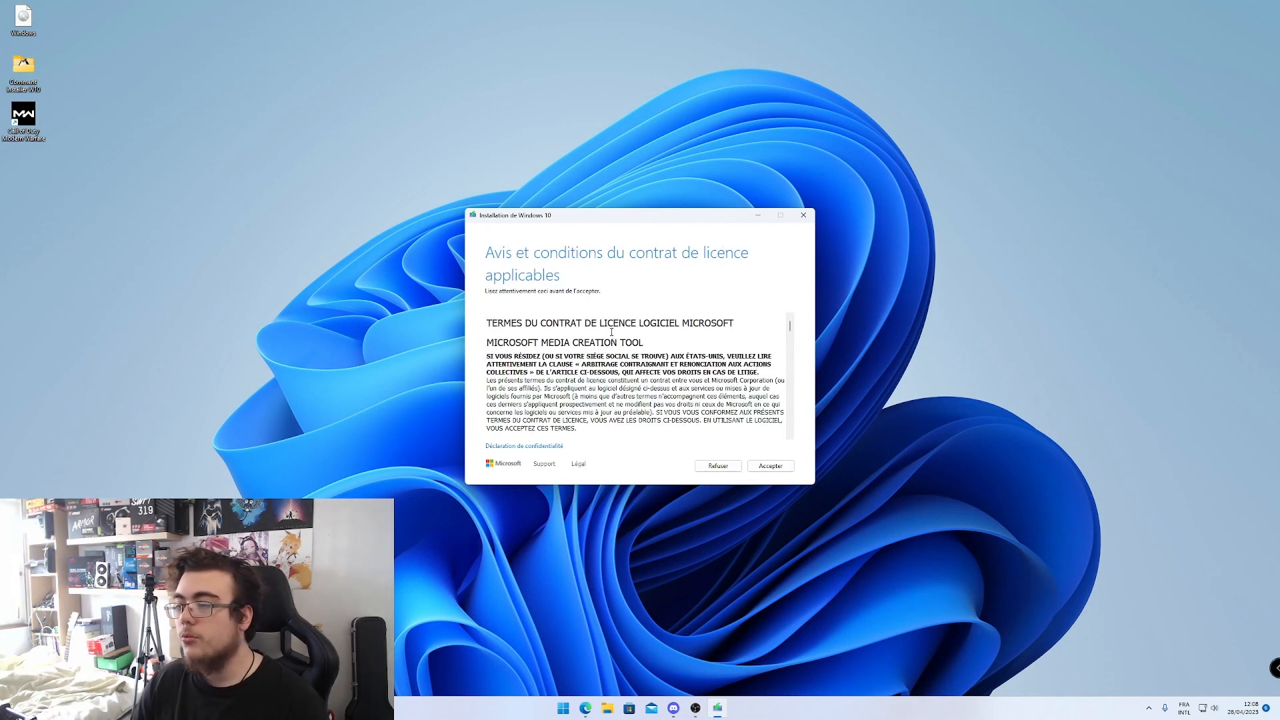
Accept the licence terms and choose to create installation media for another PC
scroll(634, 376, down, 20)
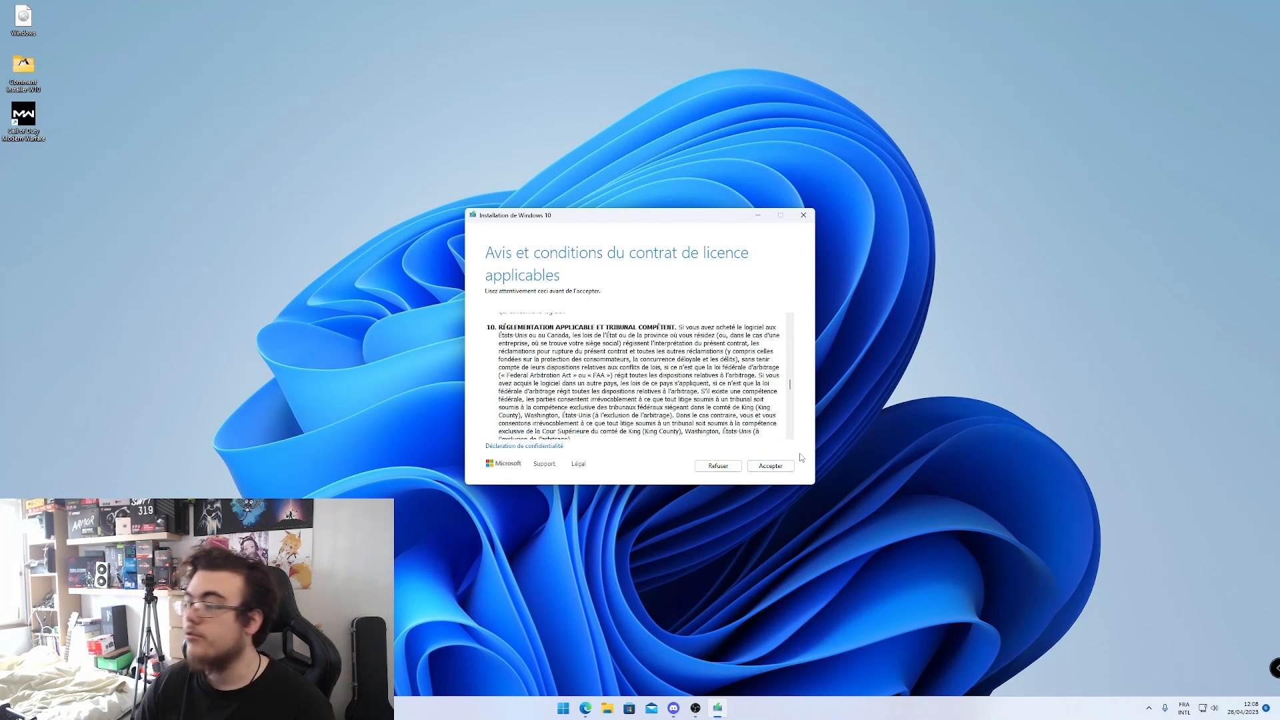
click(787, 465)
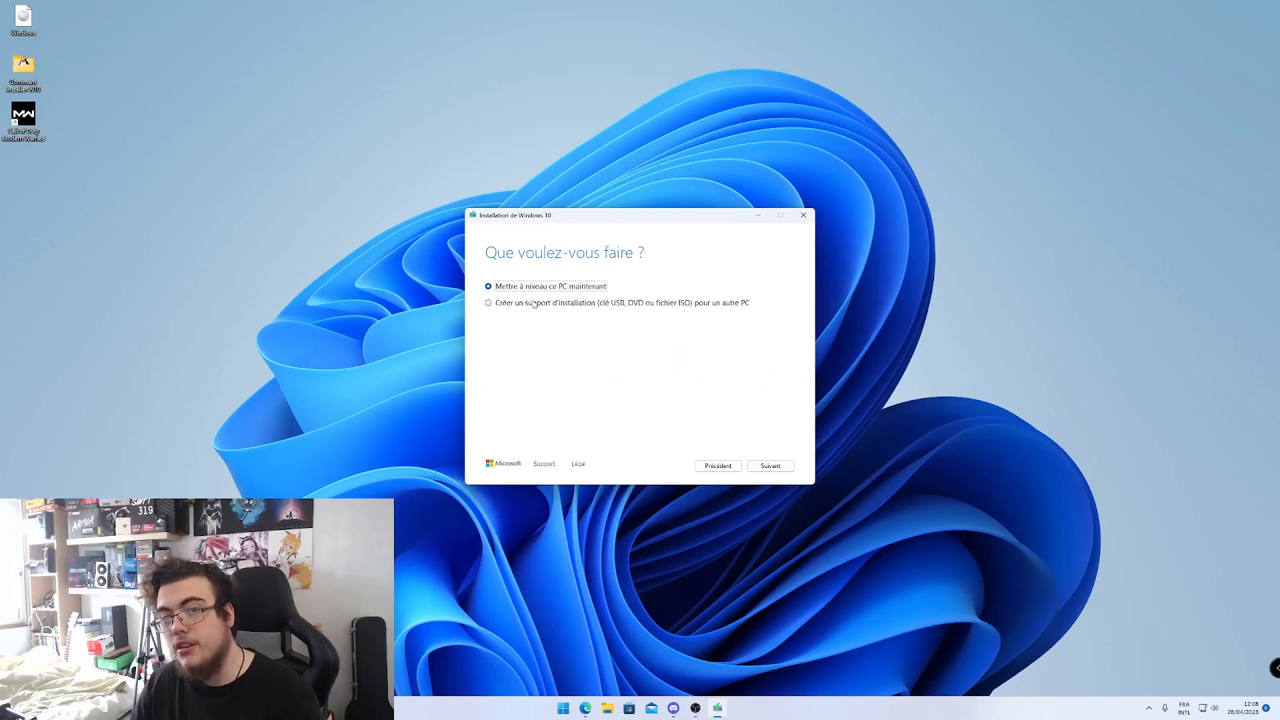
click(764, 465)
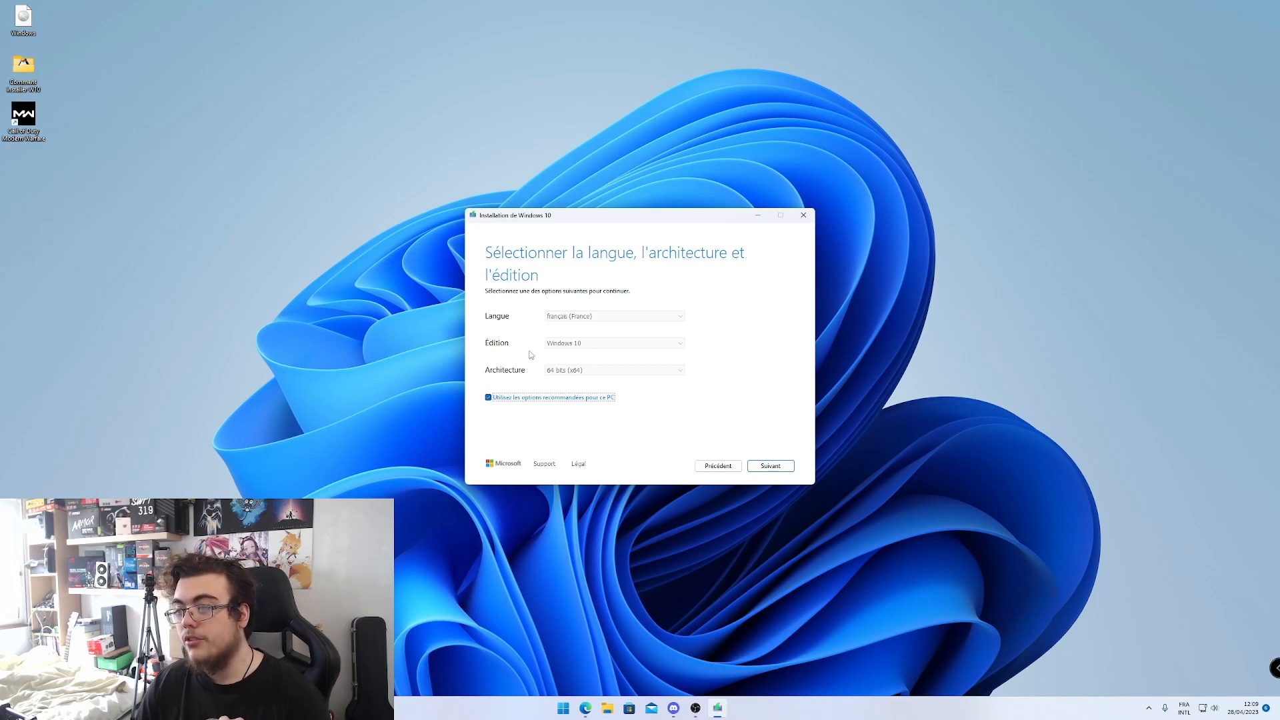
Turn off the recommended options and continue with Français (France), the Windows 10 edition and 64 bits (x64) architecture
click(489, 398)
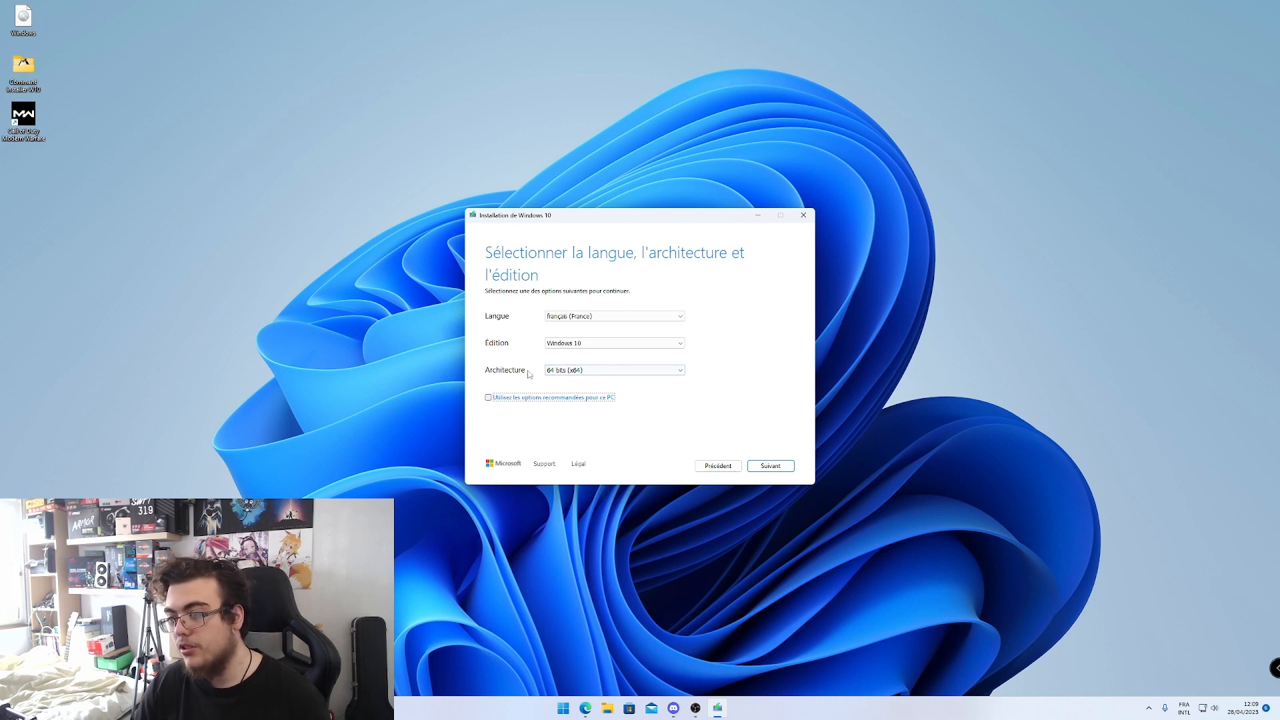
click(590, 343)
click(580, 342)
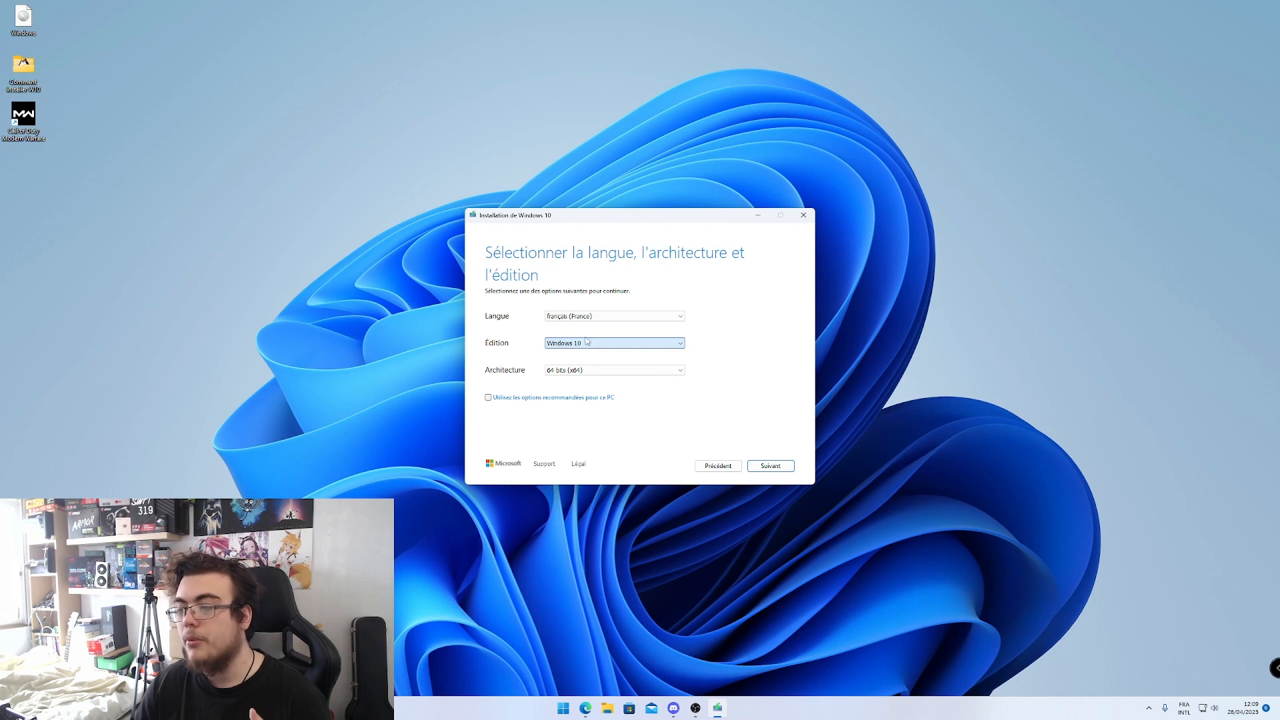
click(771, 465)
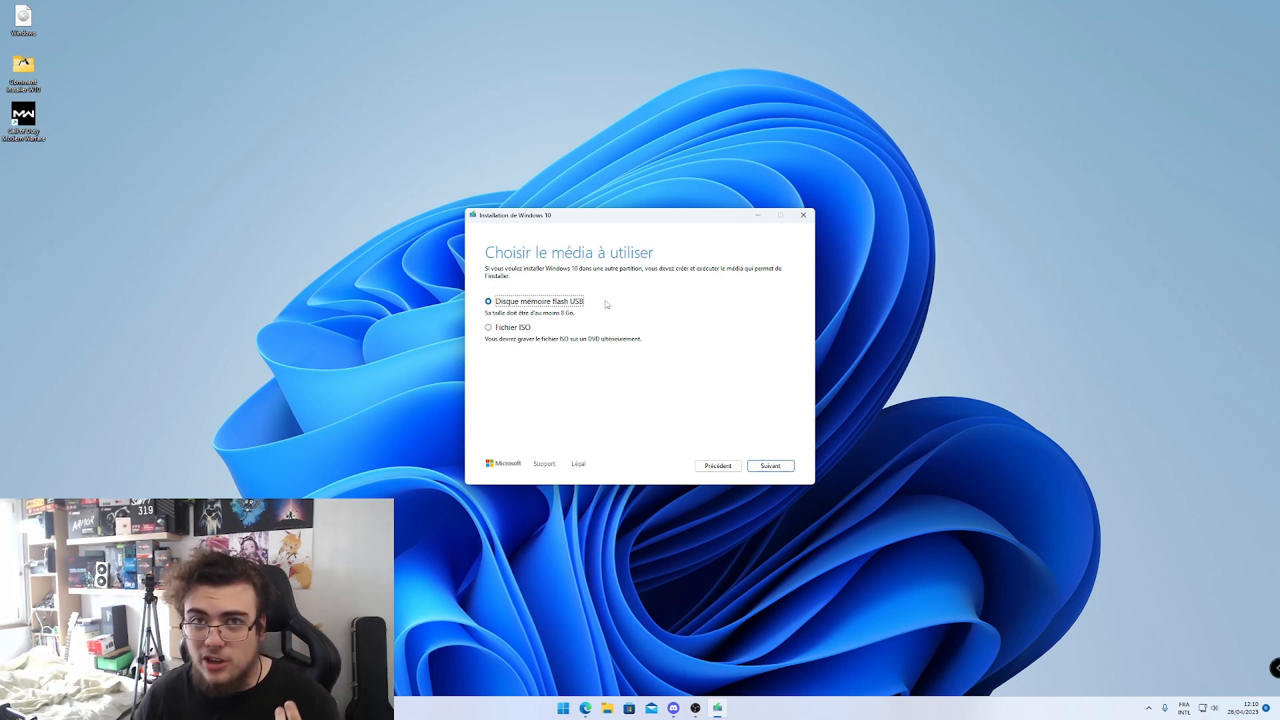
Create the installation media on the USB flash drive H: (ESD-USB) and finish the media creation tool
click(771, 466)
click(515, 322)
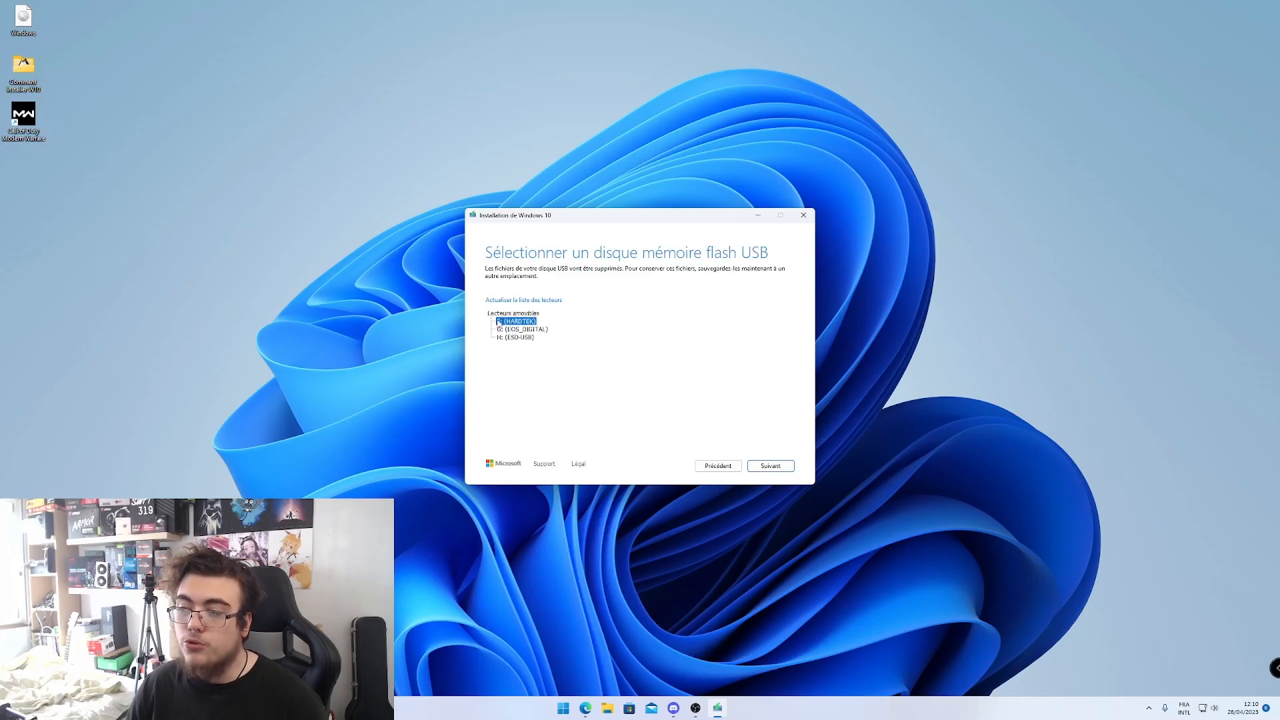
click(519, 329)
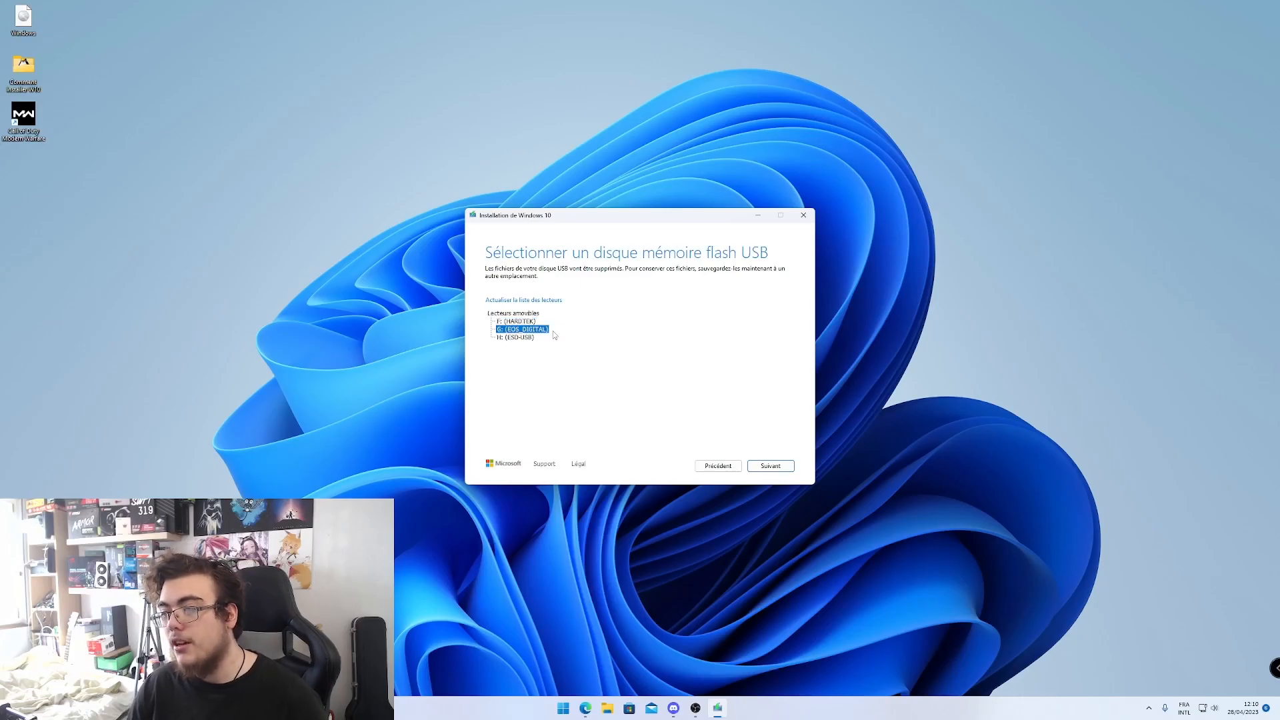
click(520, 337)
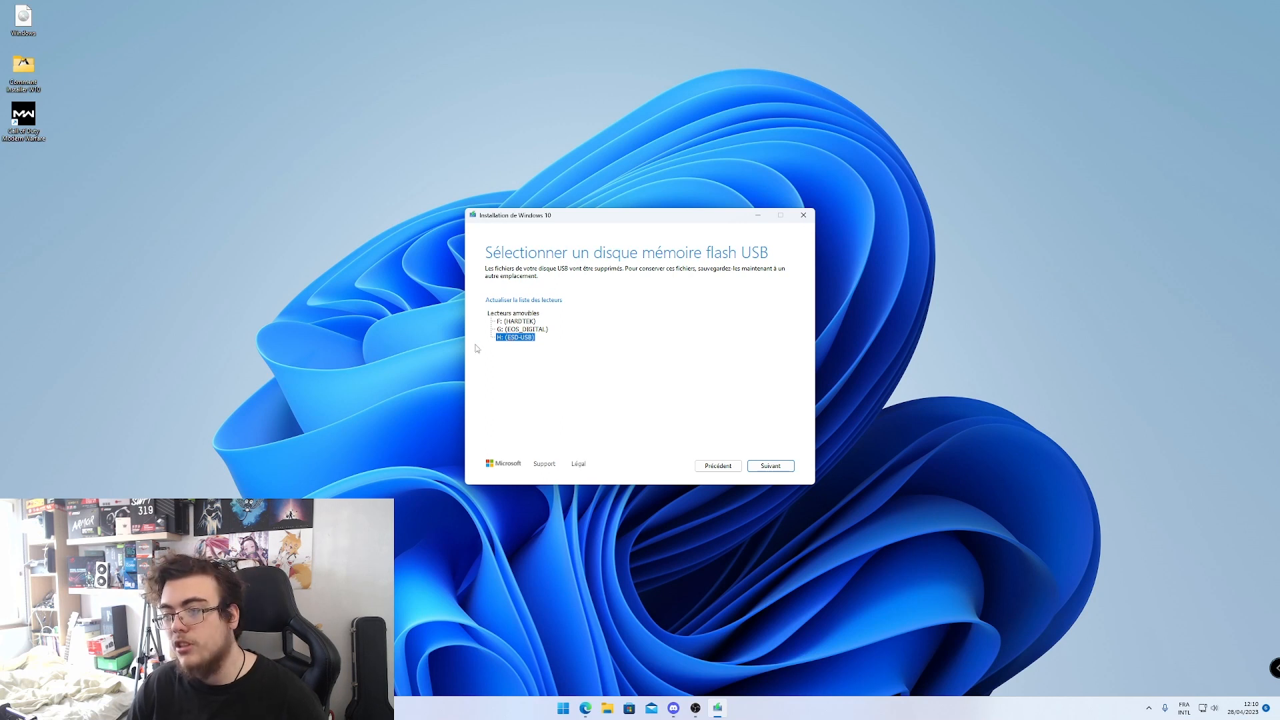
click(776, 469)
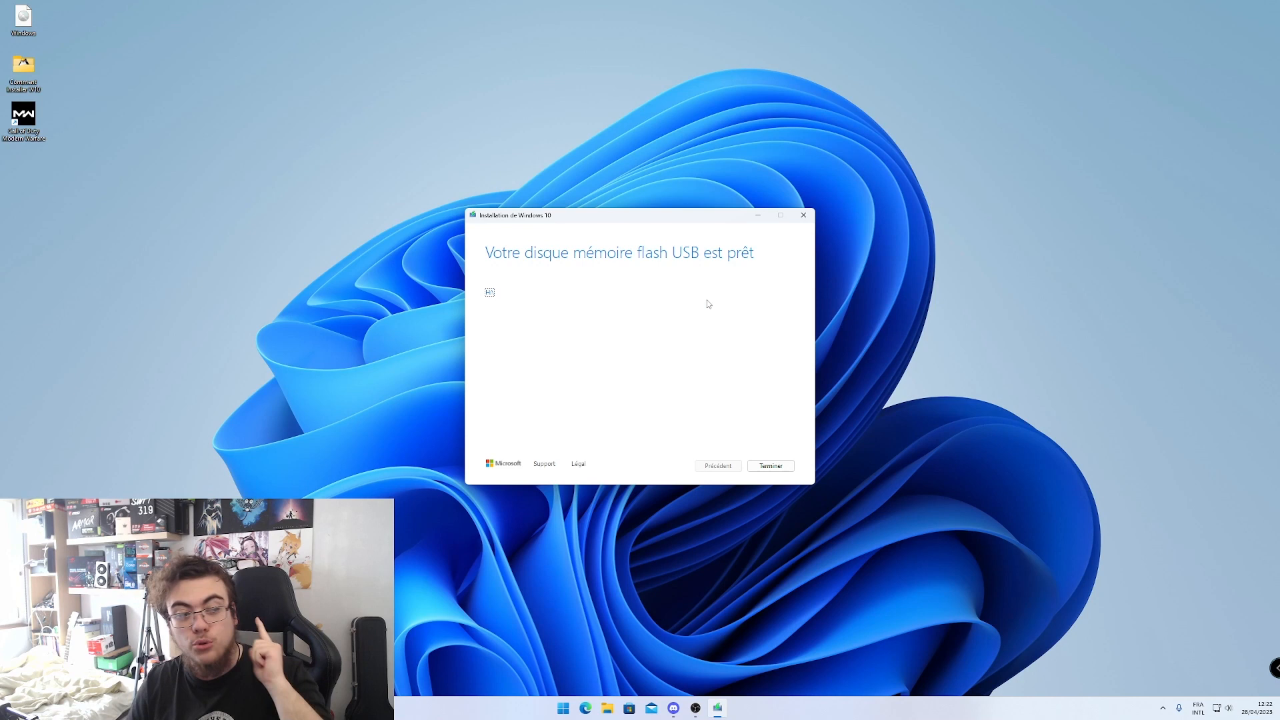
click(771, 465)
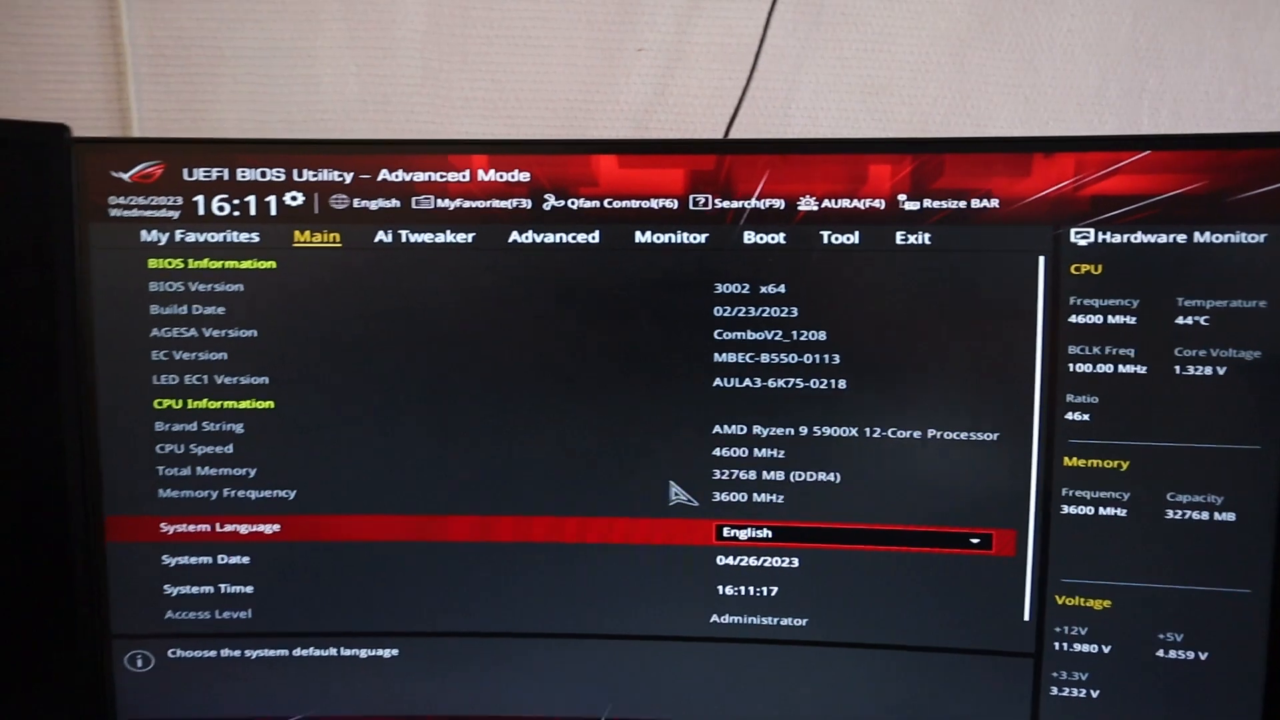
Set the BIOS language to Français and boot option #1 to UEFI: Lexar USB Flash Drive 1100, Partition 1
key(plus)
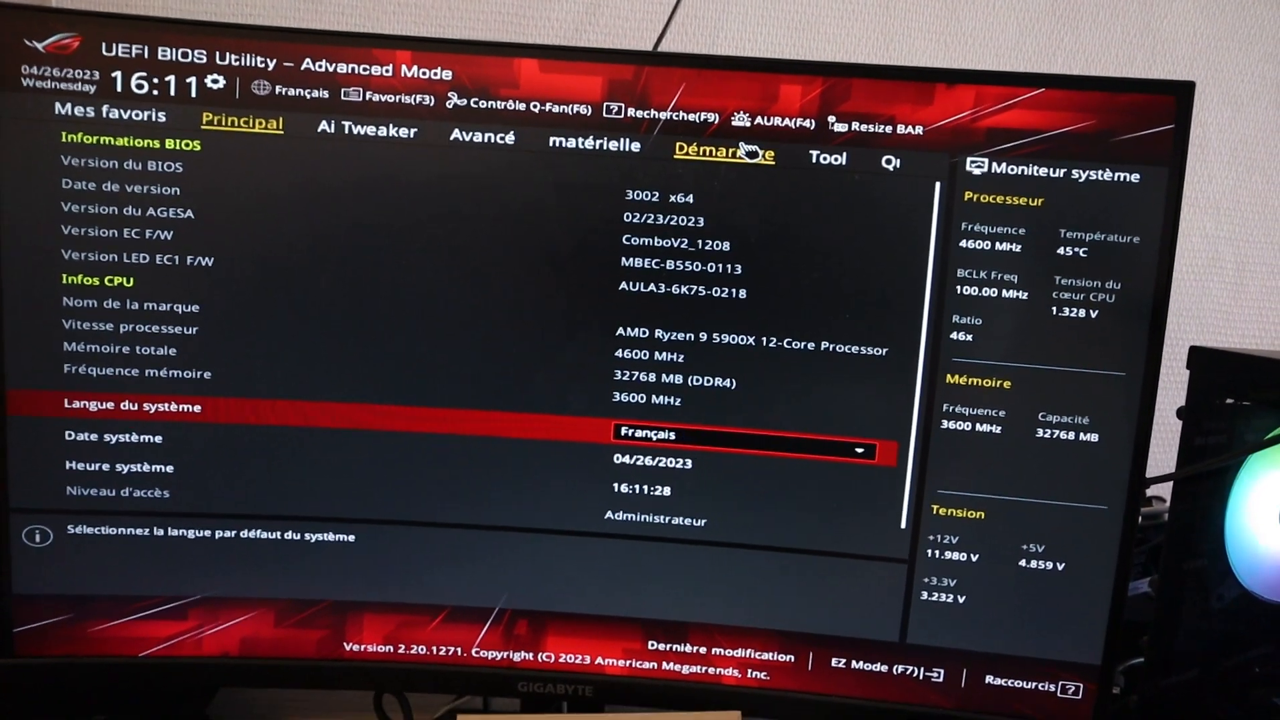
click(741, 153)
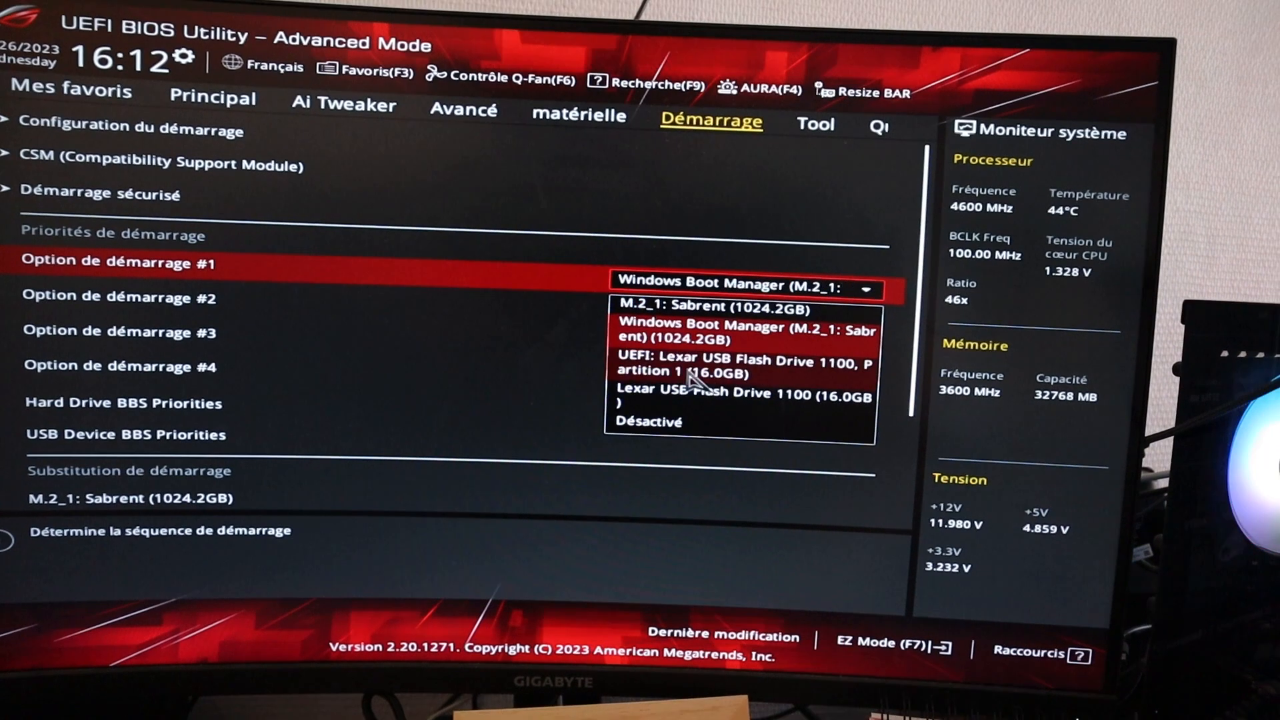
click(726, 351)
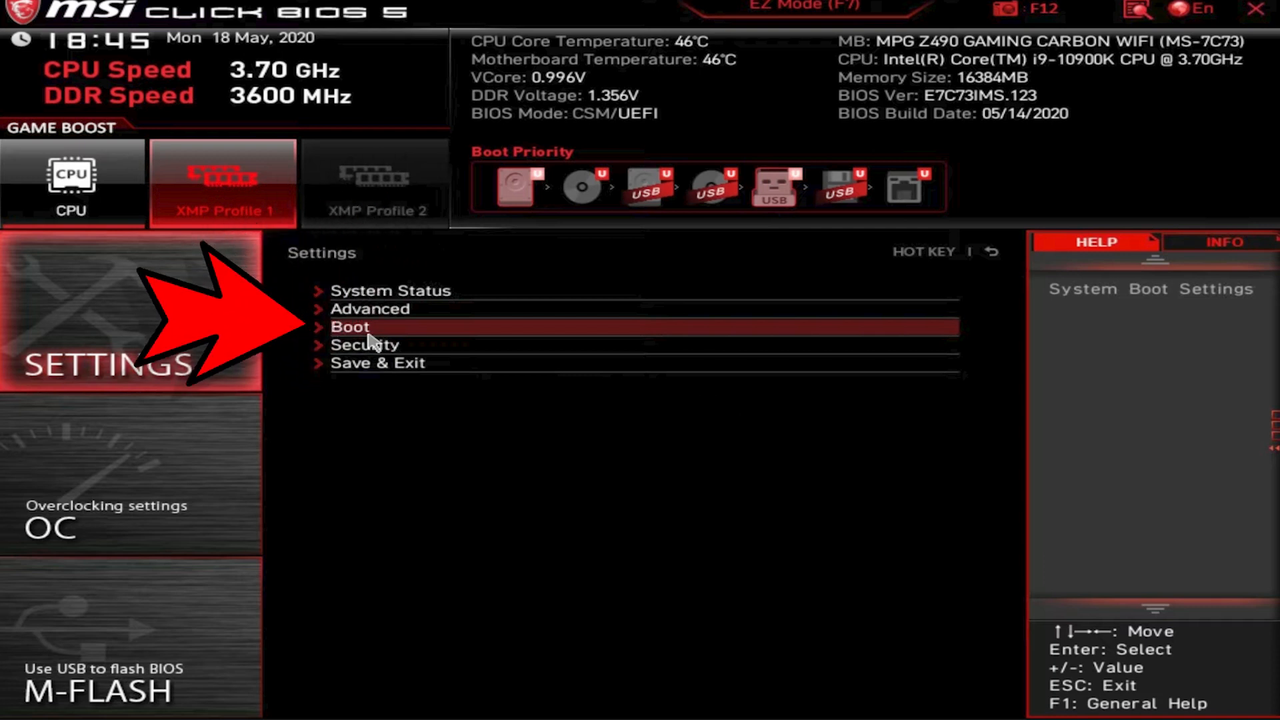
Open the Boot settings in the MSI Click BIOS 5
click(369, 331)
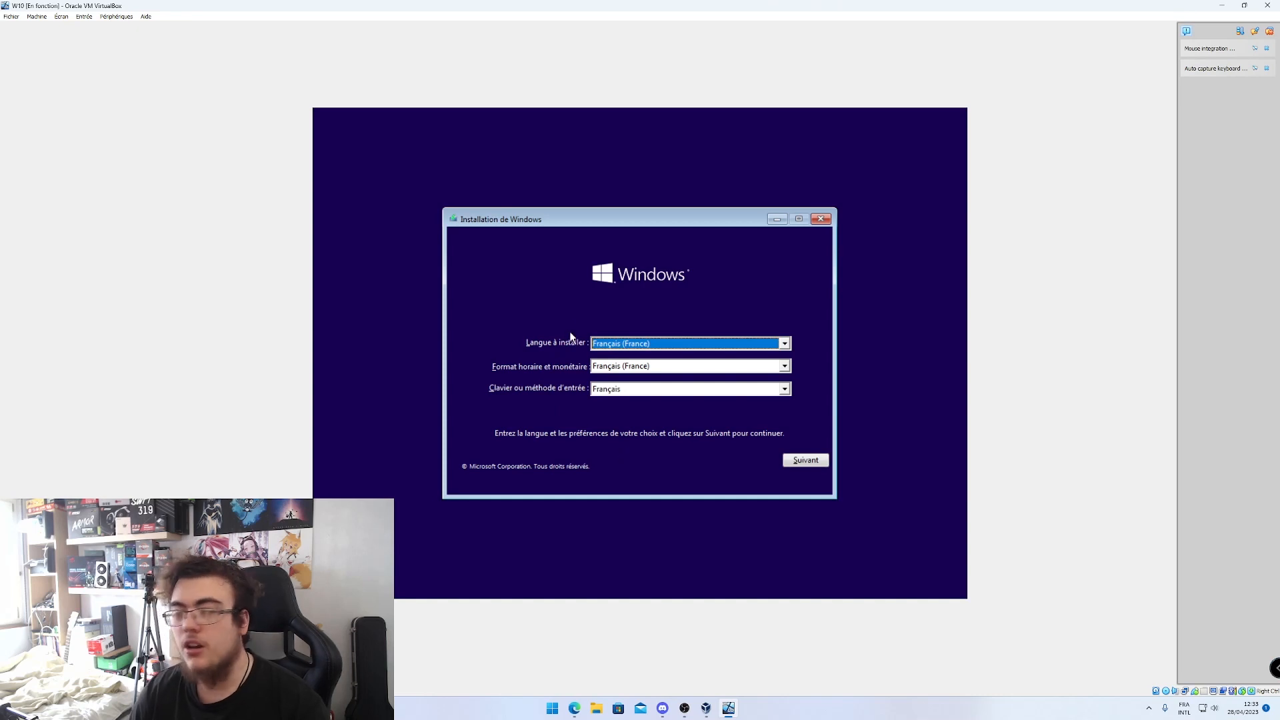
Continue Windows Setup with French language, time format and keyboard, and start the installation
click(799, 460)
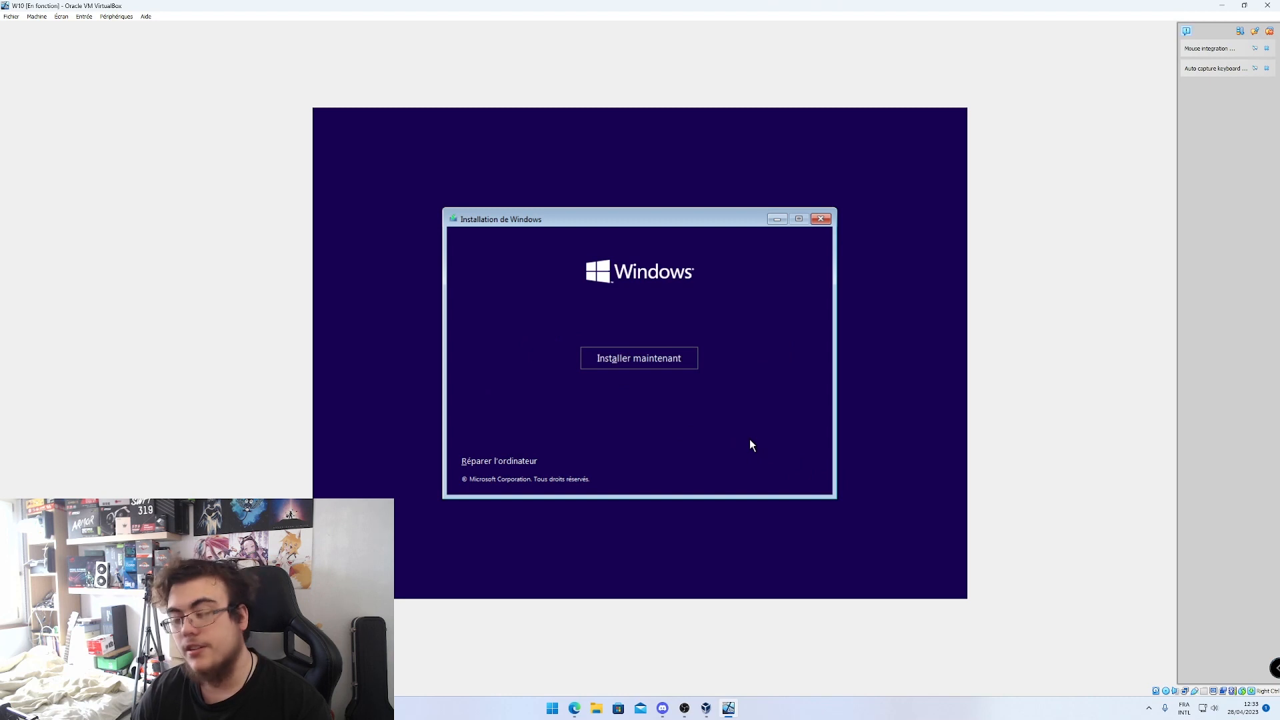
click(641, 363)
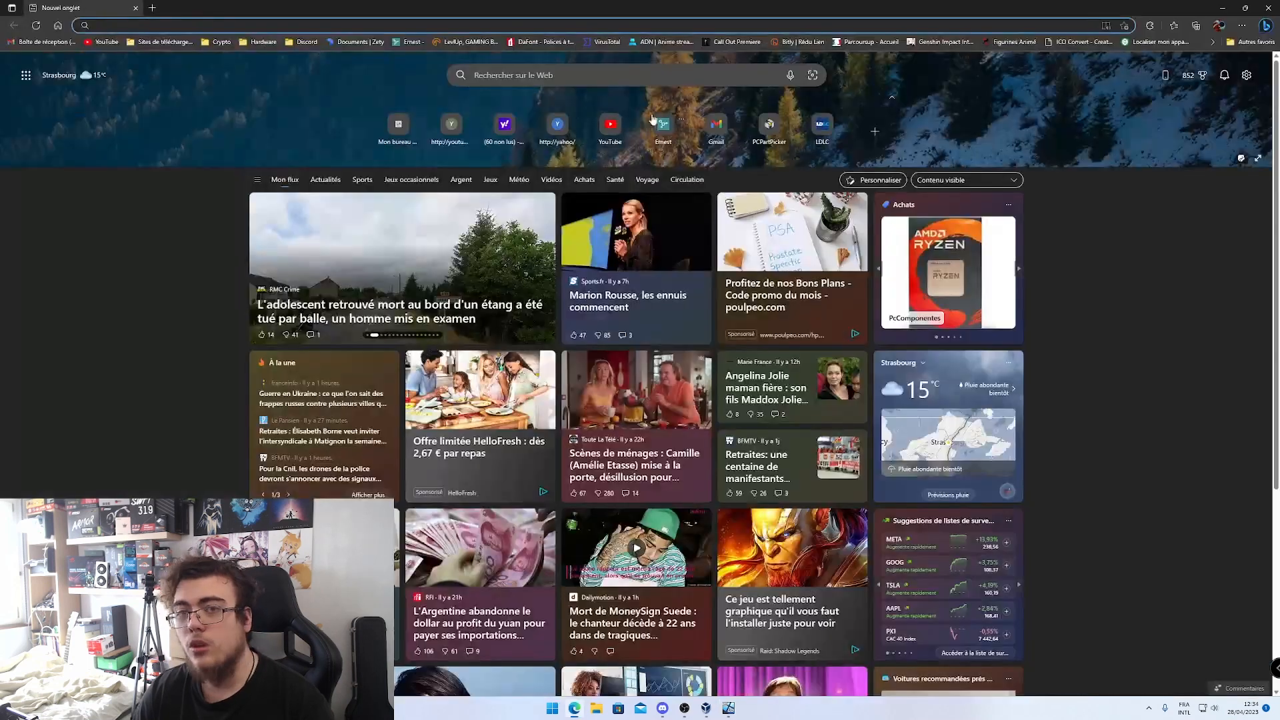
Switch to Microsoft Edge, open the Cdiscount website and search it for "w10"
text(c)
key(Return)
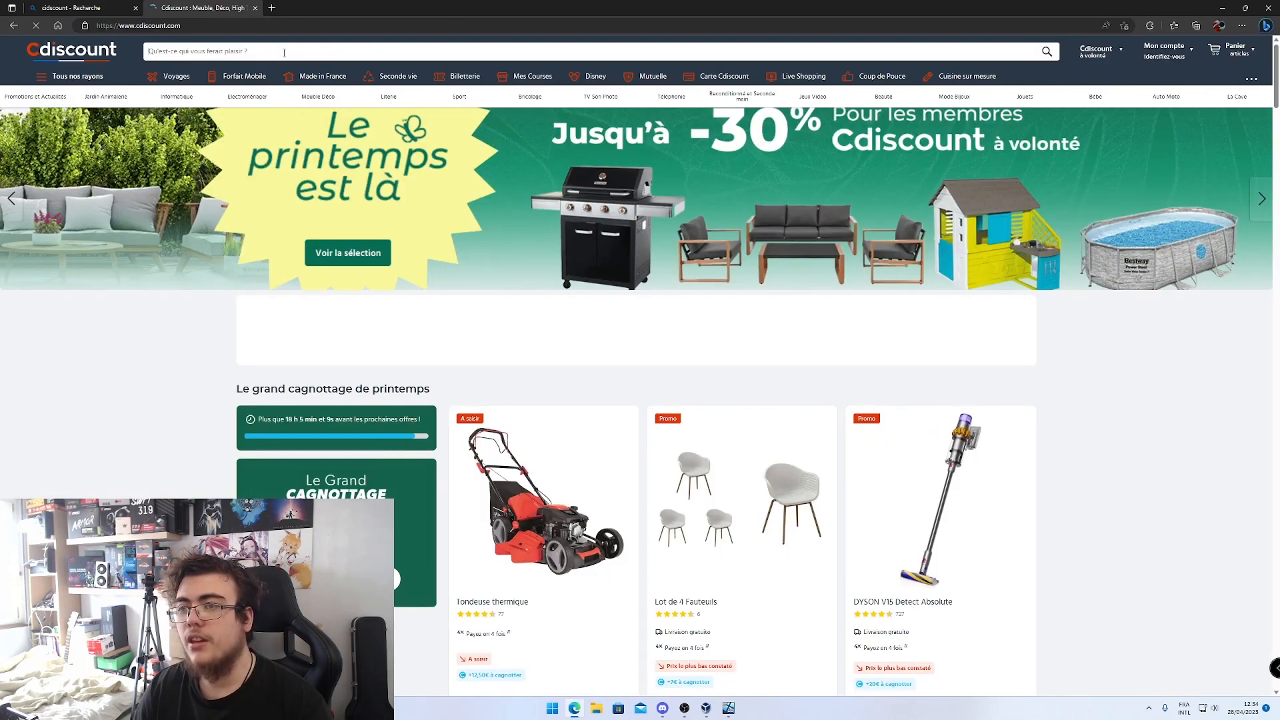
click(284, 53)
text(w)
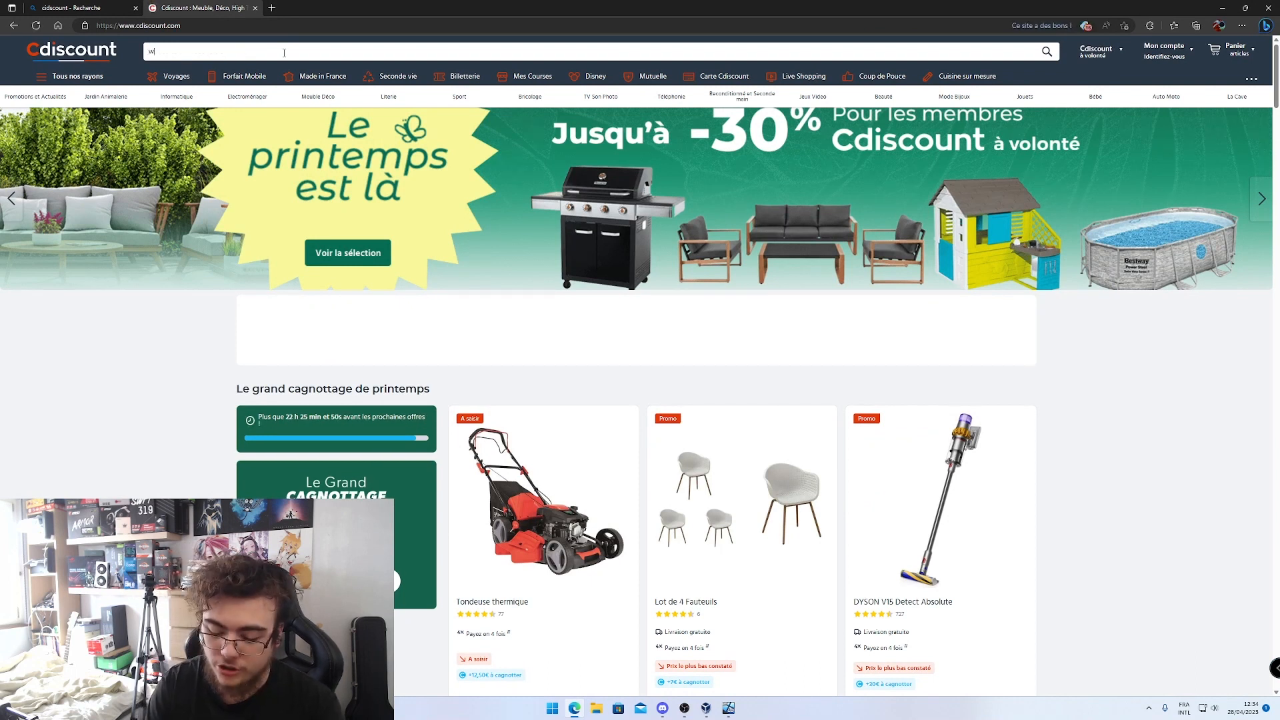
text(indows)
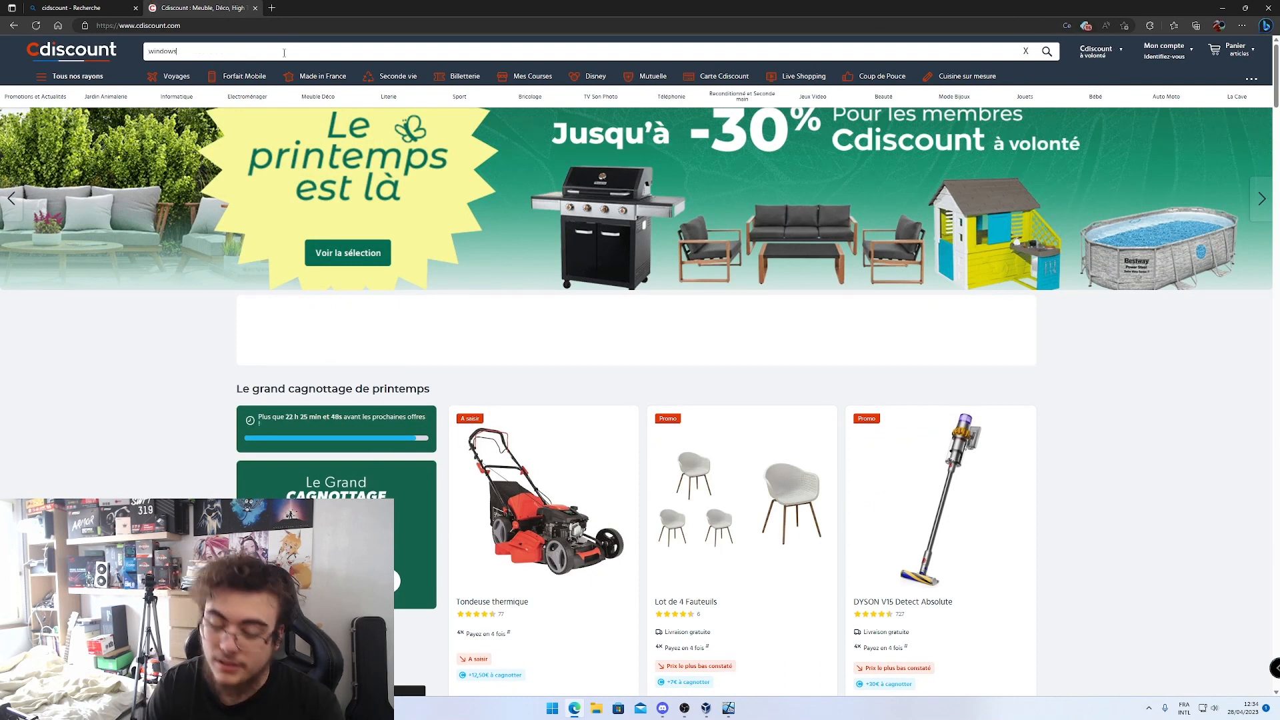
text( 10)
key(Return)
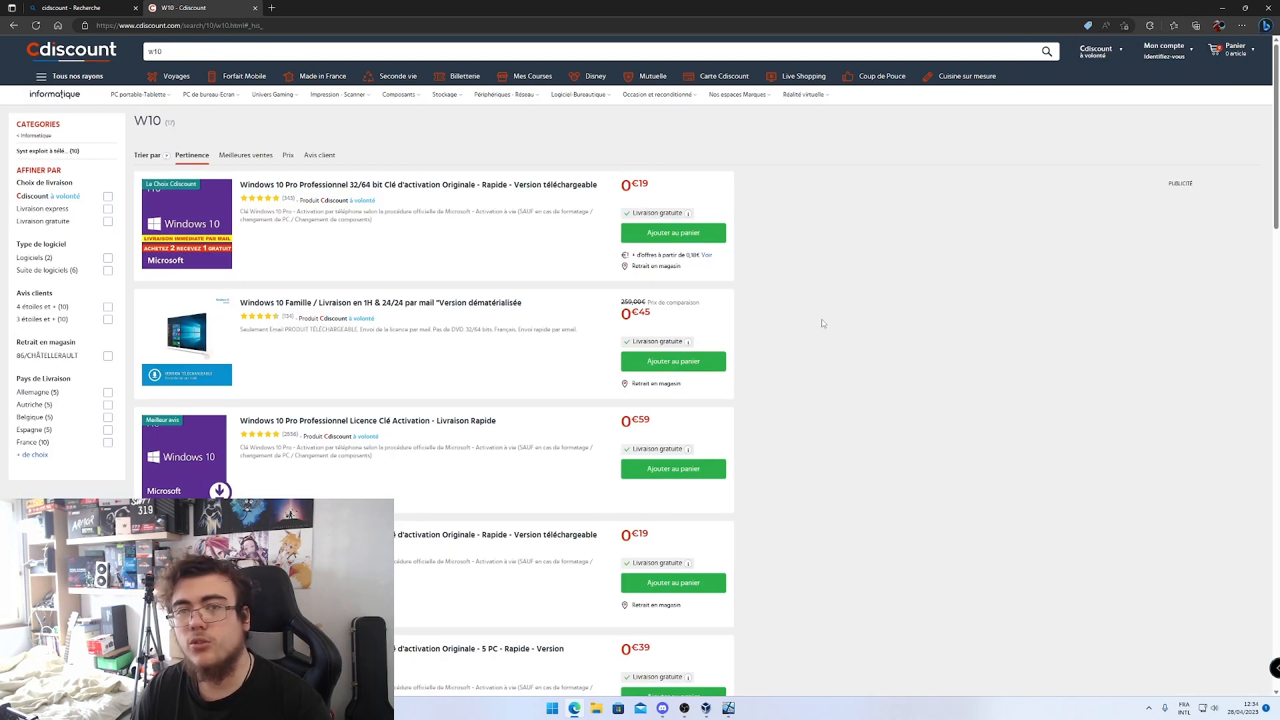
Browse the Windows 10 licence offers on Cdiscount and open the product page of a Windows 10 Pro licence
scroll(814, 302, down, 3)
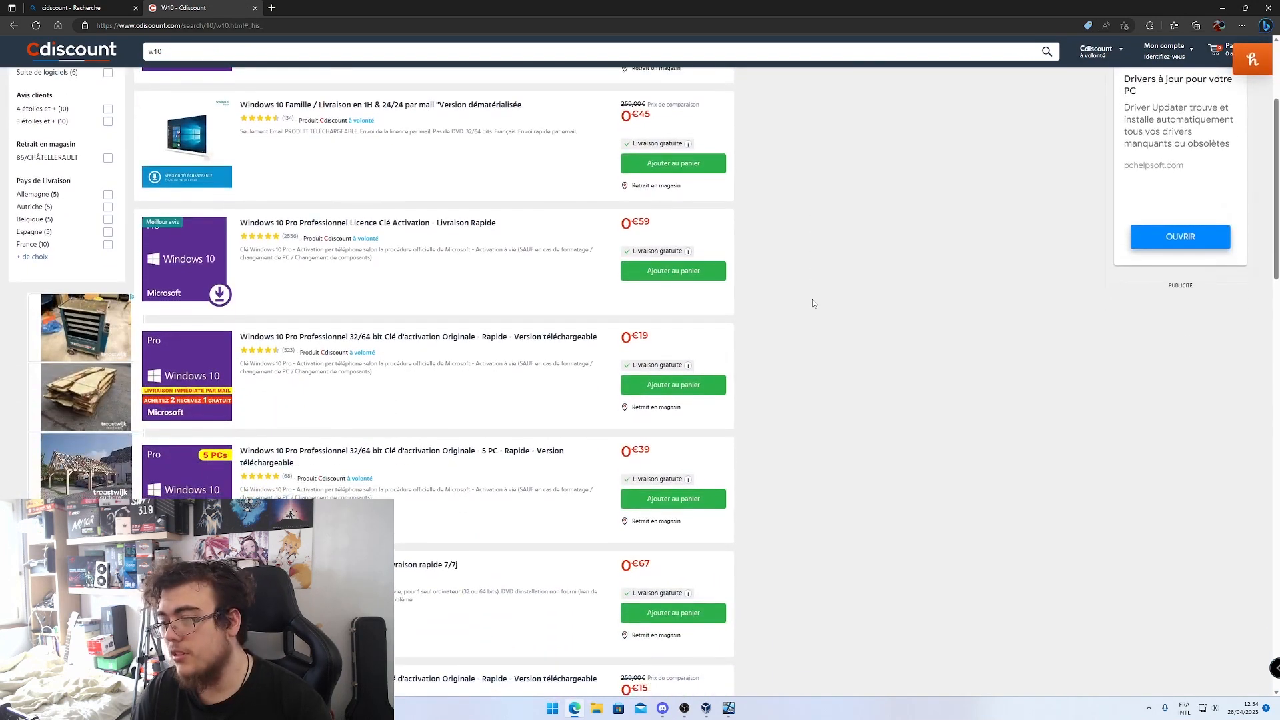
scroll(813, 303, down, 2)
scroll(812, 301, up, 5)
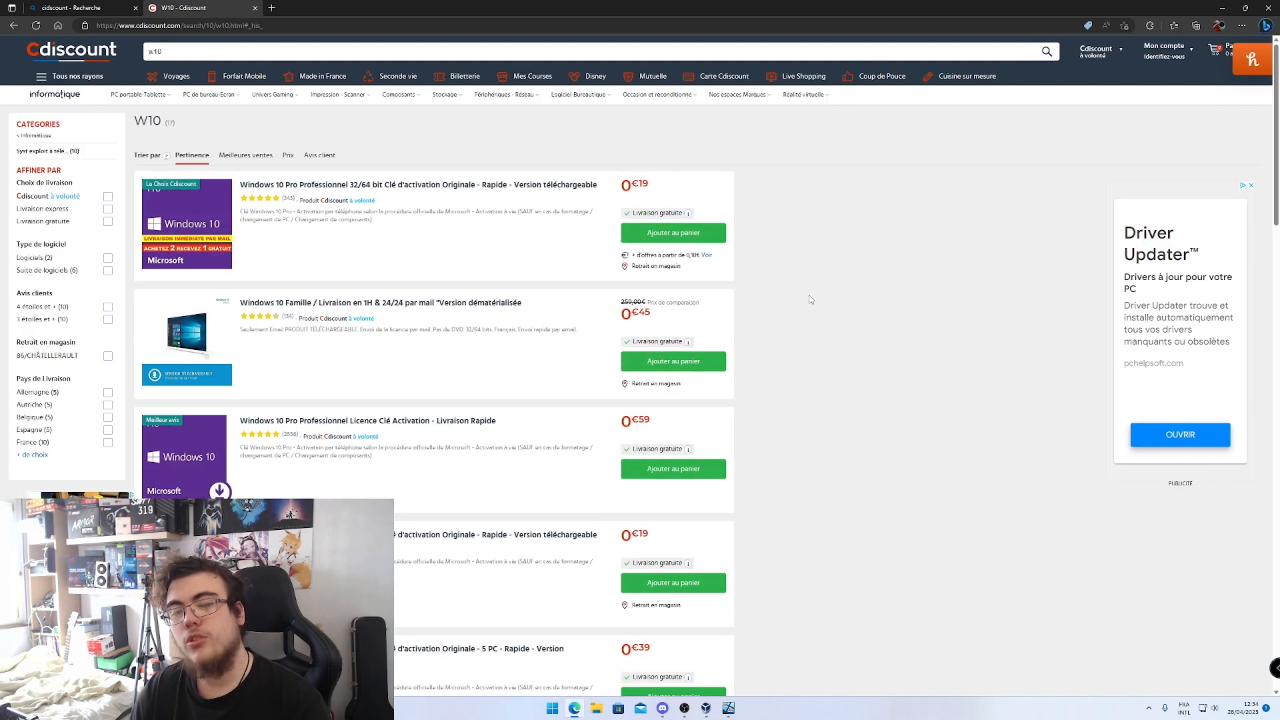
scroll(811, 300, down, 3)
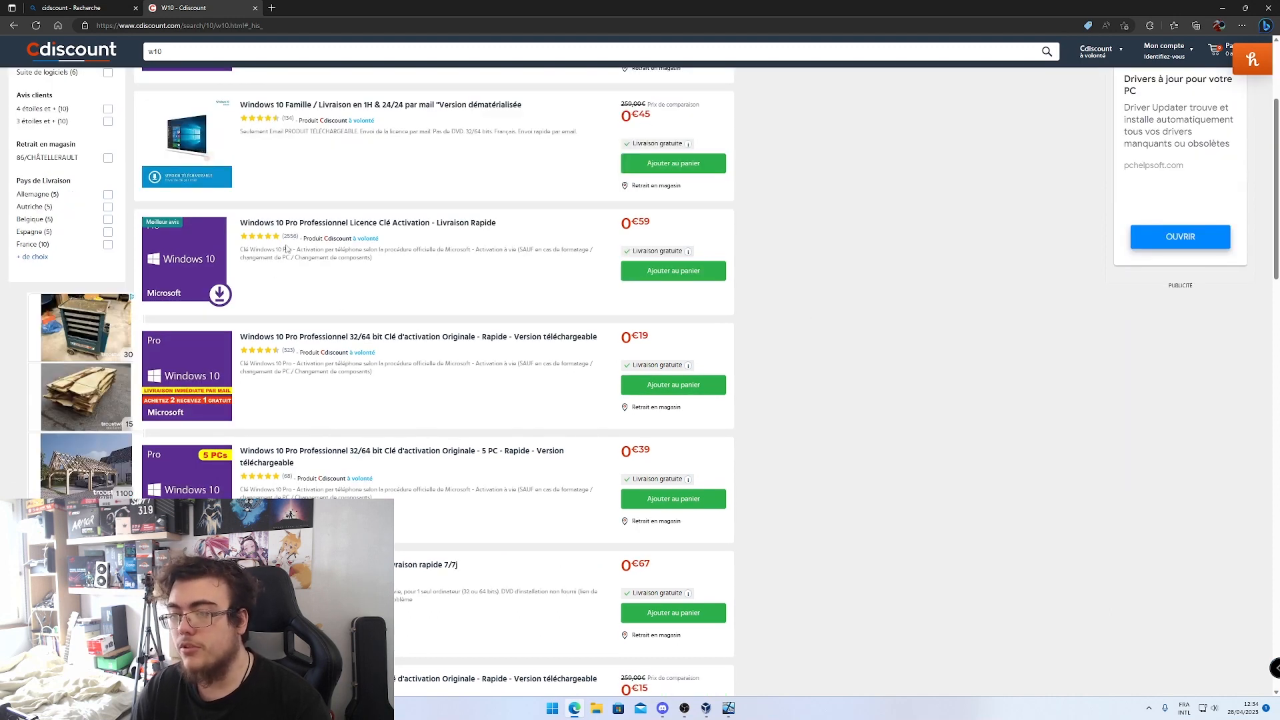
click(372, 223)
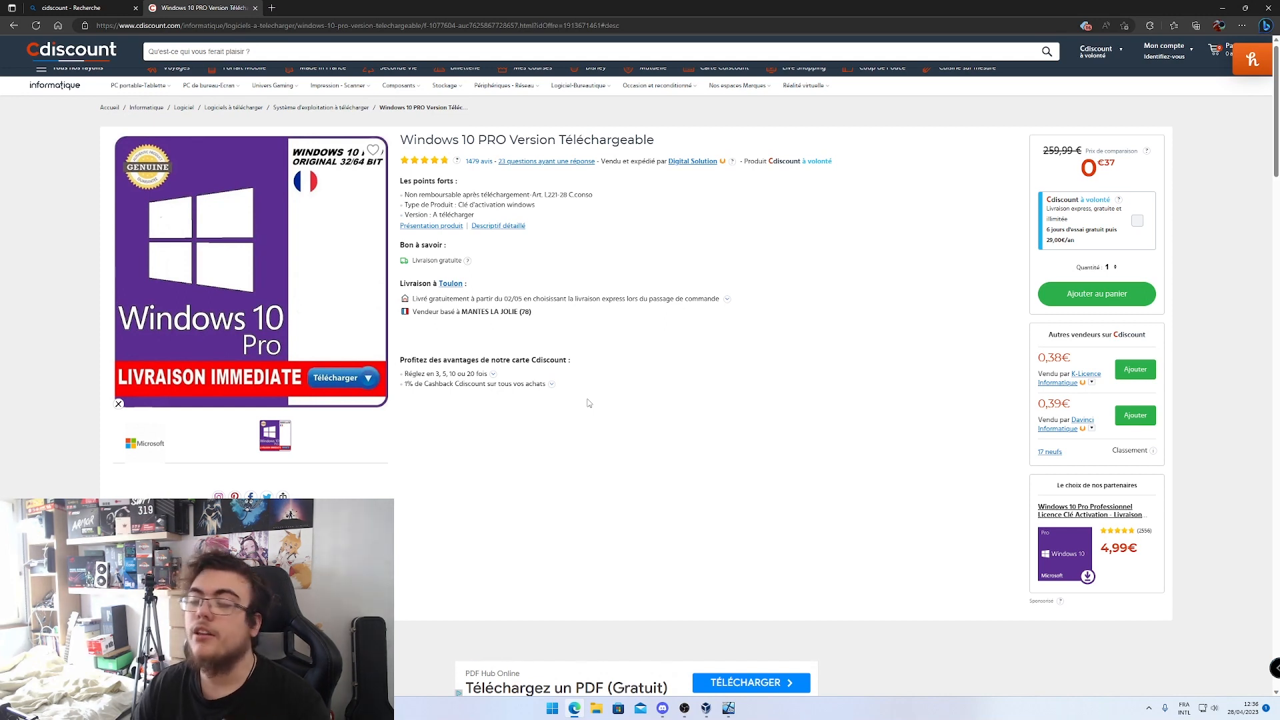
Switch to the VirtualBox machine, continue Windows Setup without a product key and choose Windows 10 Professionnel as the edition
key(alt+Tab)
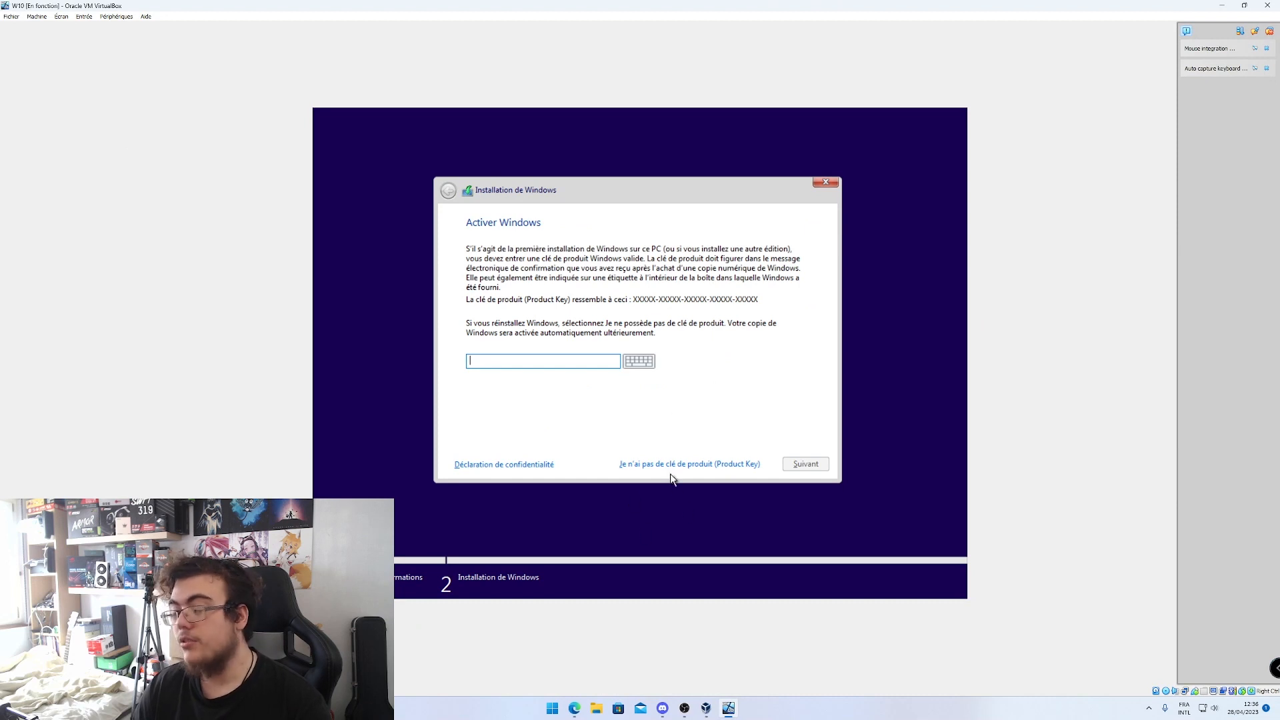
click(720, 466)
scroll(510, 272, down, 1)
scroll(533, 275, up, 1)
scroll(552, 279, down, 1)
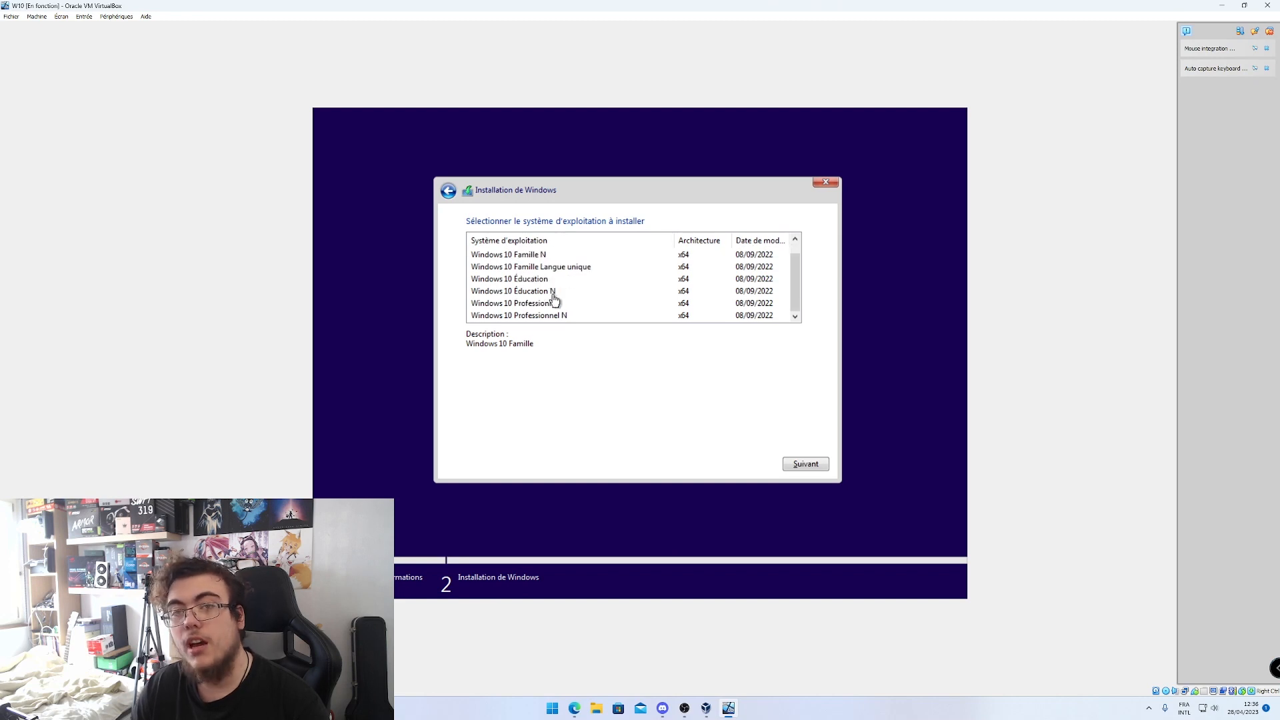
scroll(560, 303, up, 1)
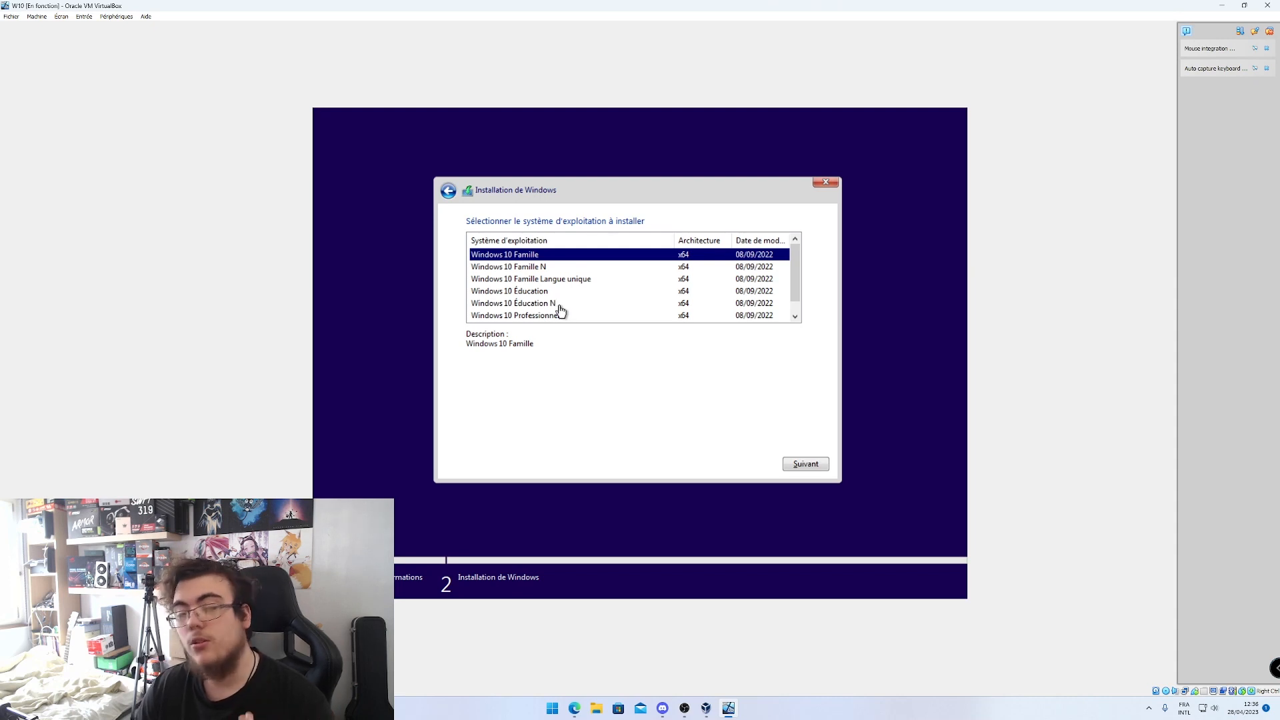
click(528, 294)
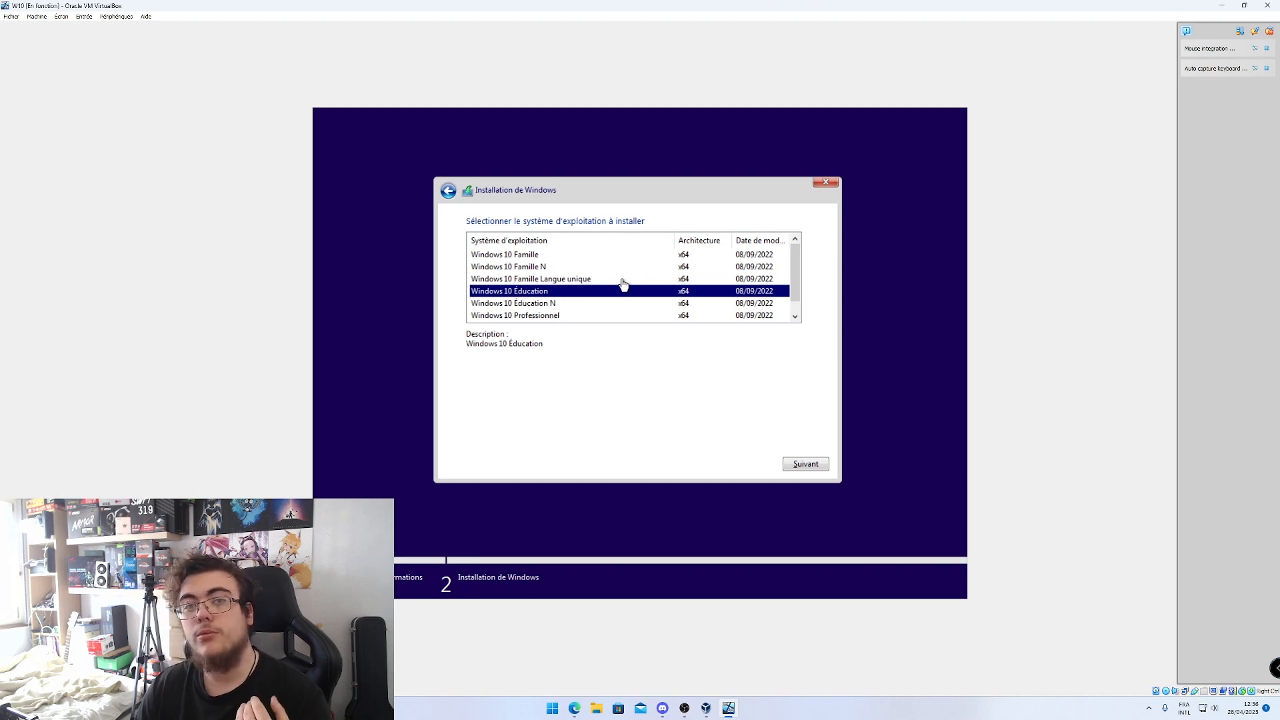
scroll(624, 284, down, 1)
click(552, 304)
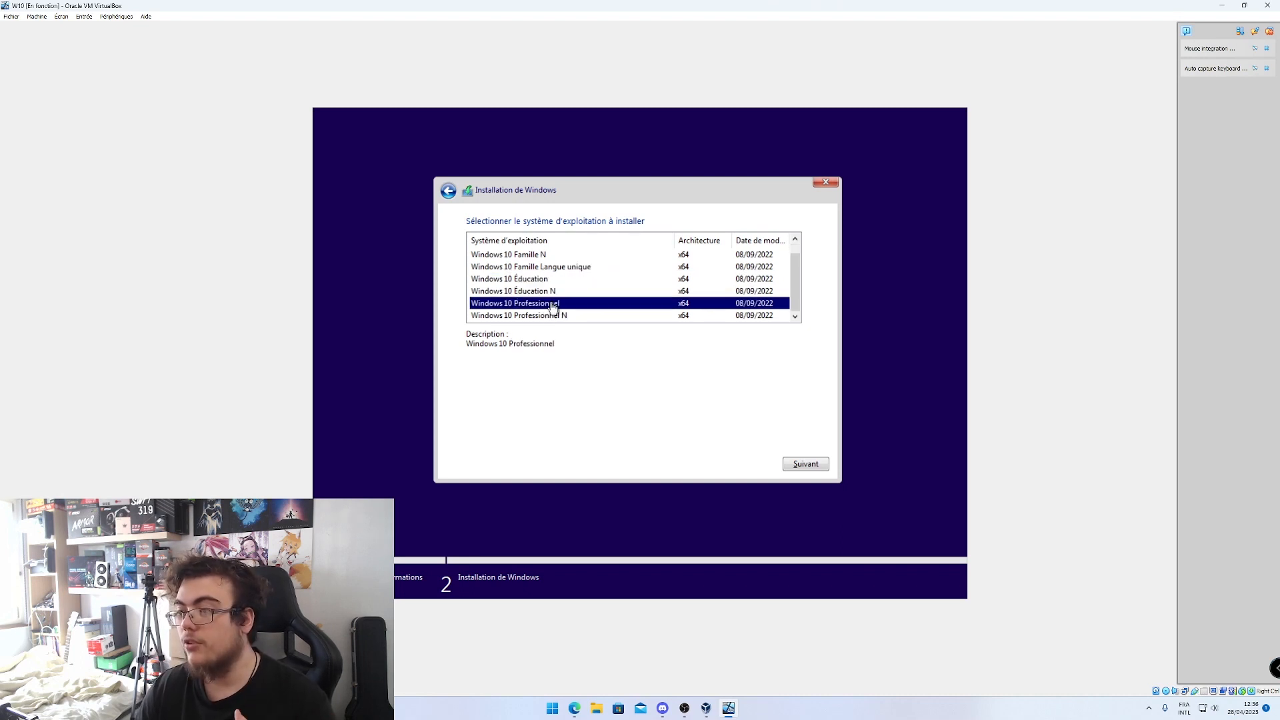
click(805, 464)
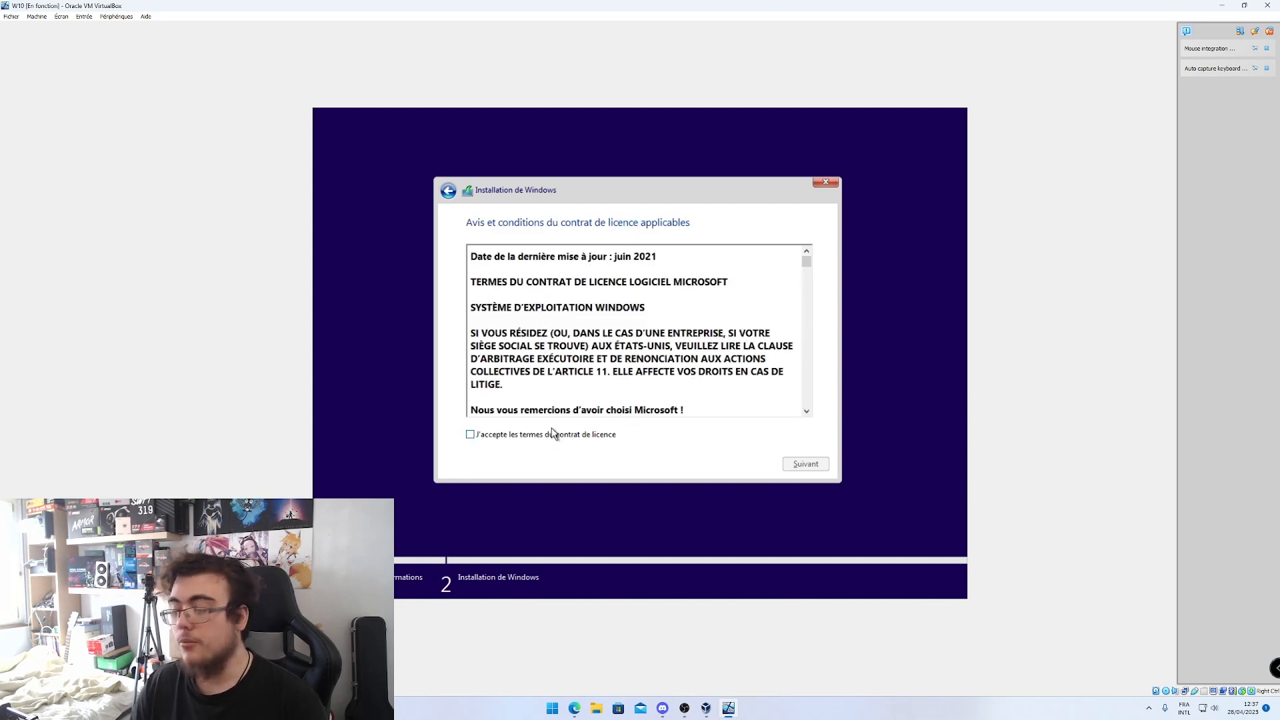
Accept the licence terms and choose the custom installation type, Personnalisé : installer uniquement Windows (avancé)
click(534, 435)
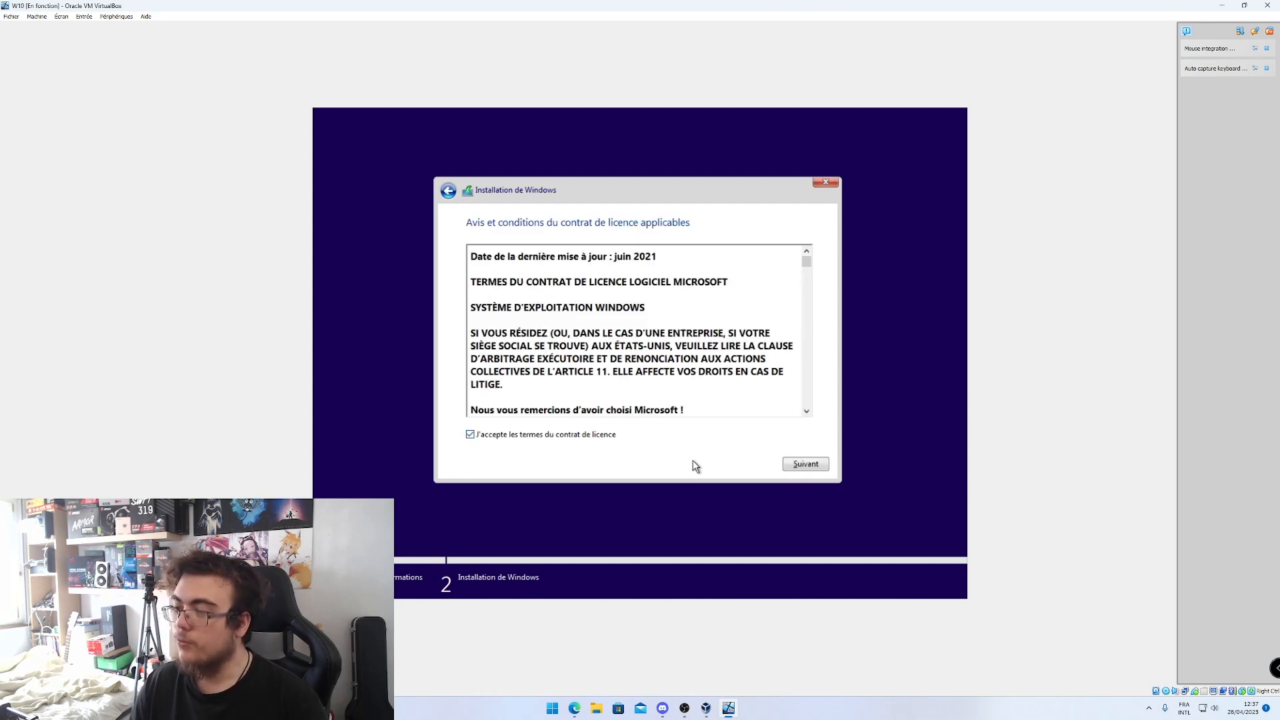
click(802, 467)
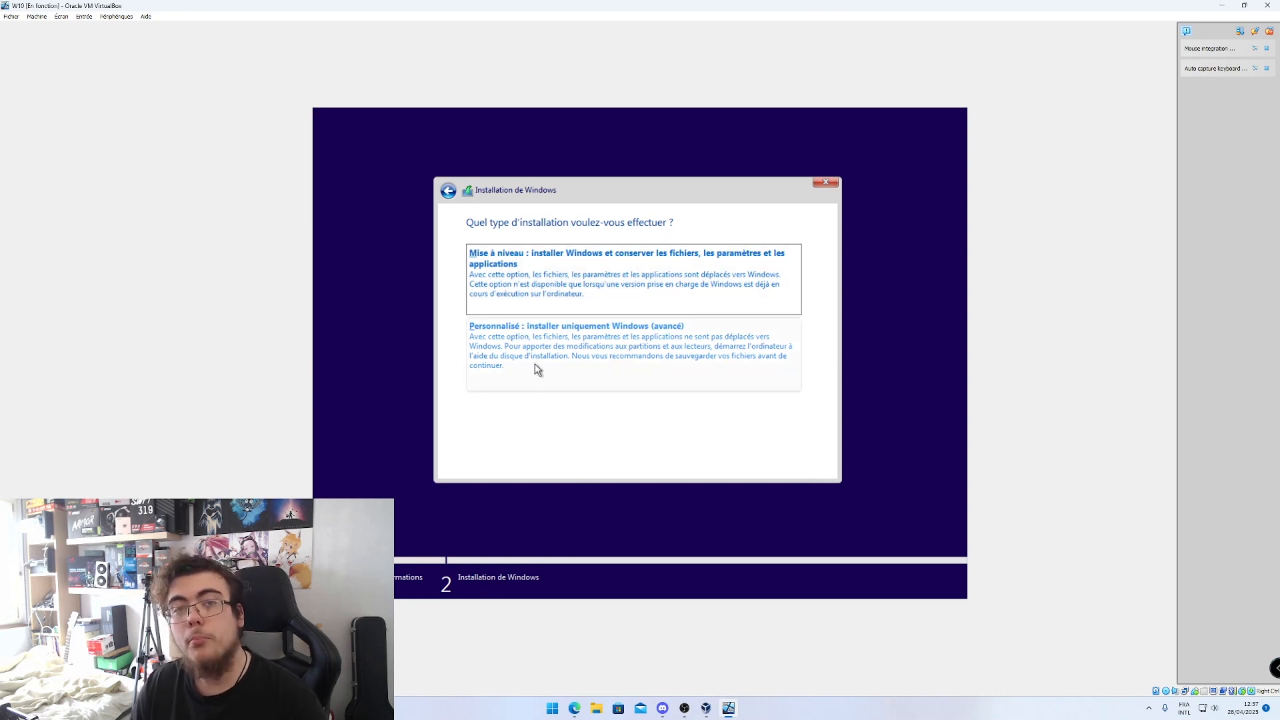
click(595, 353)
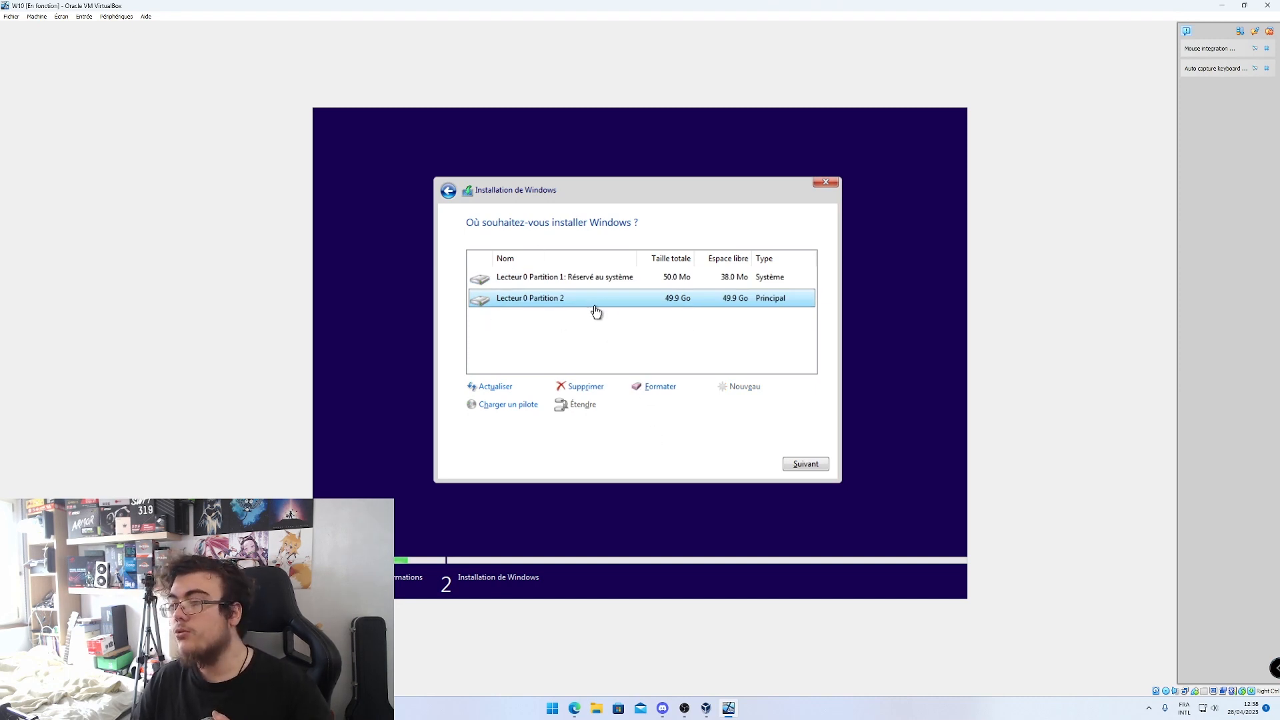
Format Partition 2 and the system-reserved Partition 1 of Lecteur 0
click(563, 277)
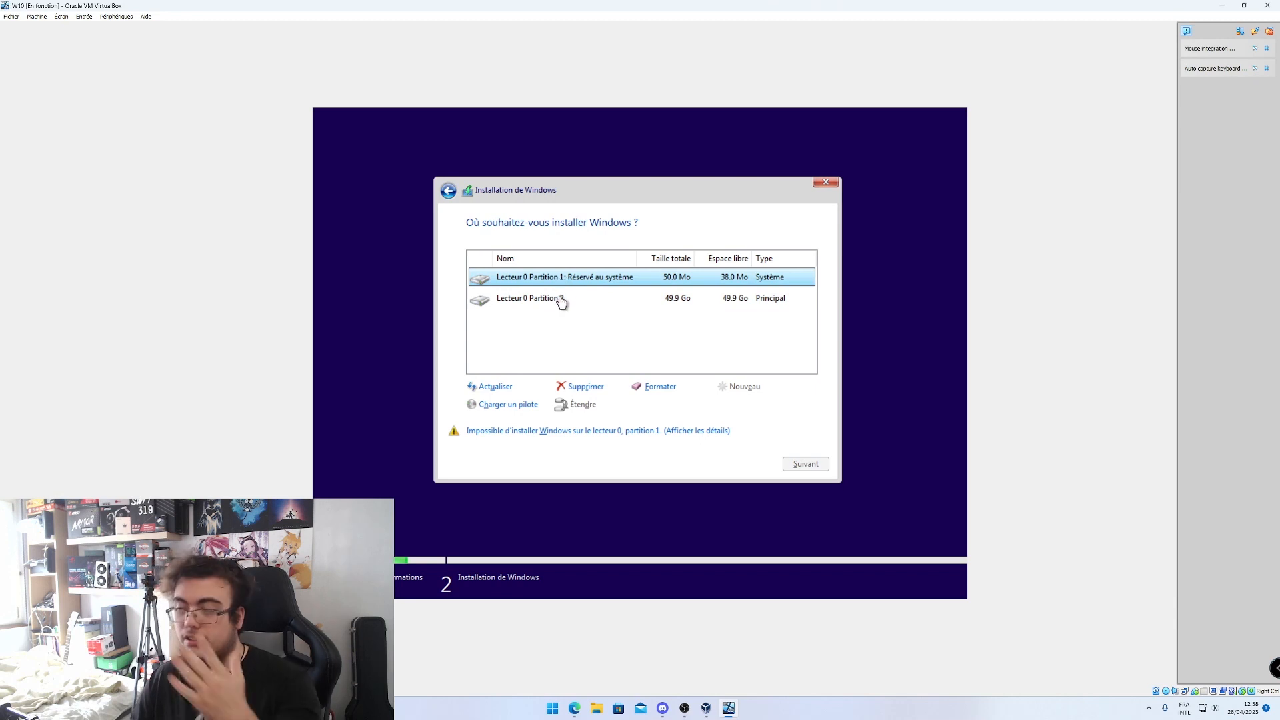
click(603, 302)
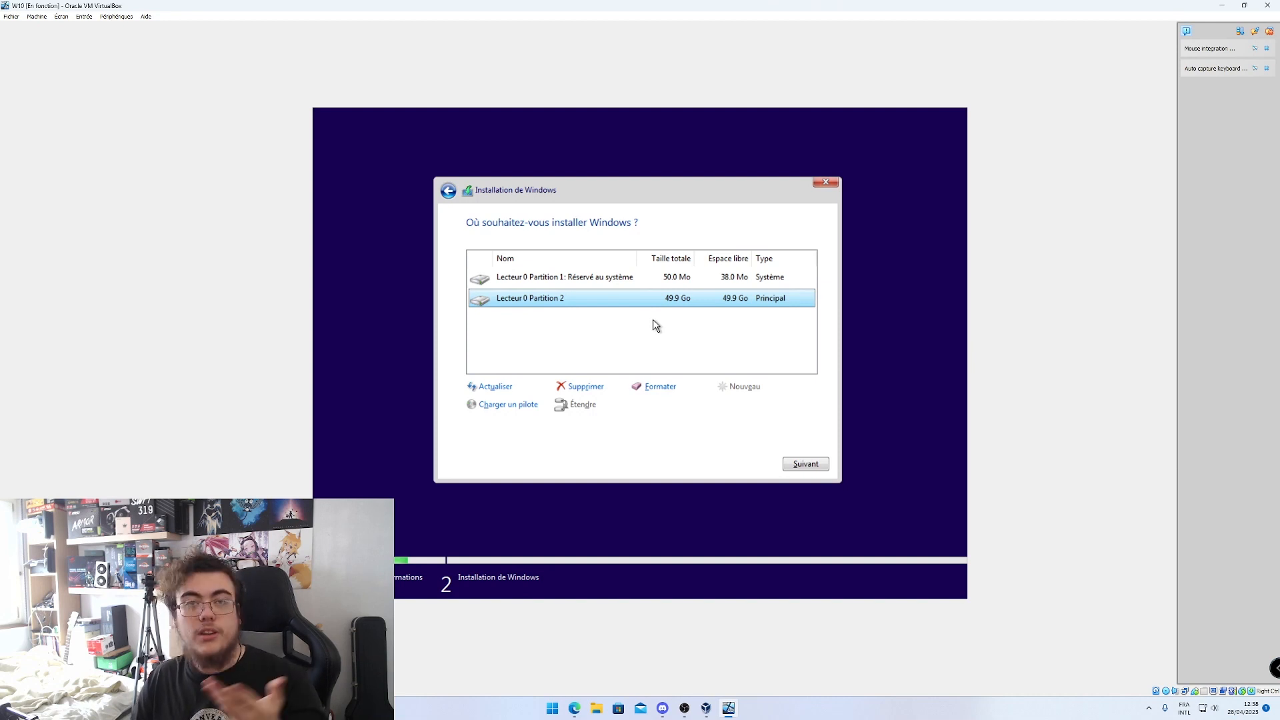
click(648, 388)
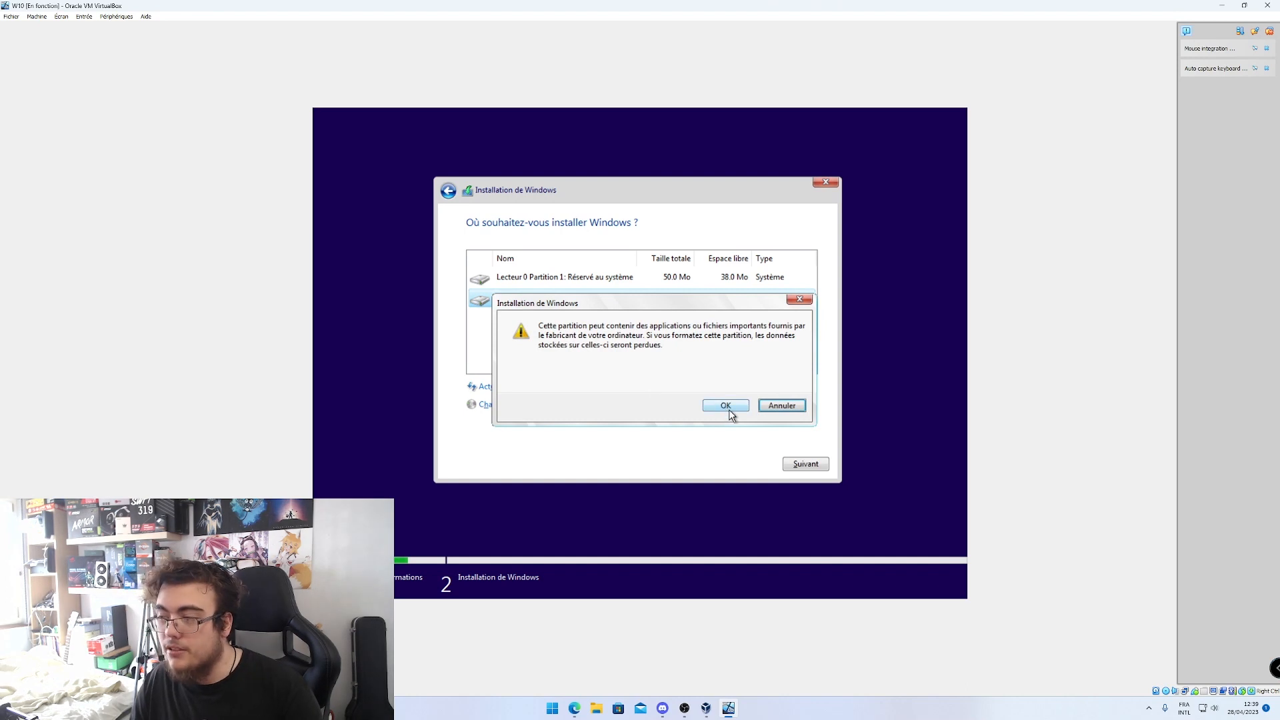
click(732, 407)
click(671, 282)
click(657, 387)
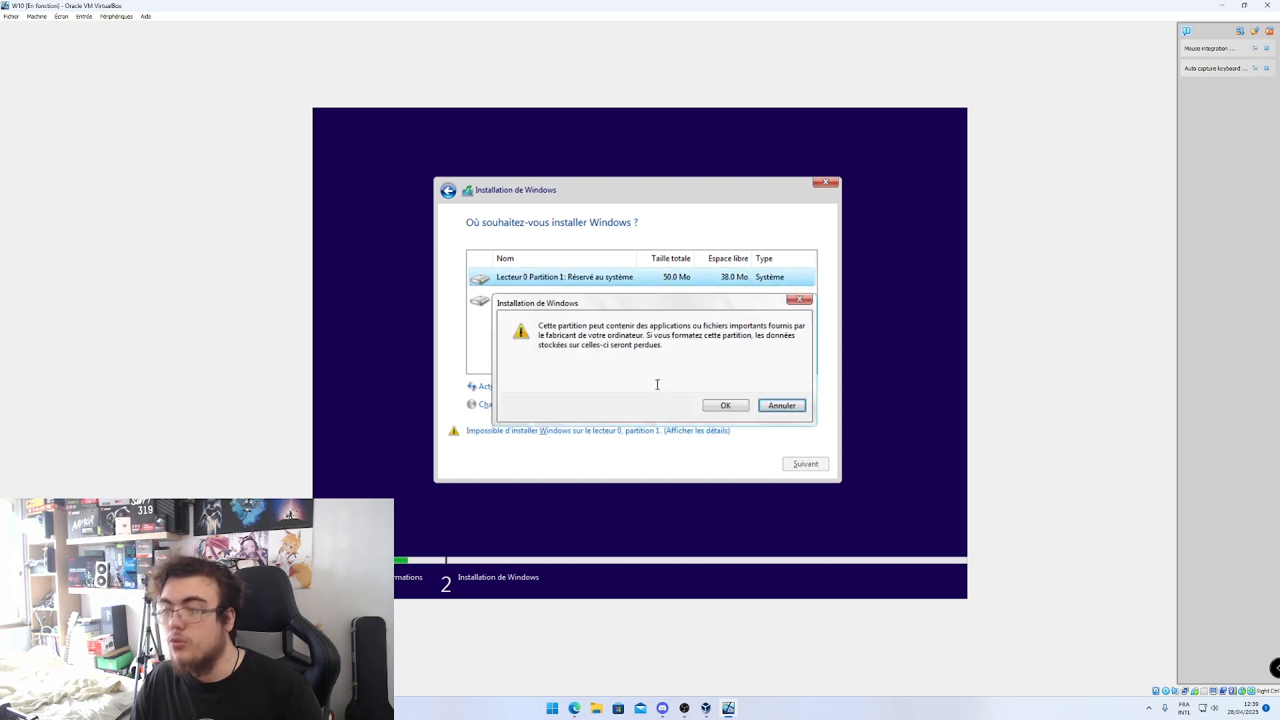
click(732, 406)
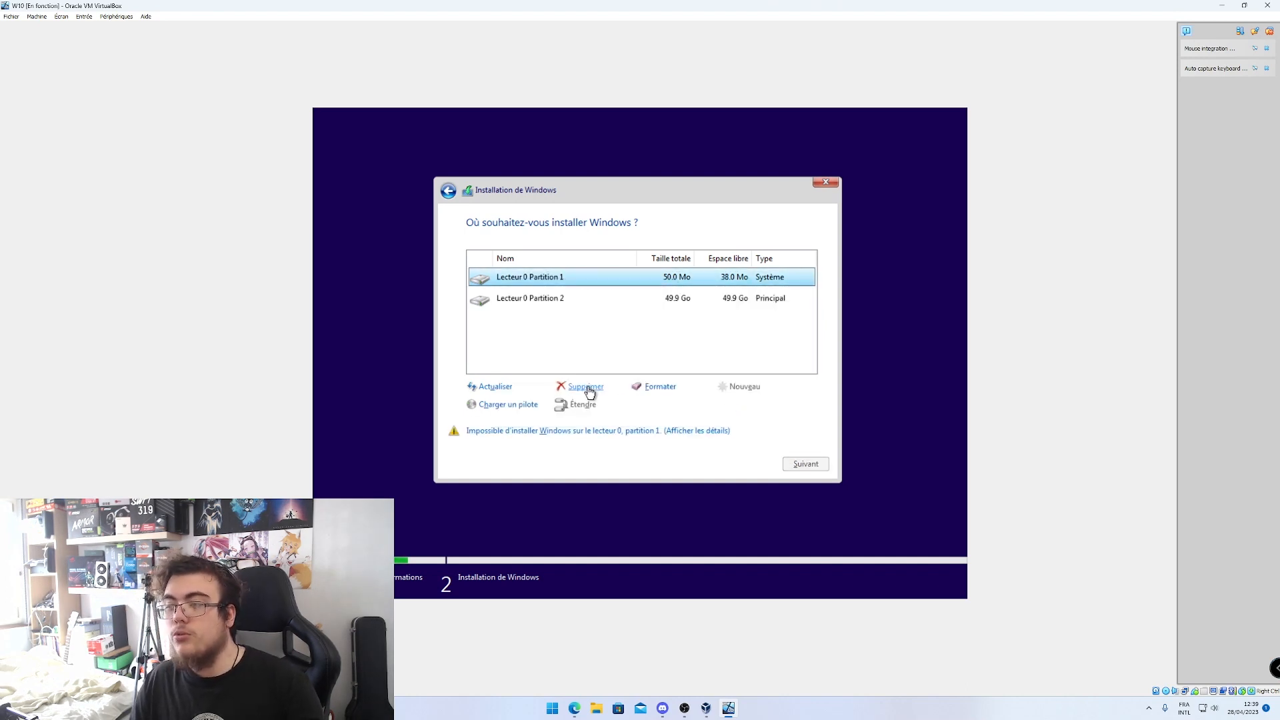
Delete both the system partition and the principal partition of Lecteur 0
click(586, 388)
click(723, 408)
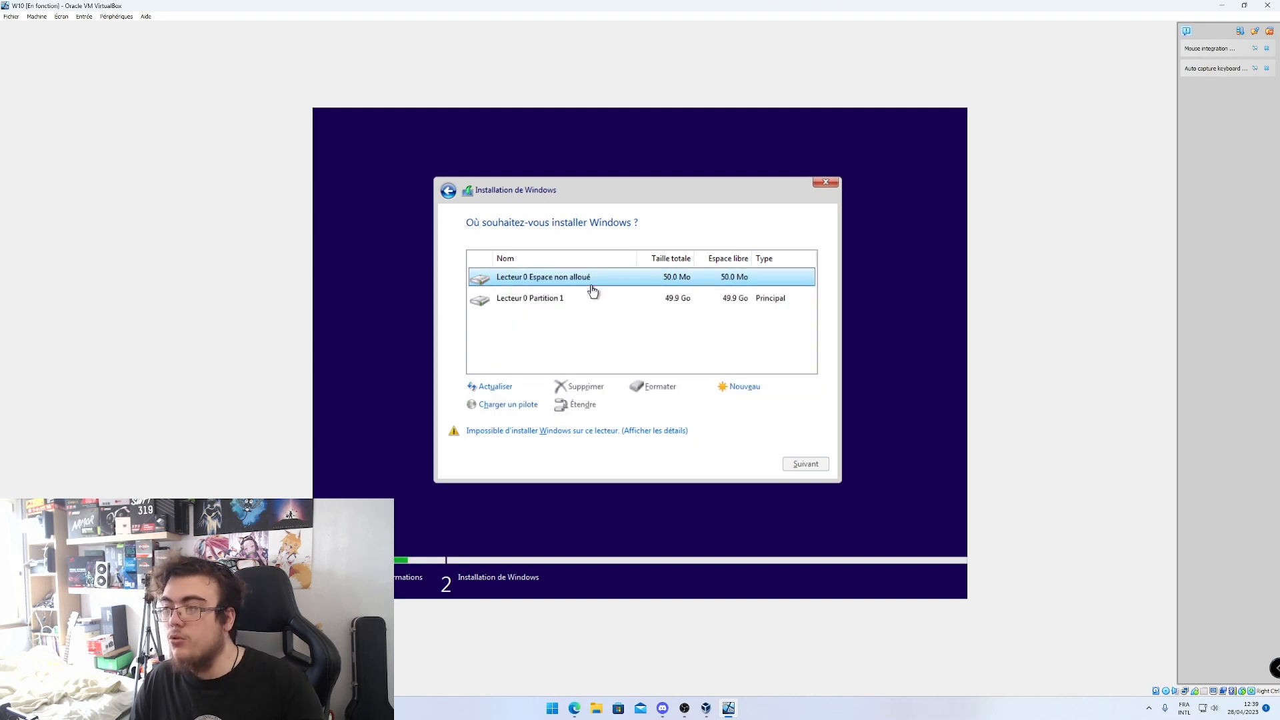
click(610, 304)
click(591, 389)
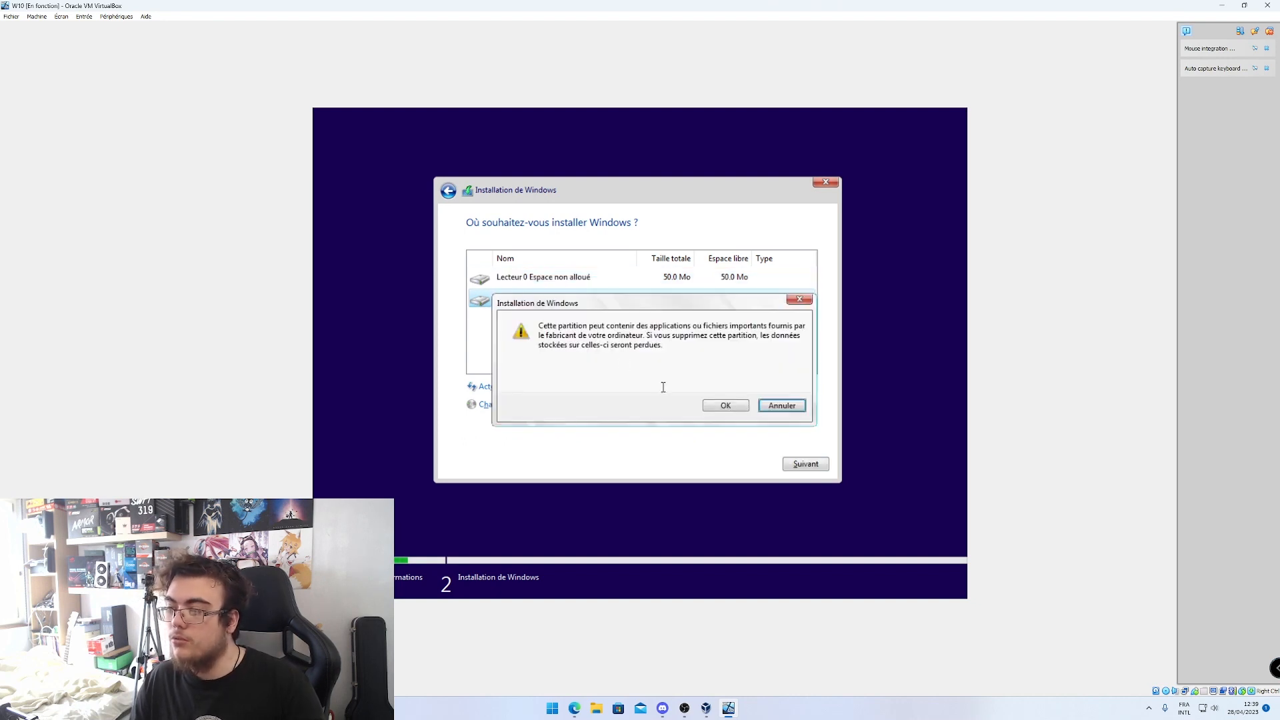
click(720, 402)
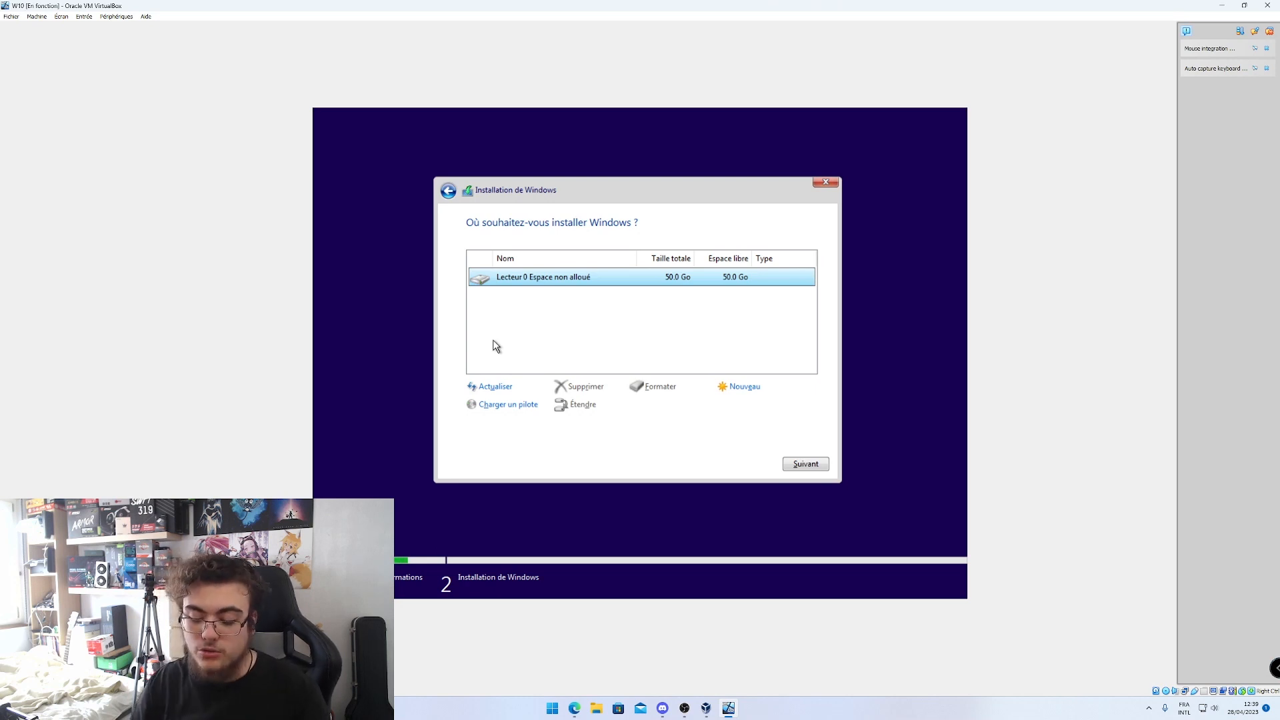
Open a command prompt within Windows Setup, start diskpart and list the disks with "list disk"
key(shift+F10)
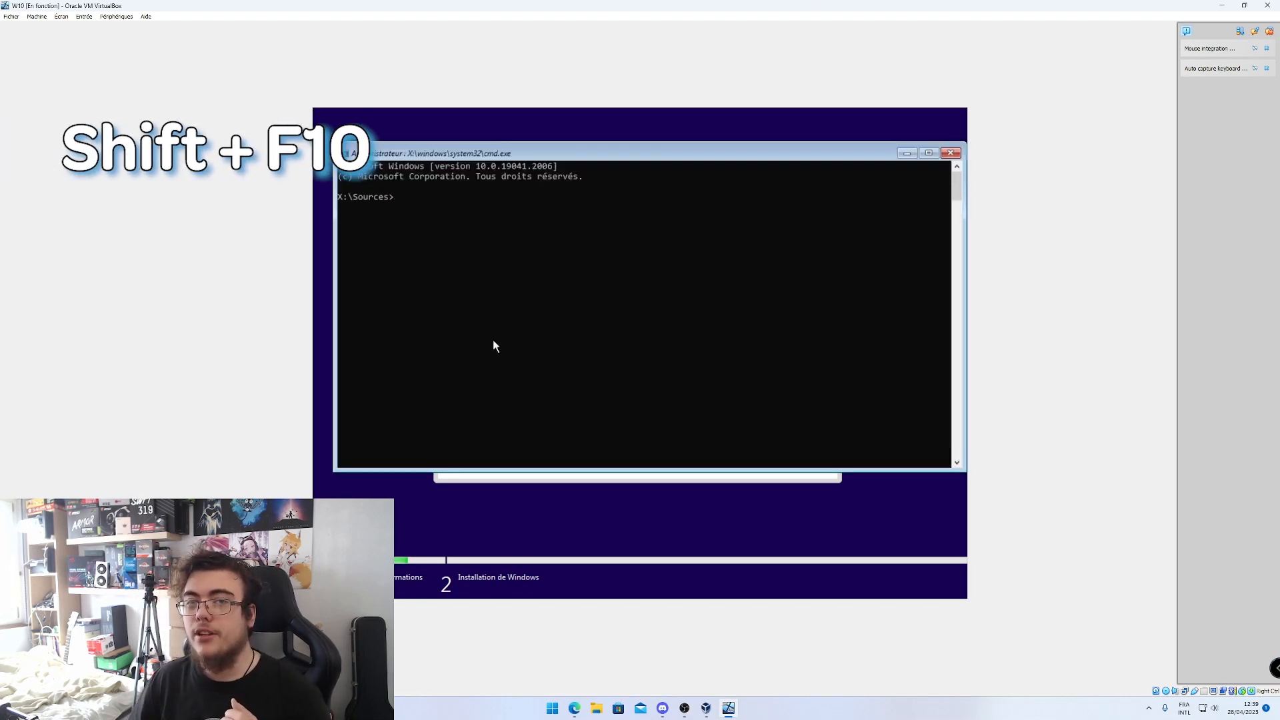
text(diskpqrt)
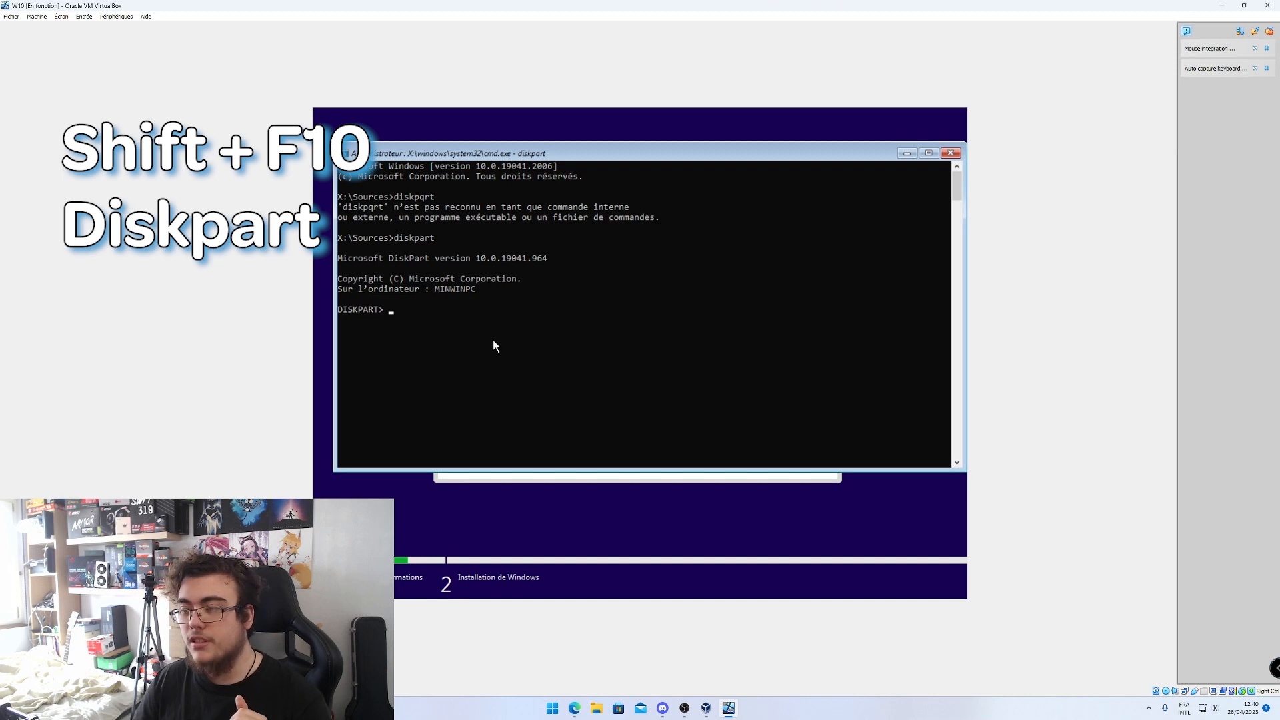
text(l)
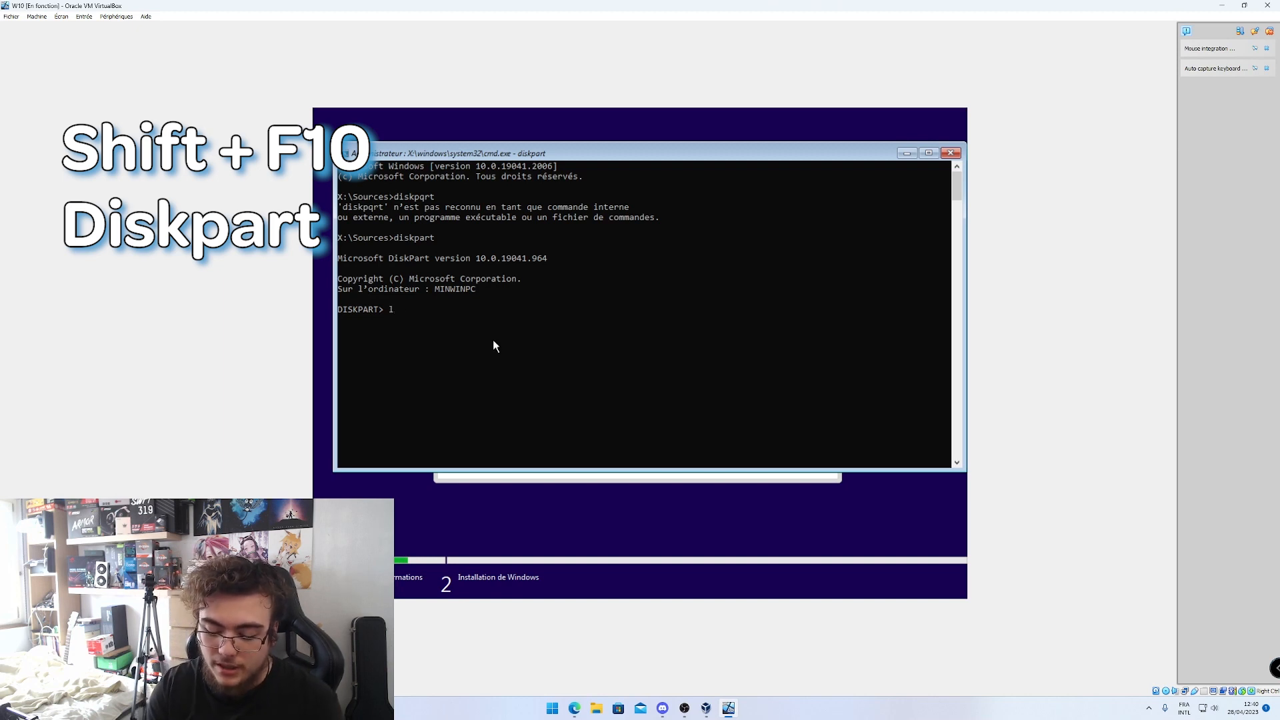
text(ist disk)
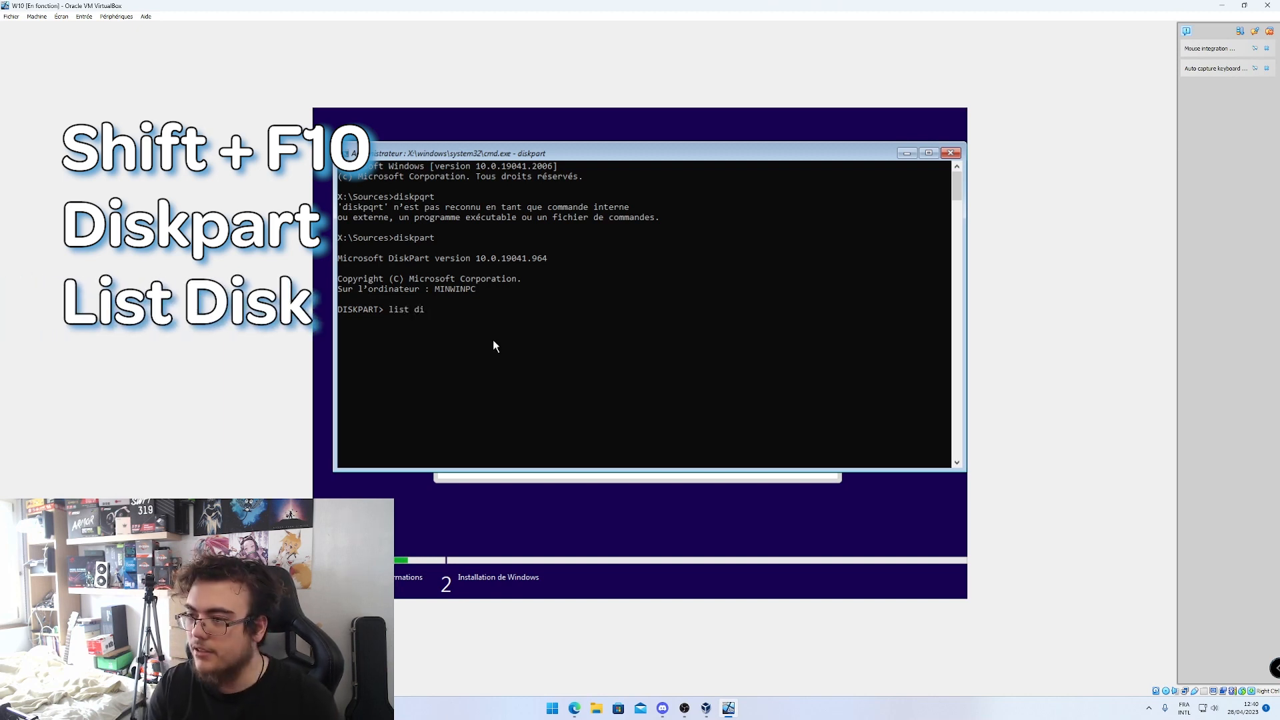
key(Return)
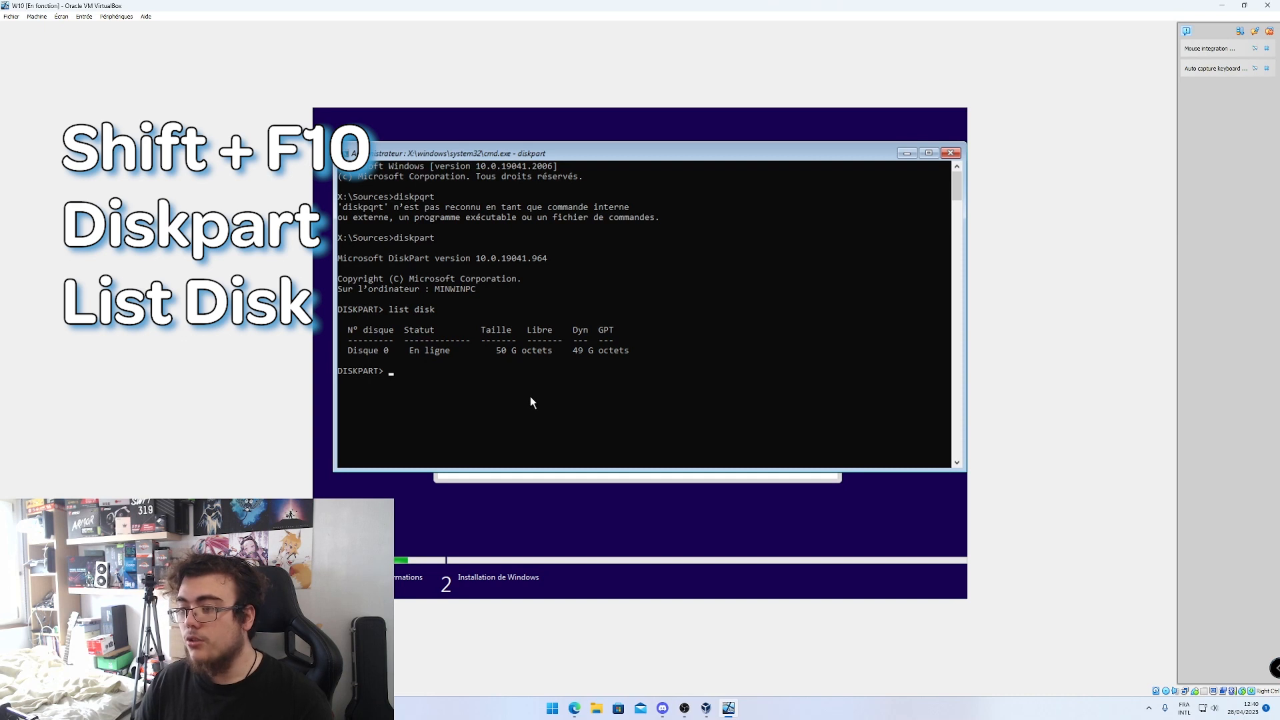
Select disk 0 in DiskPart and wipe it with the "clean" command
text(se)
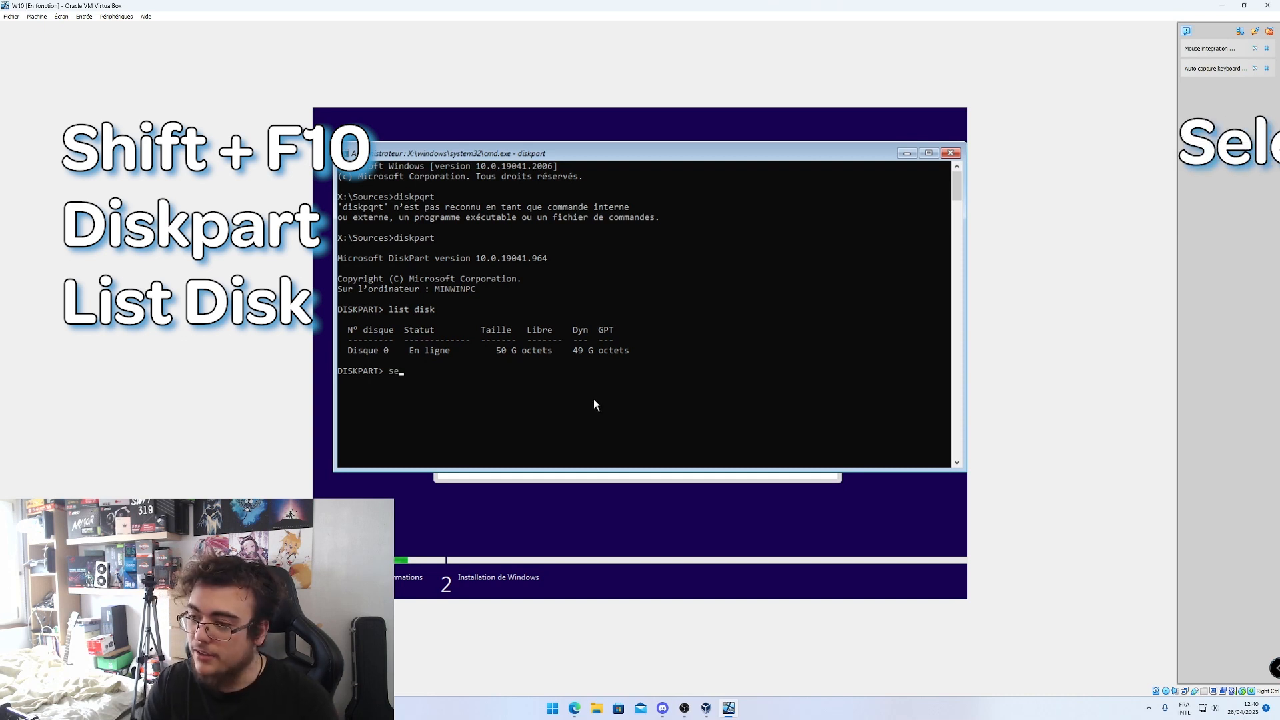
text(lect disk)
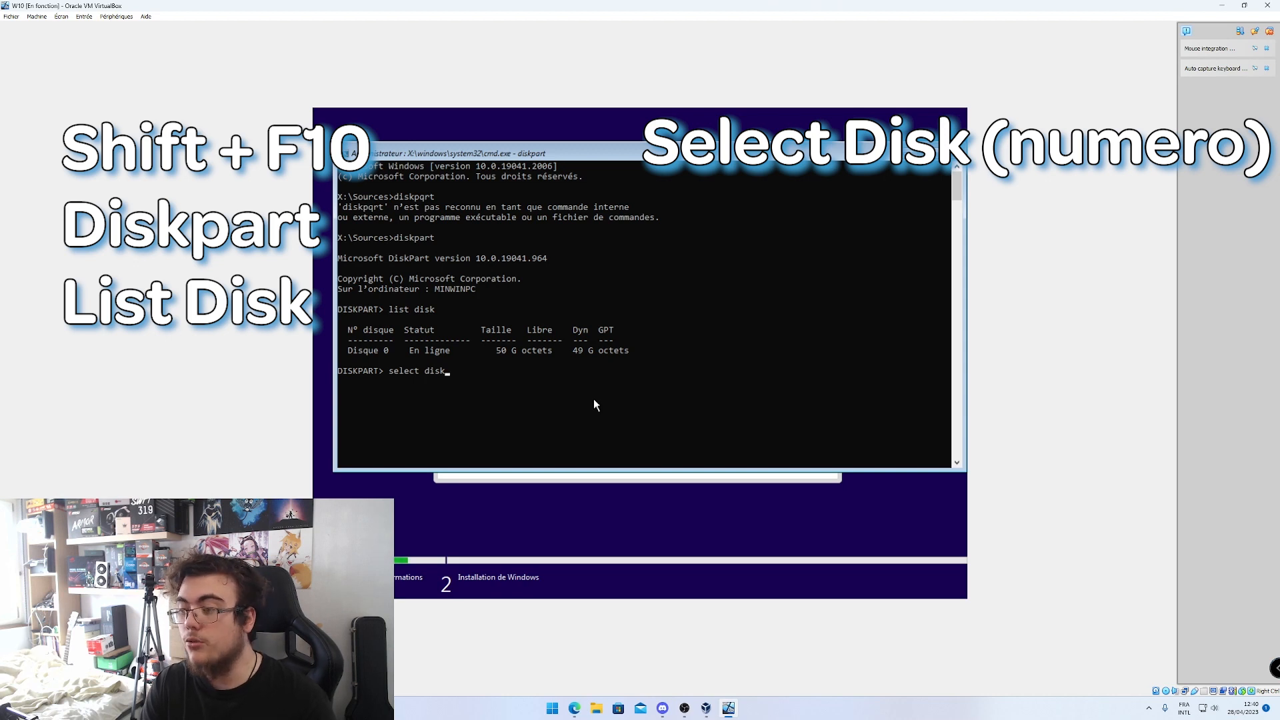
text( à)
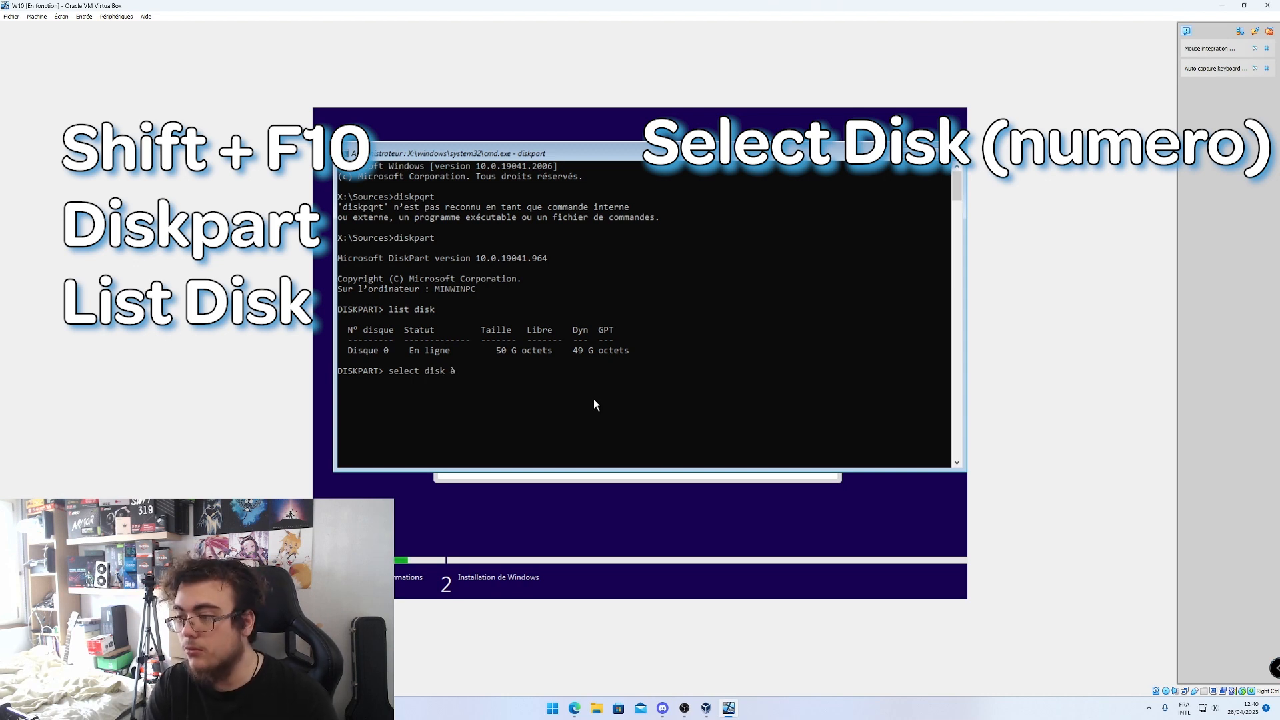
key(Return)
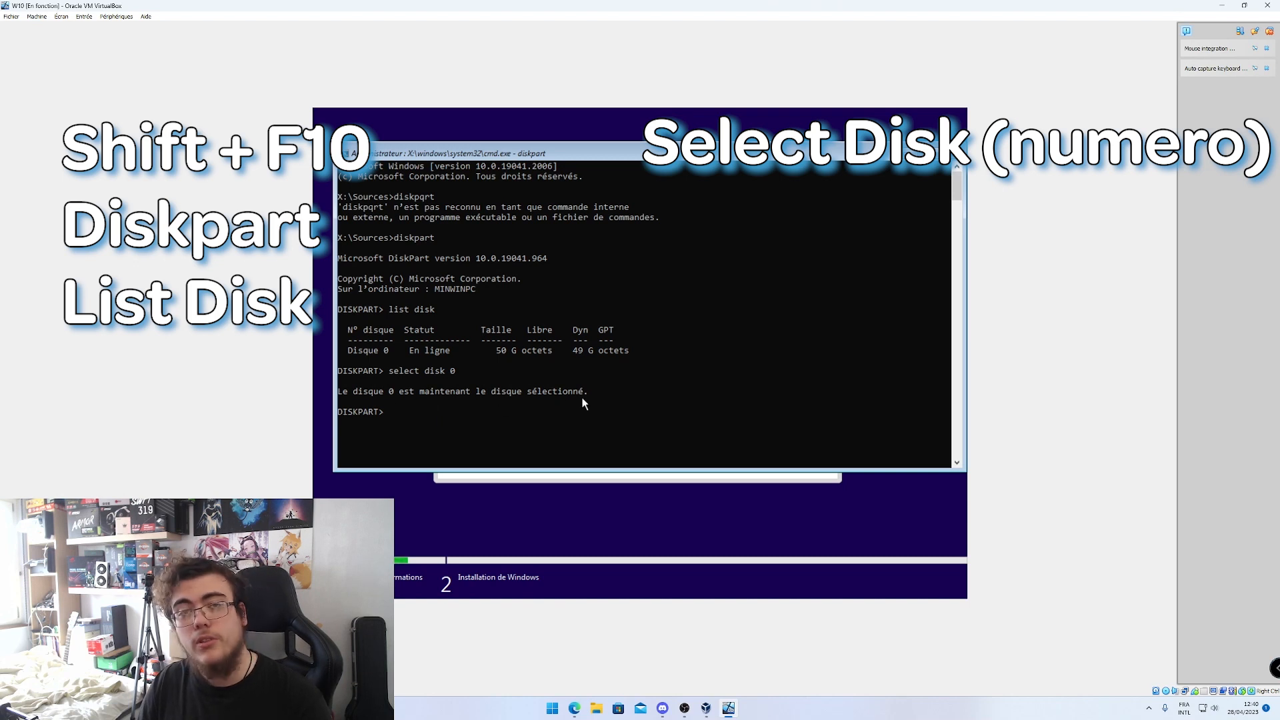
text(cl)
text(ean)
key(Return)
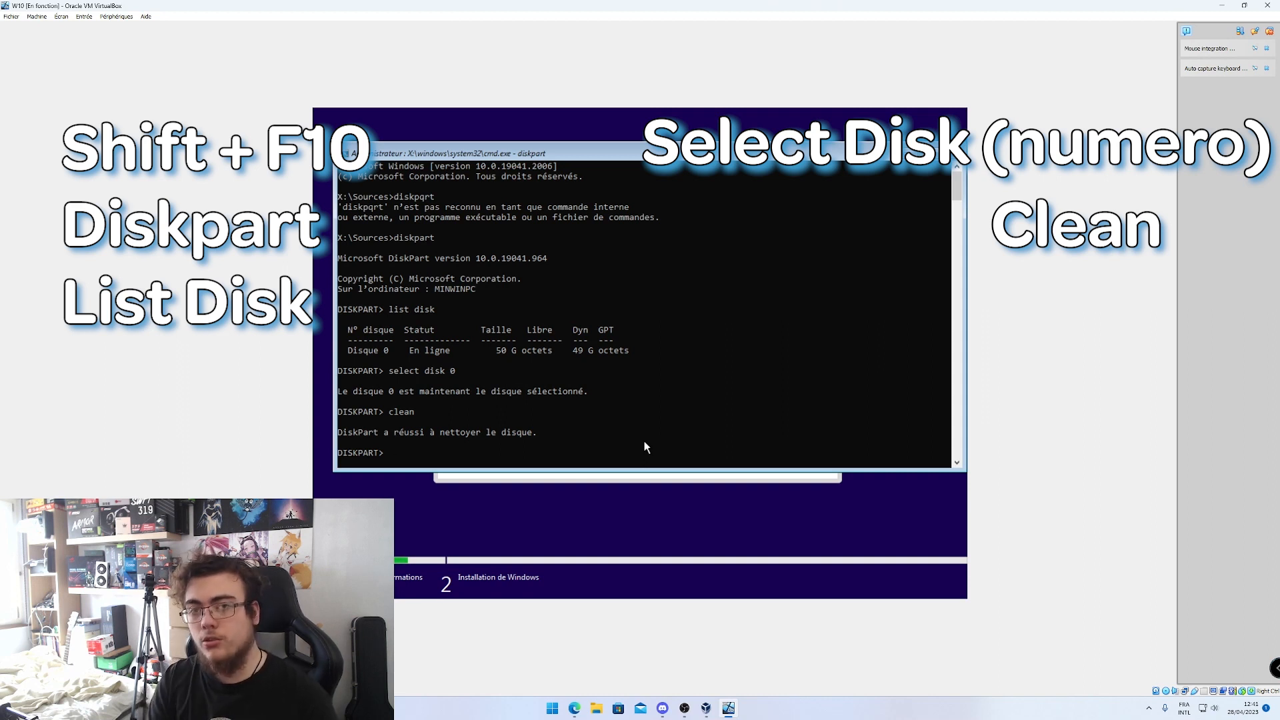
Convert disk 0 to GPT in DiskPart and start installing Windows on the unallocated space of Lecteur 0
text(conve)
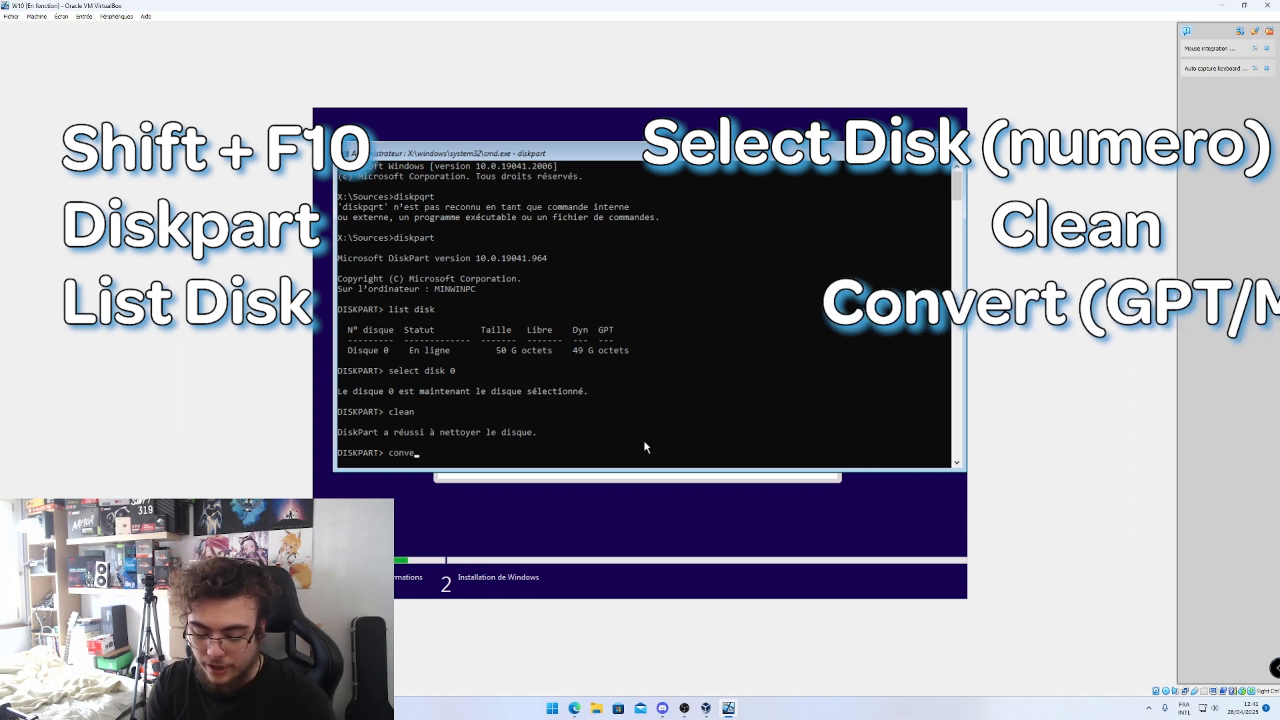
text(rt GPT)
key(Return)
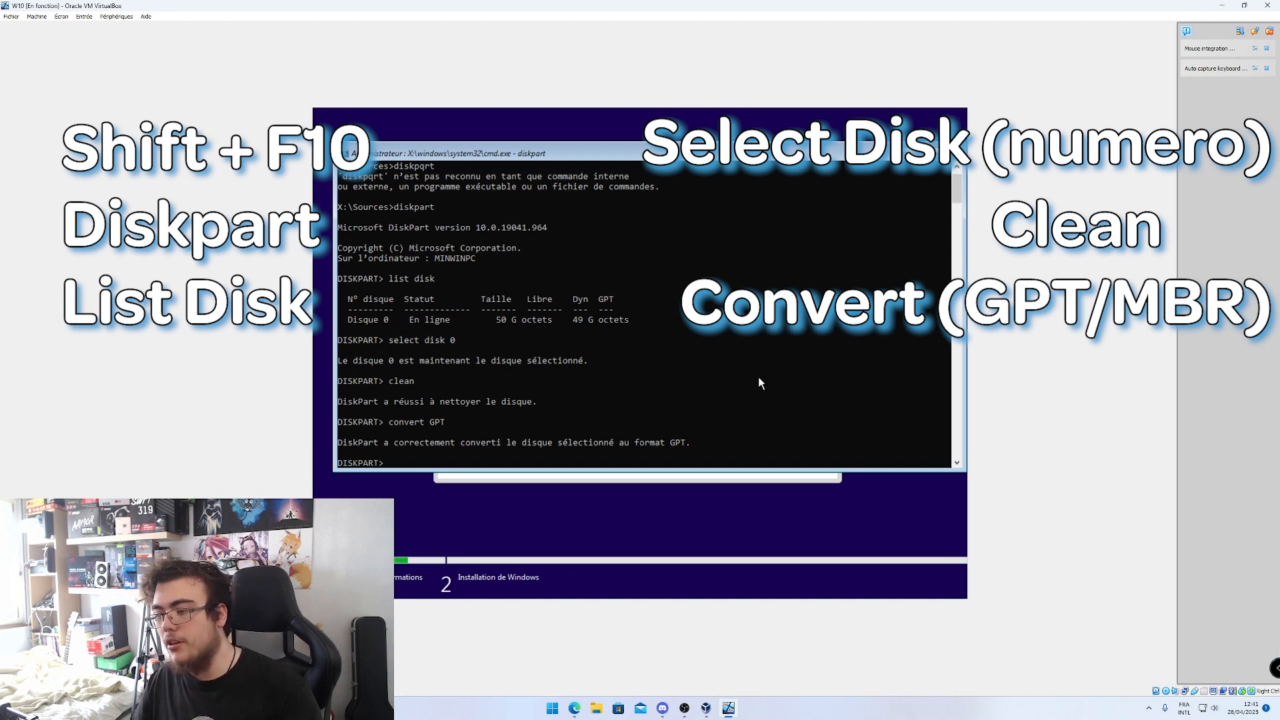
text(onvert)
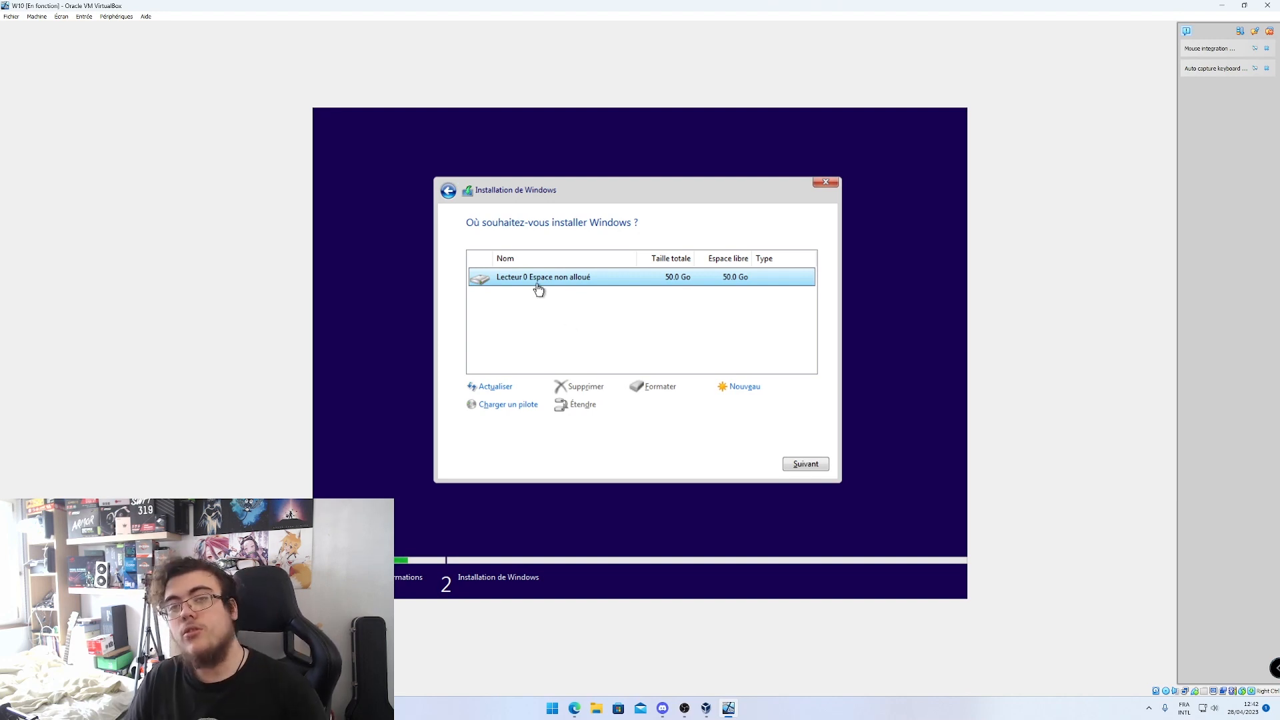
click(805, 464)
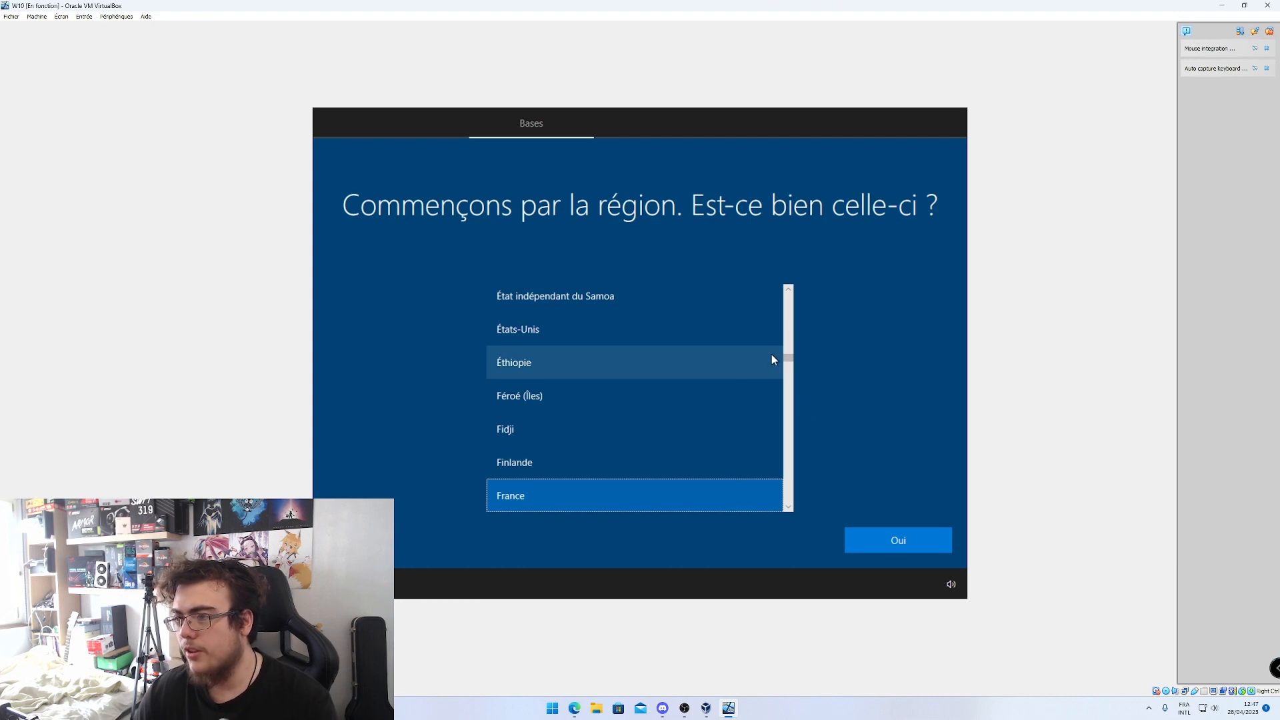
Confirm France as the region, choose and confirm the keyboard layout, and skip adding a second layout
click(895, 550)
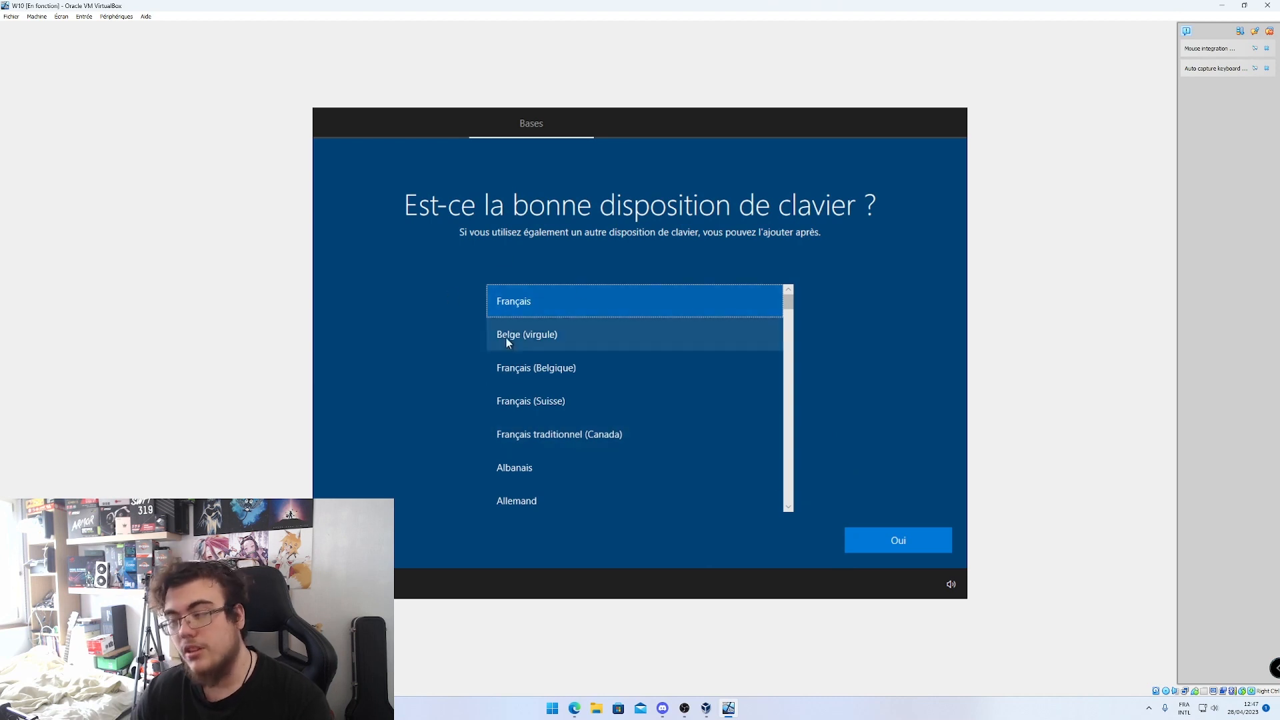
scroll(507, 353, down, 1)
scroll(507, 373, down, 3)
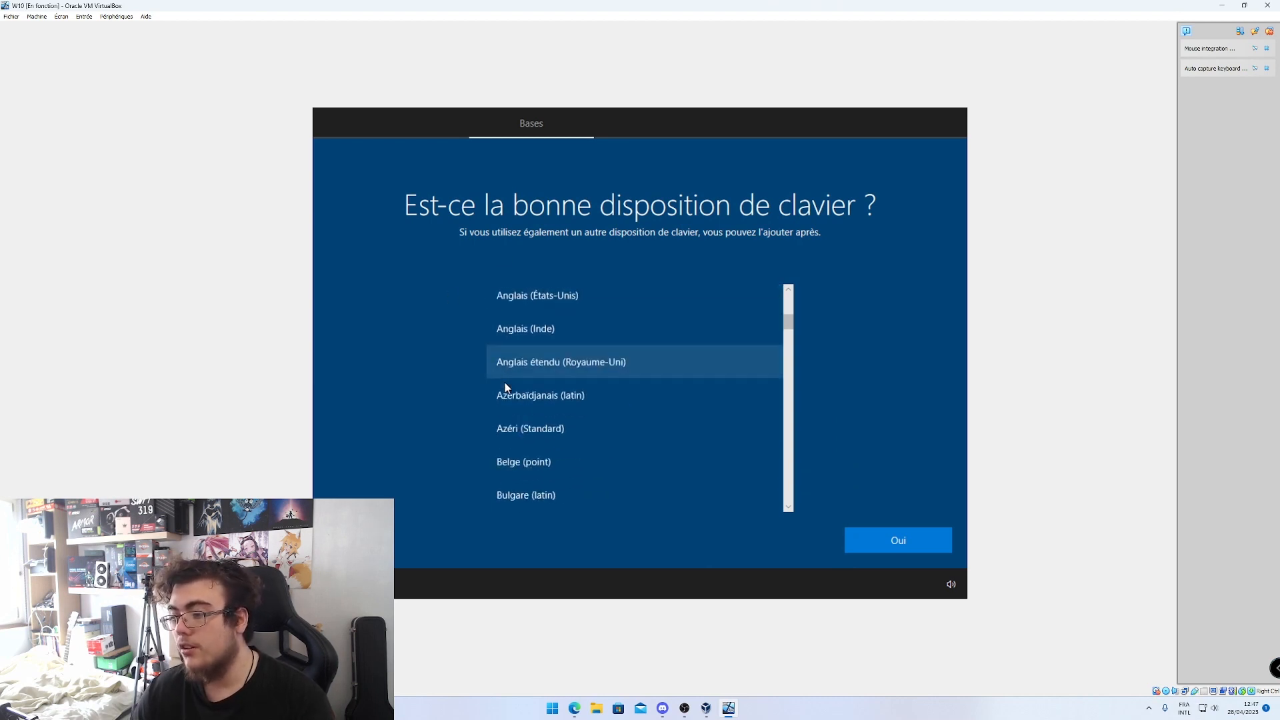
scroll(507, 381, down, 4)
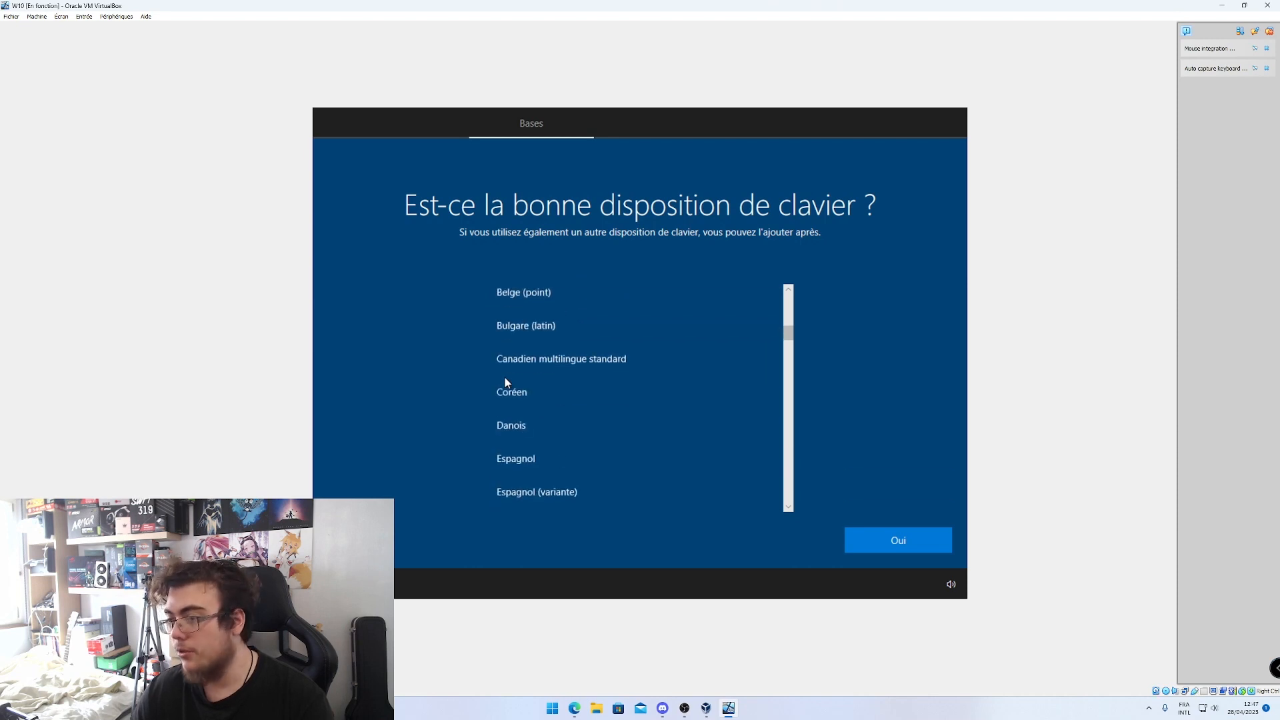
scroll(511, 377, down, 1)
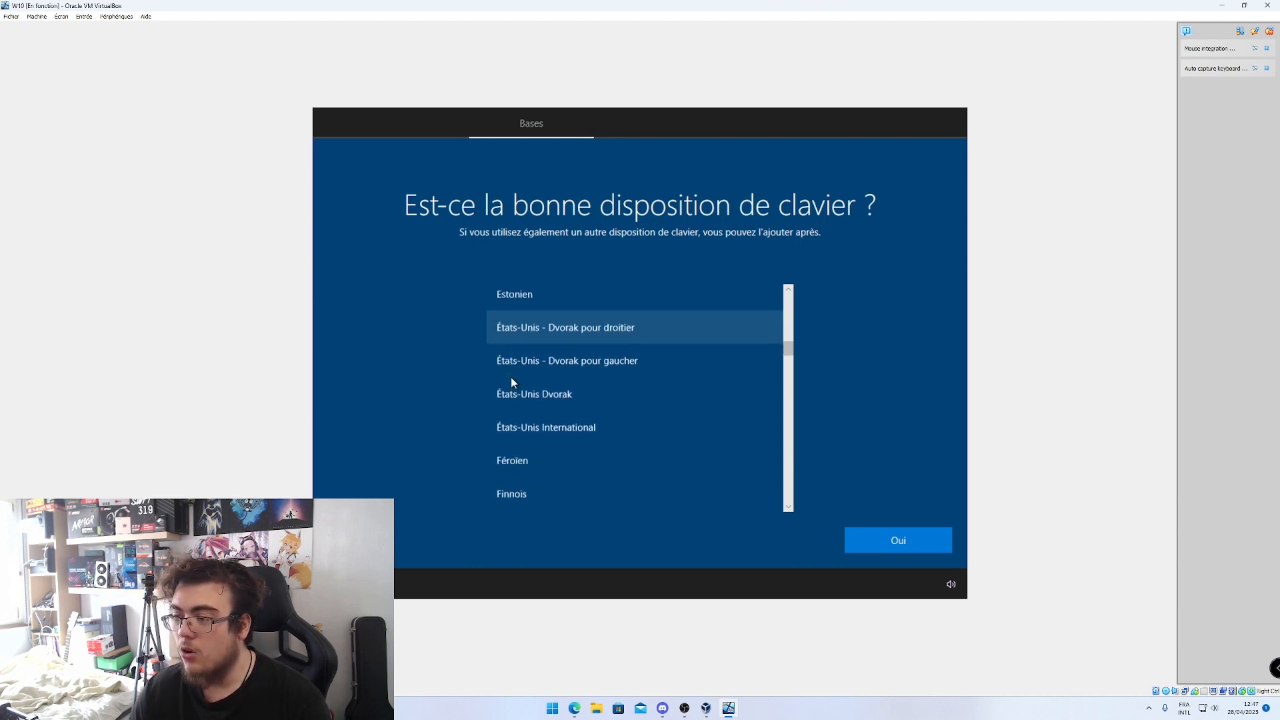
click(527, 389)
click(859, 548)
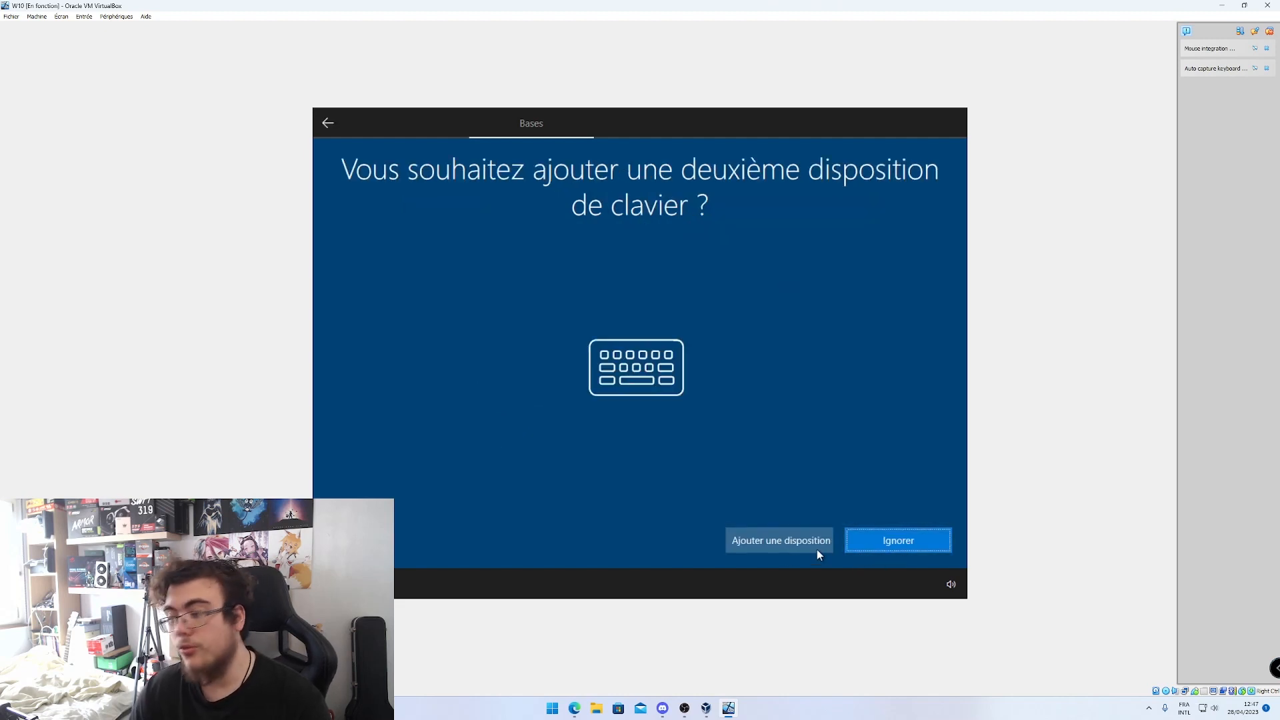
click(889, 537)
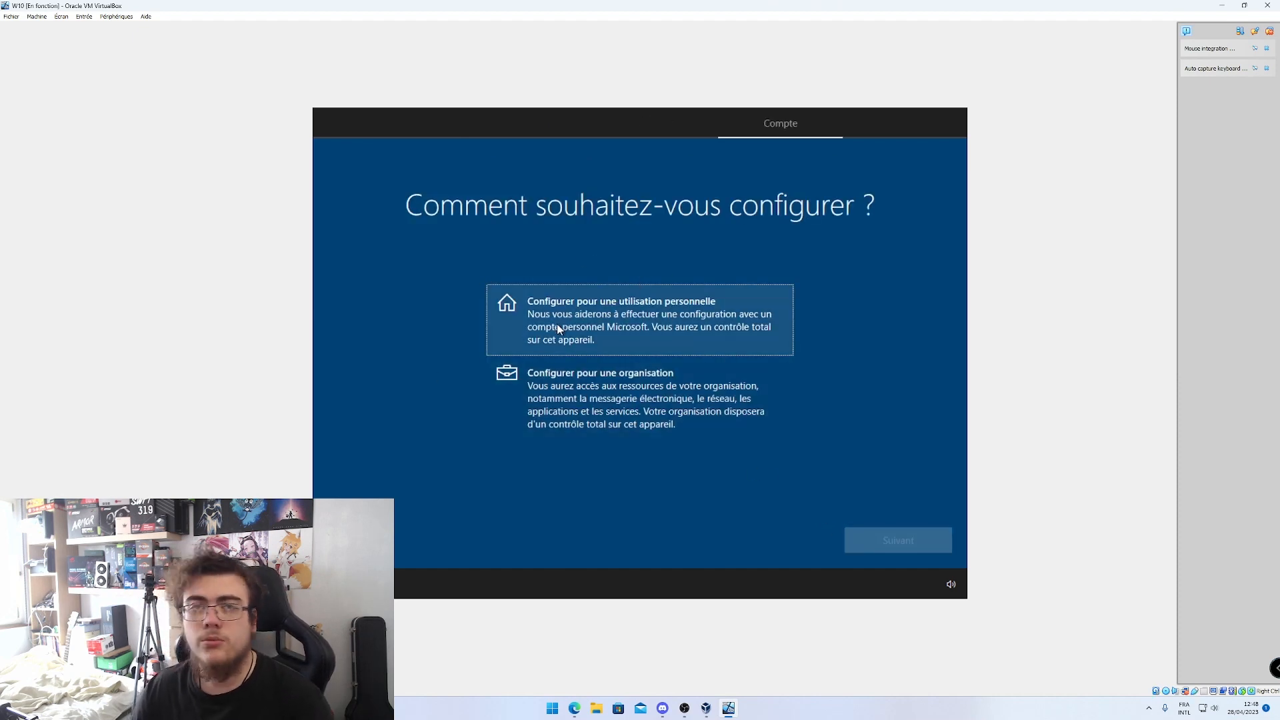
Set up the PC for personal use with a local account, entering the user name and leaving the password empty
click(693, 326)
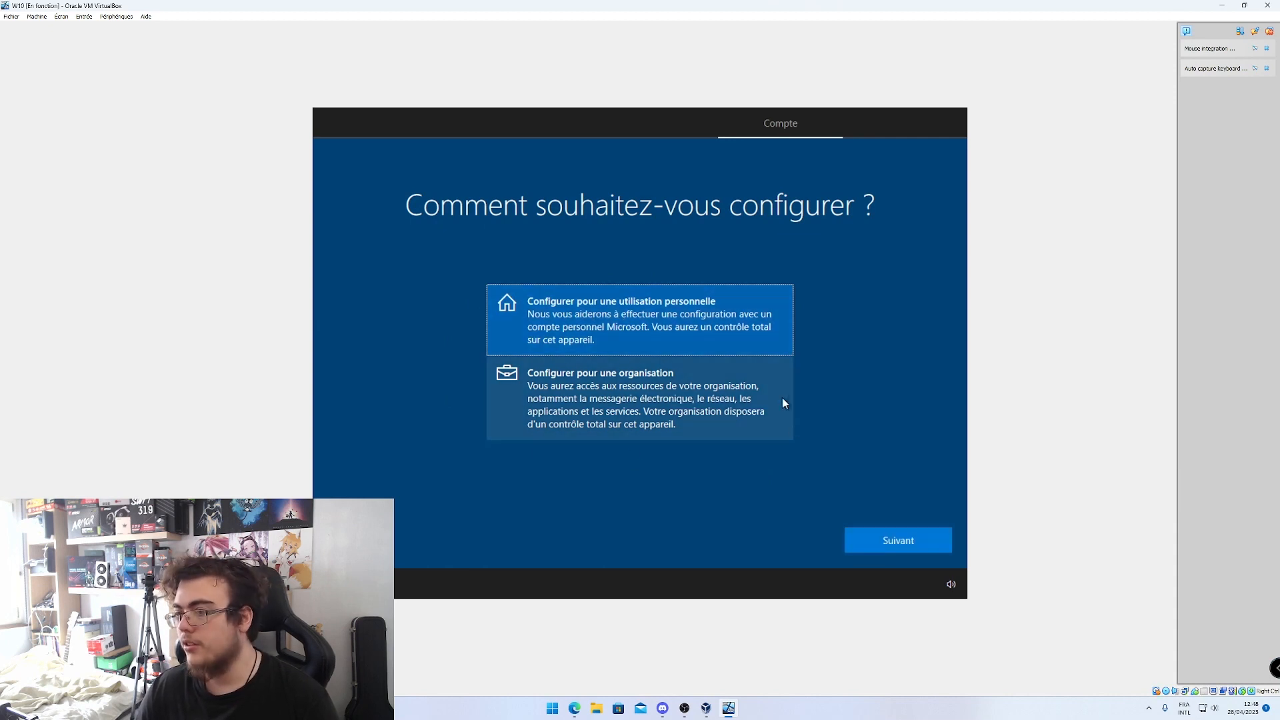
click(879, 549)
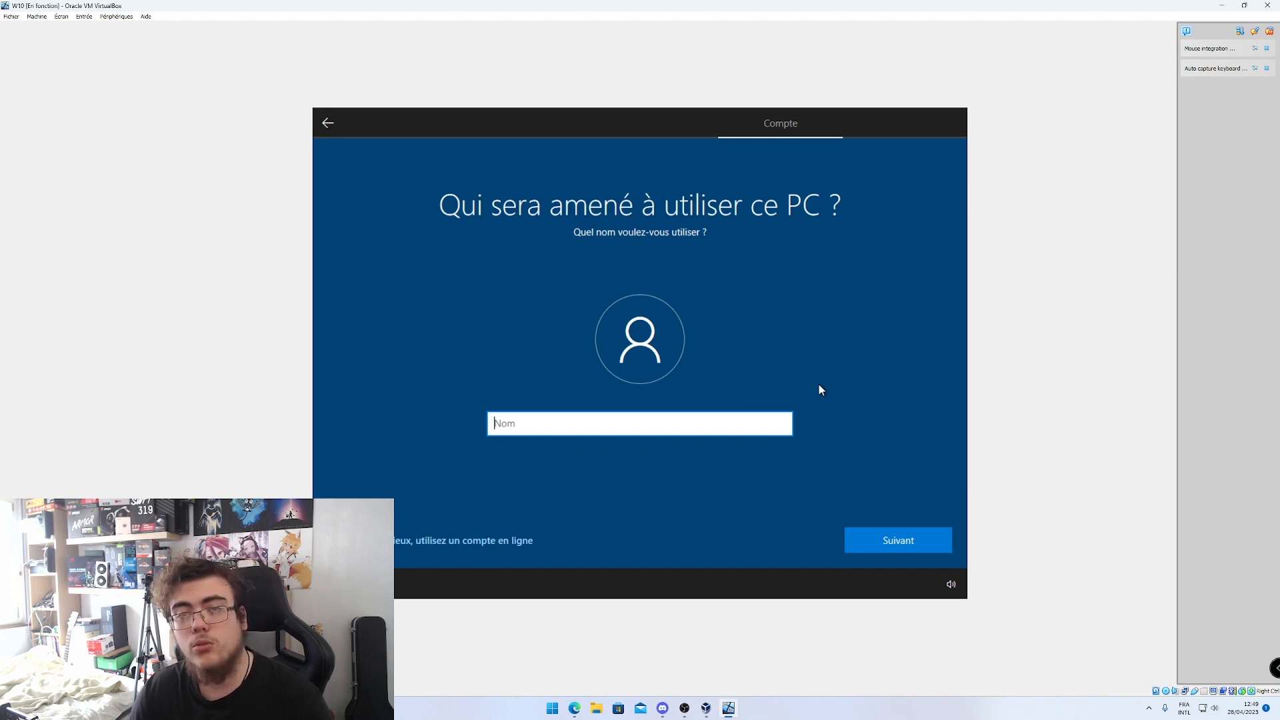
key(Return)
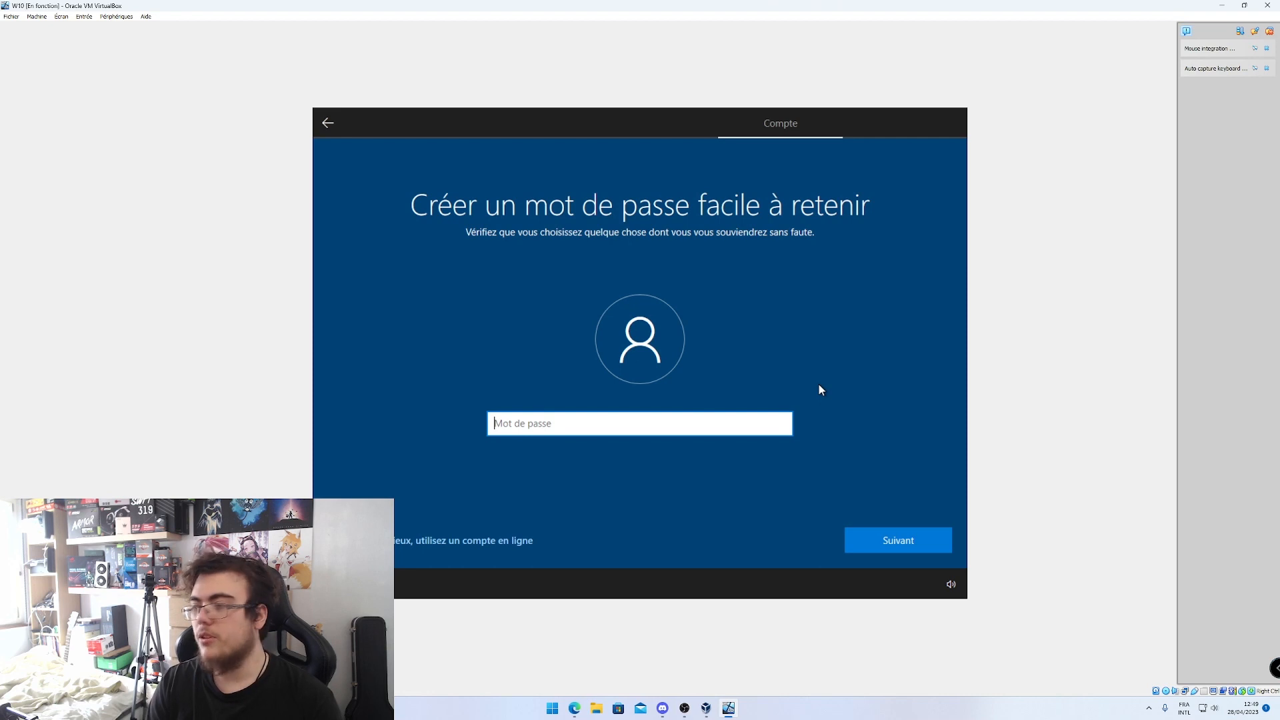
key(Return)
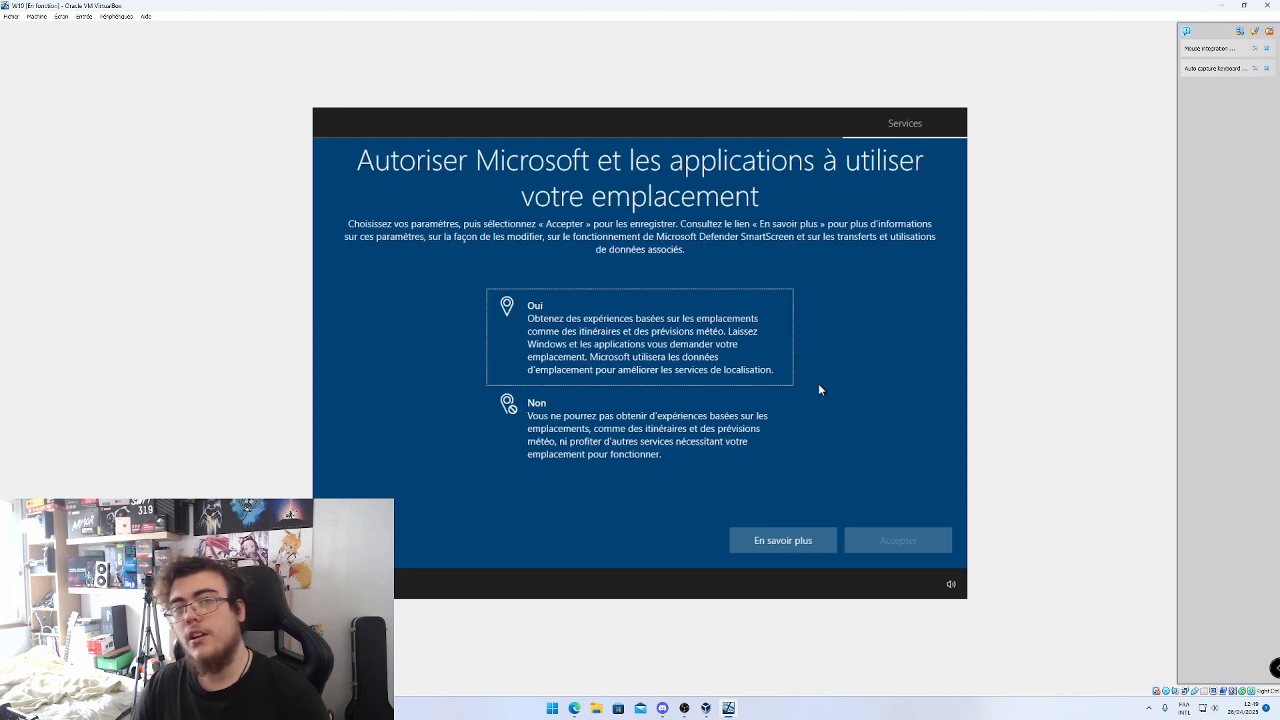
Choose Non for both location access and Localiser mon appareil, accepting each setting
click(663, 432)
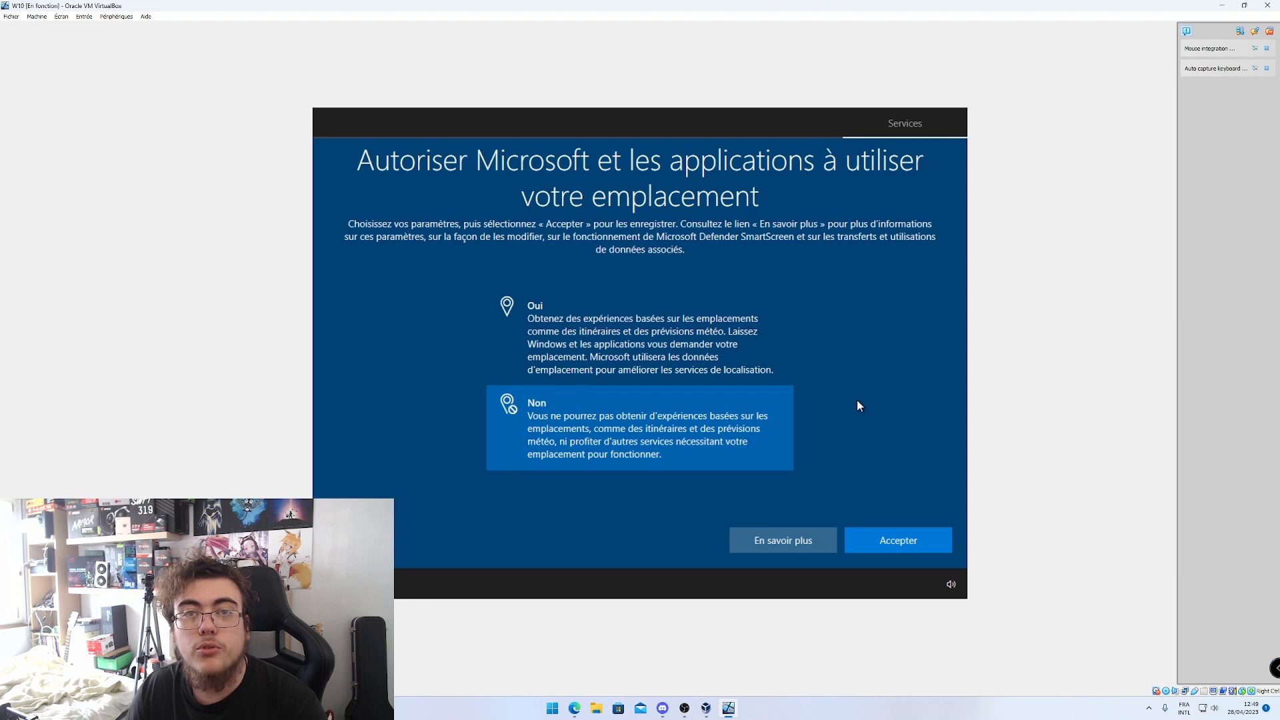
click(897, 542)
click(614, 408)
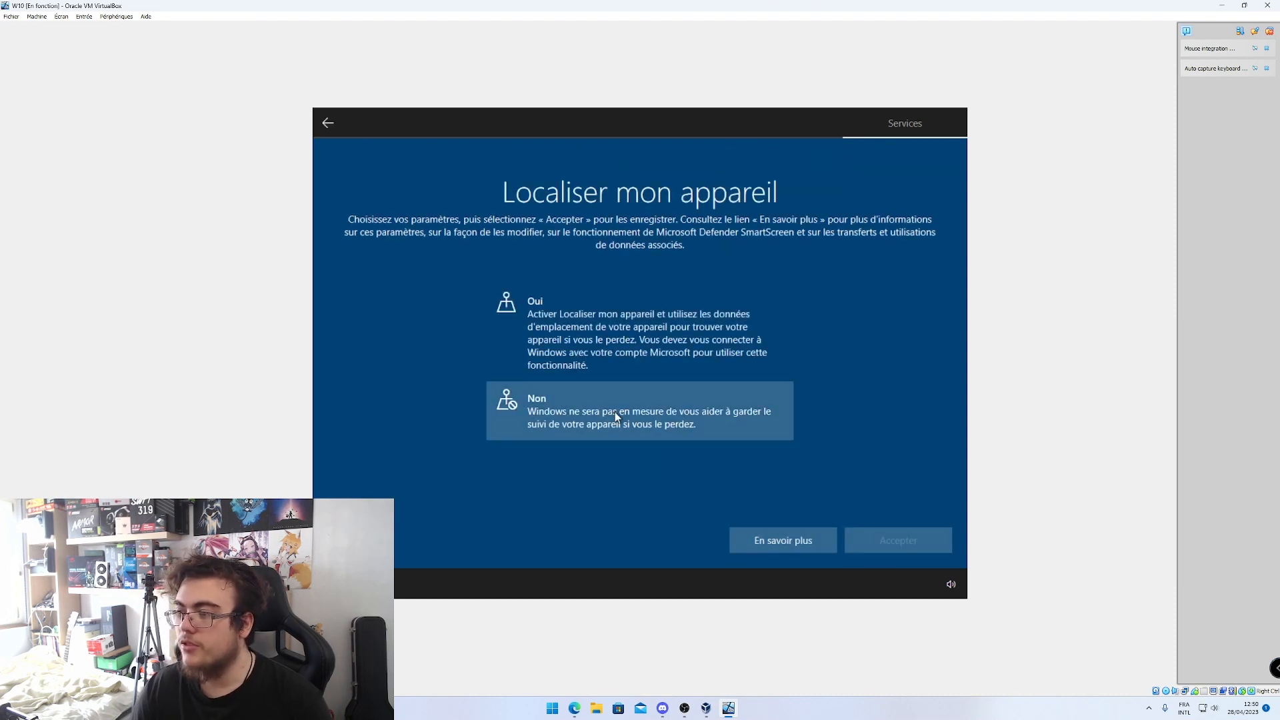
click(880, 539)
Choose and accept the diagnostic data setting, and decline handwriting and typing improvement as well as personalised experiences
click(634, 494)
click(888, 538)
click(667, 441)
click(898, 543)
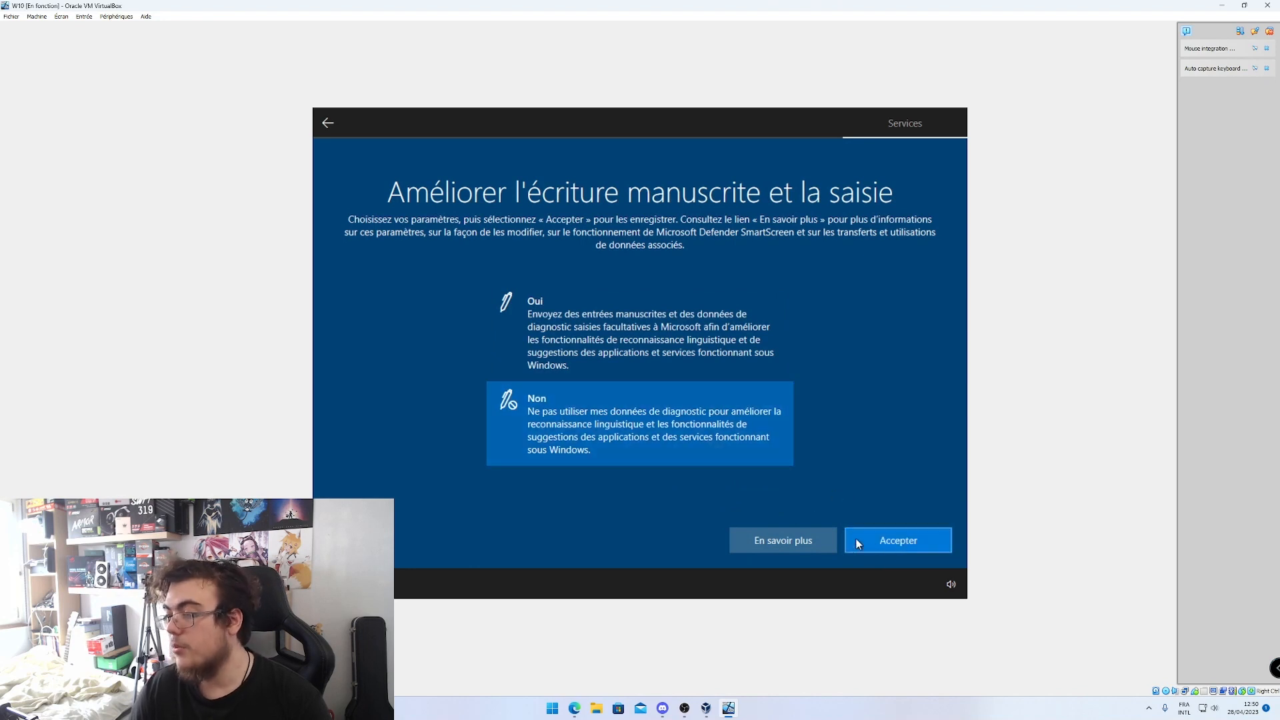
click(714, 445)
click(867, 538)
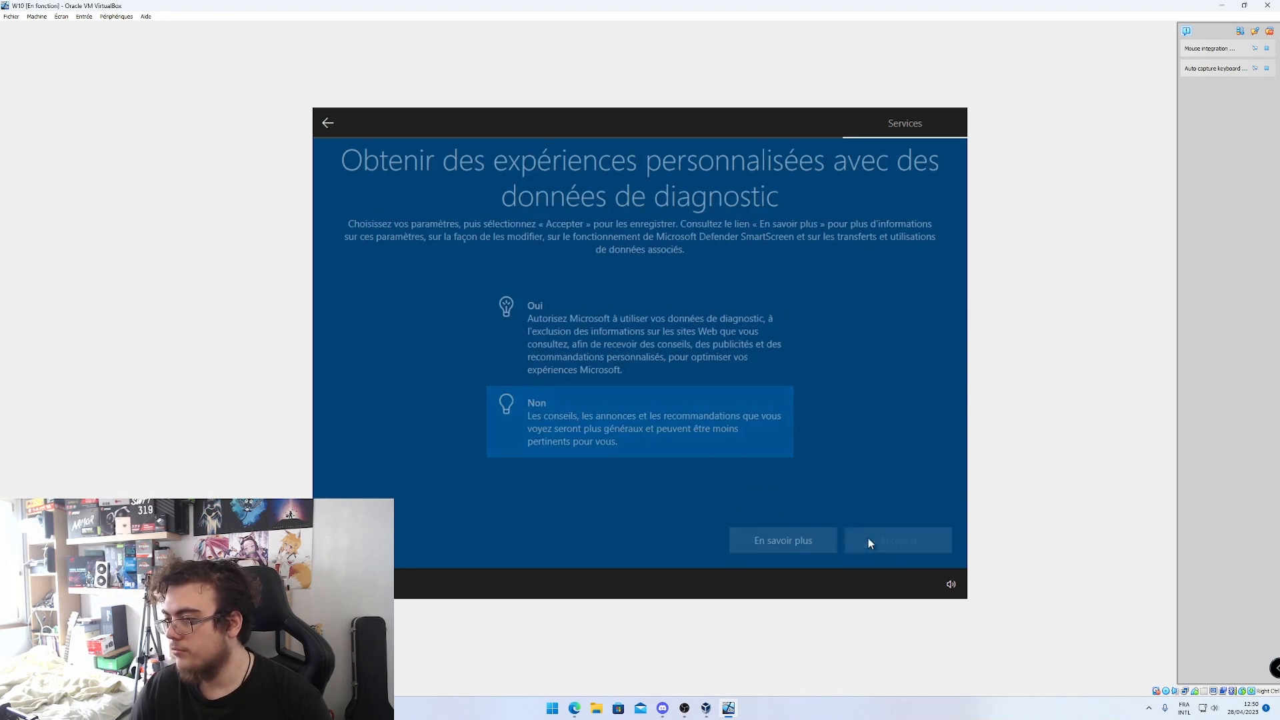
Accept the remaining privacy setting, skip personalising the user experience and decline Cortana for now
click(889, 534)
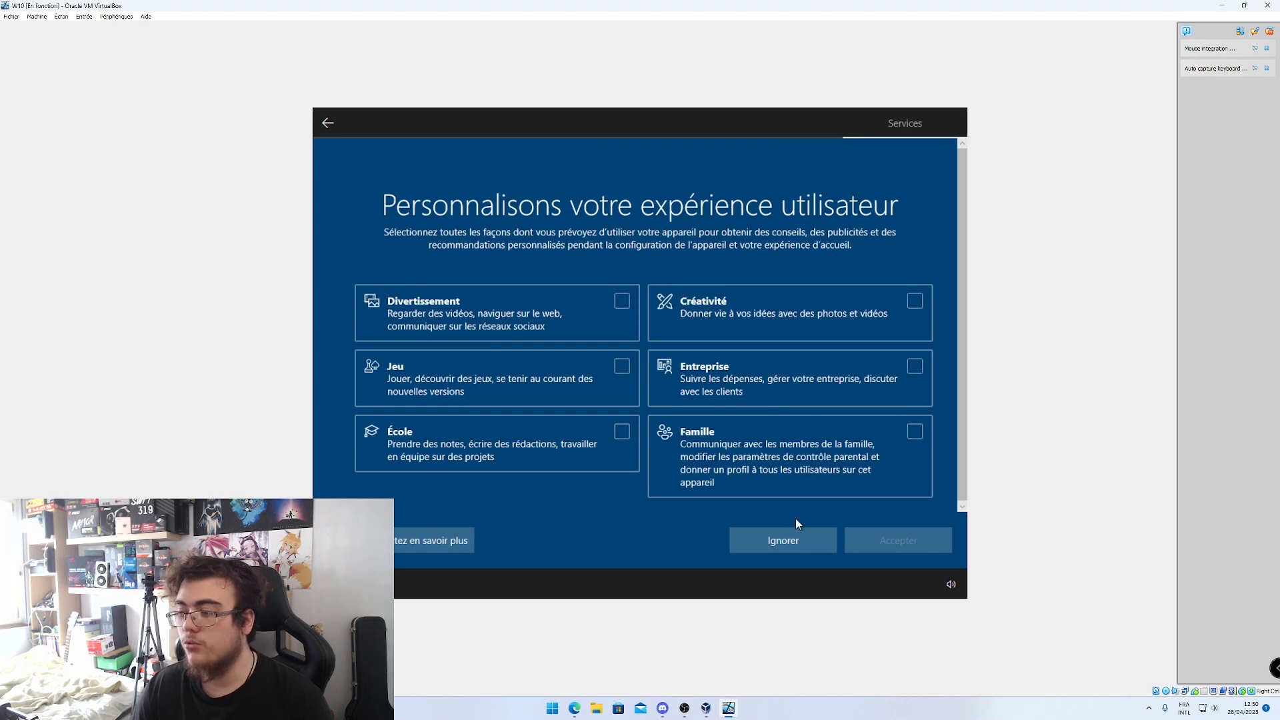
click(768, 537)
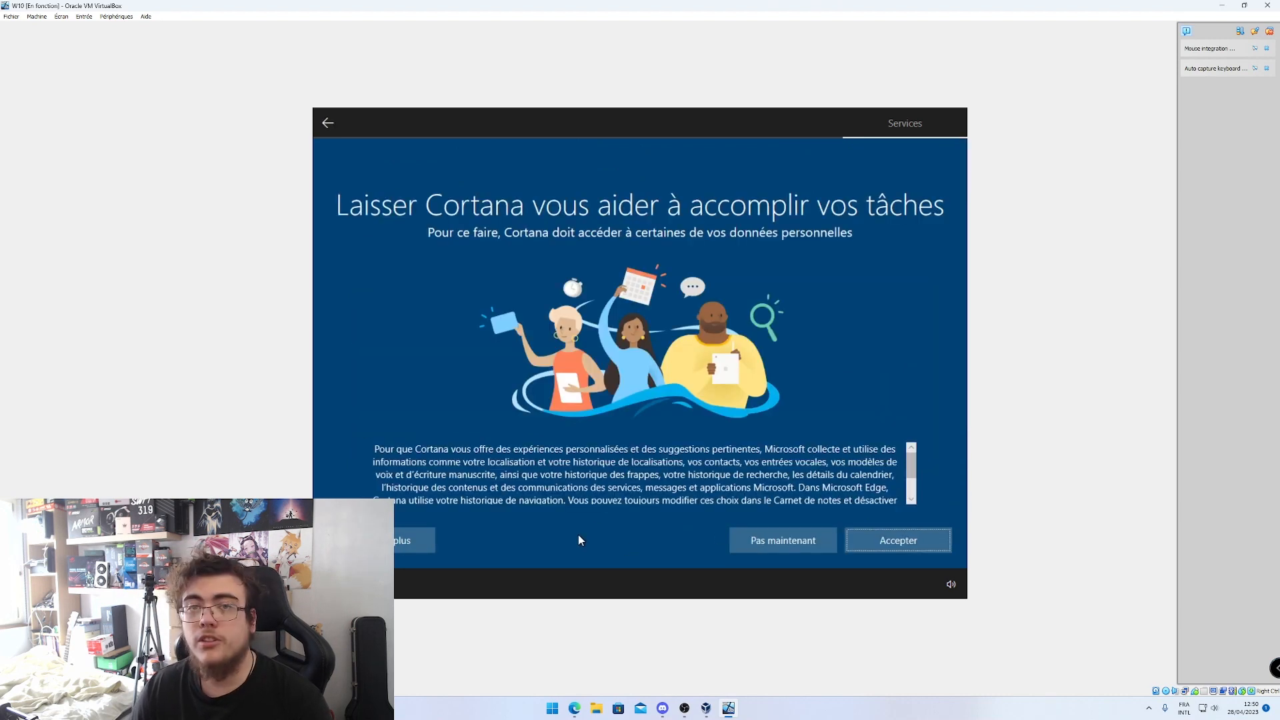
click(799, 542)
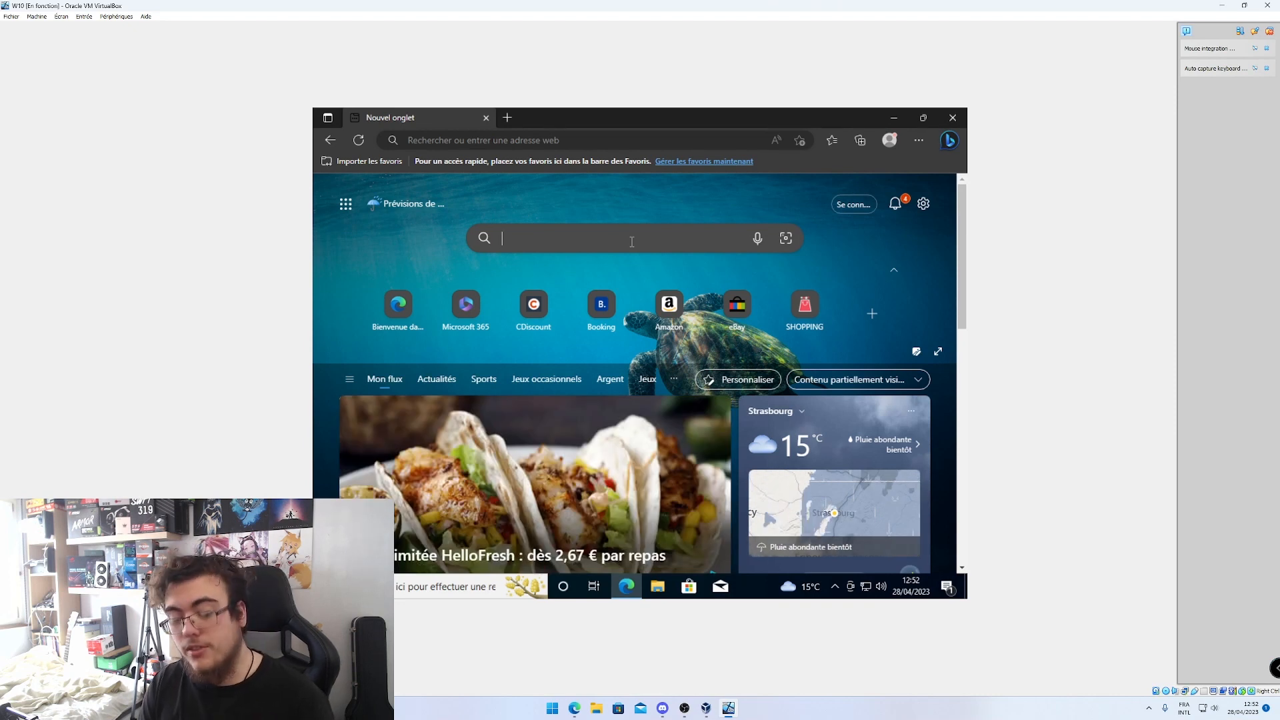
Search the web for "Geforce experience" in the browser and open NVIDIA's GeForce Experience page
text(Geforce experience)
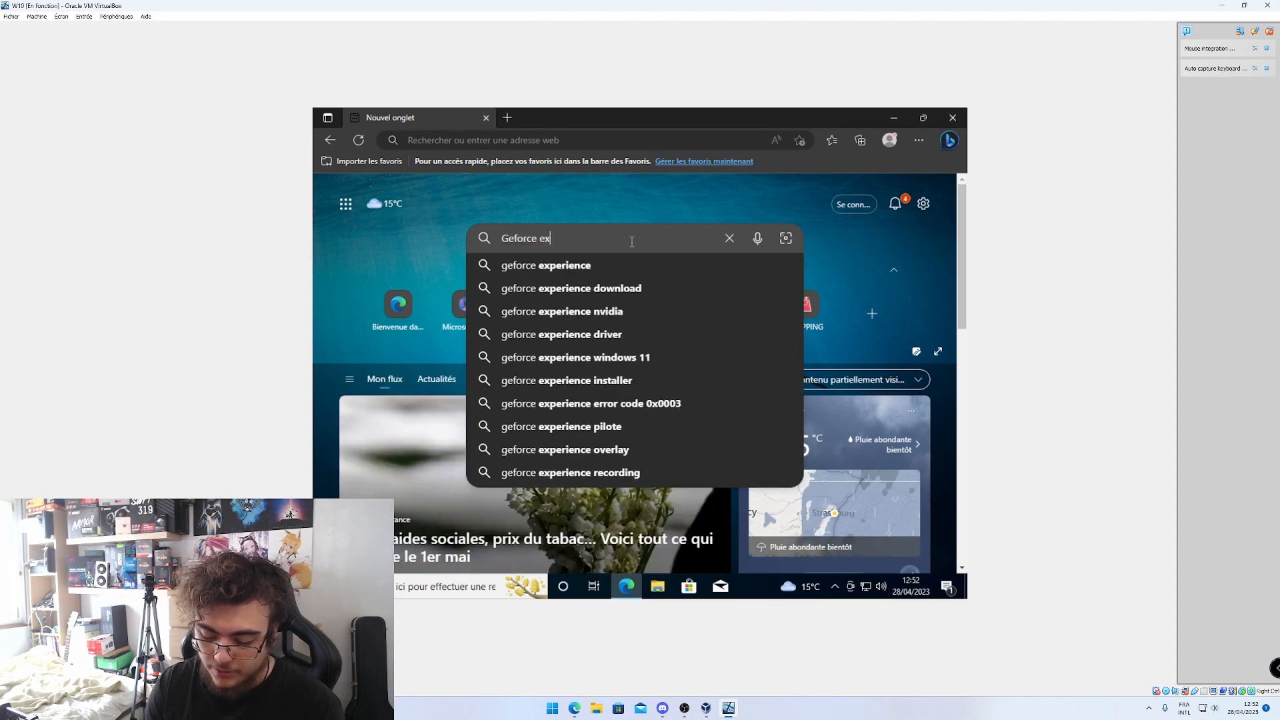
key(Return)
scroll(440, 313, down, 2)
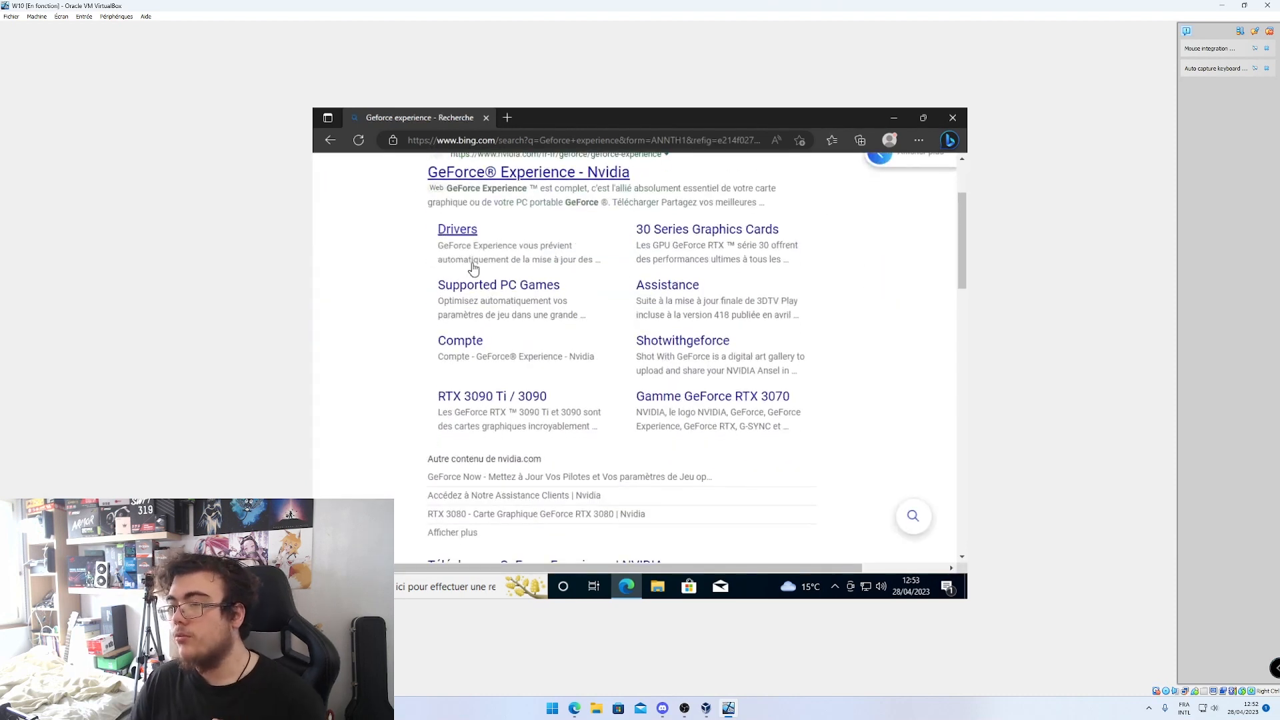
scroll(507, 253, up, 1)
click(528, 240)
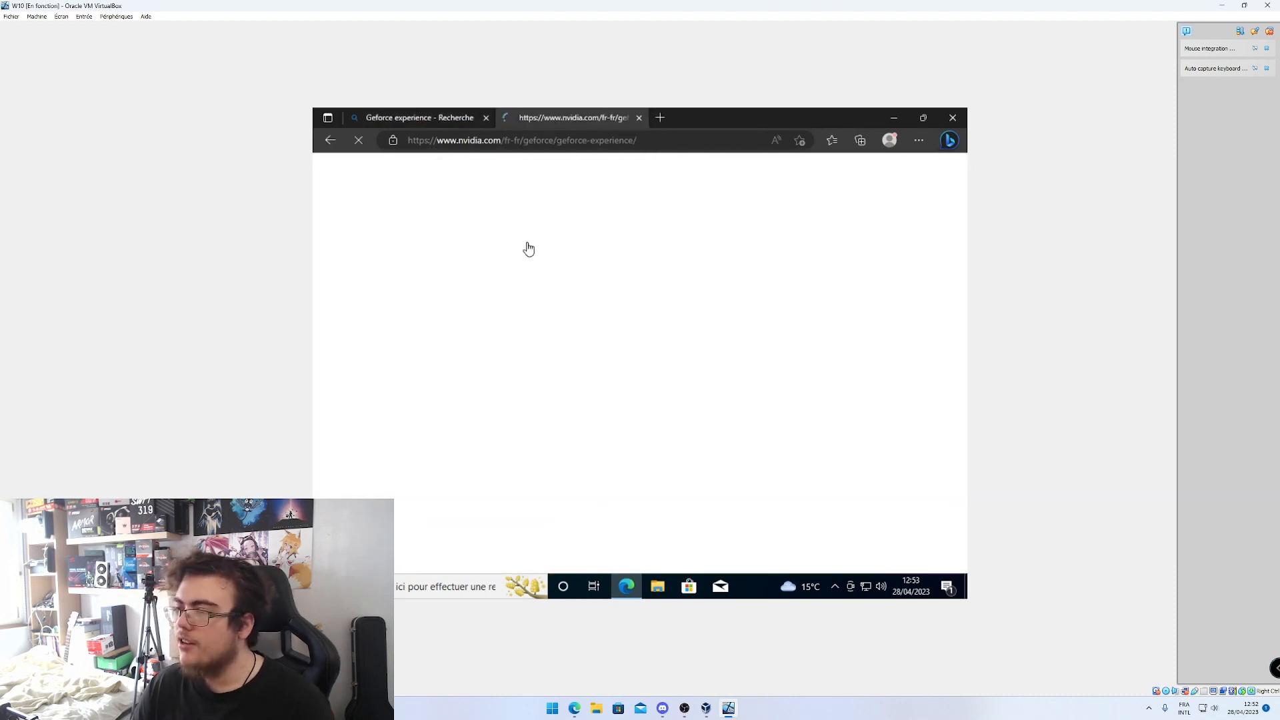
click(738, 368)
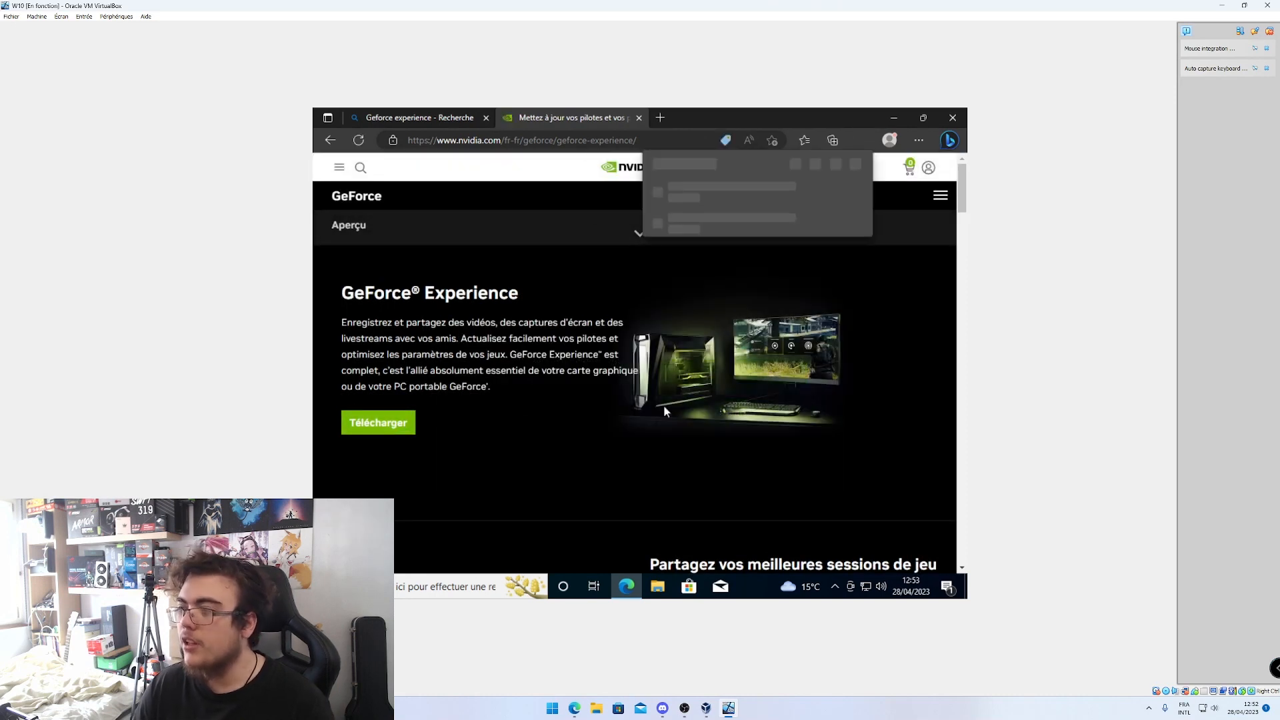
click(844, 197)
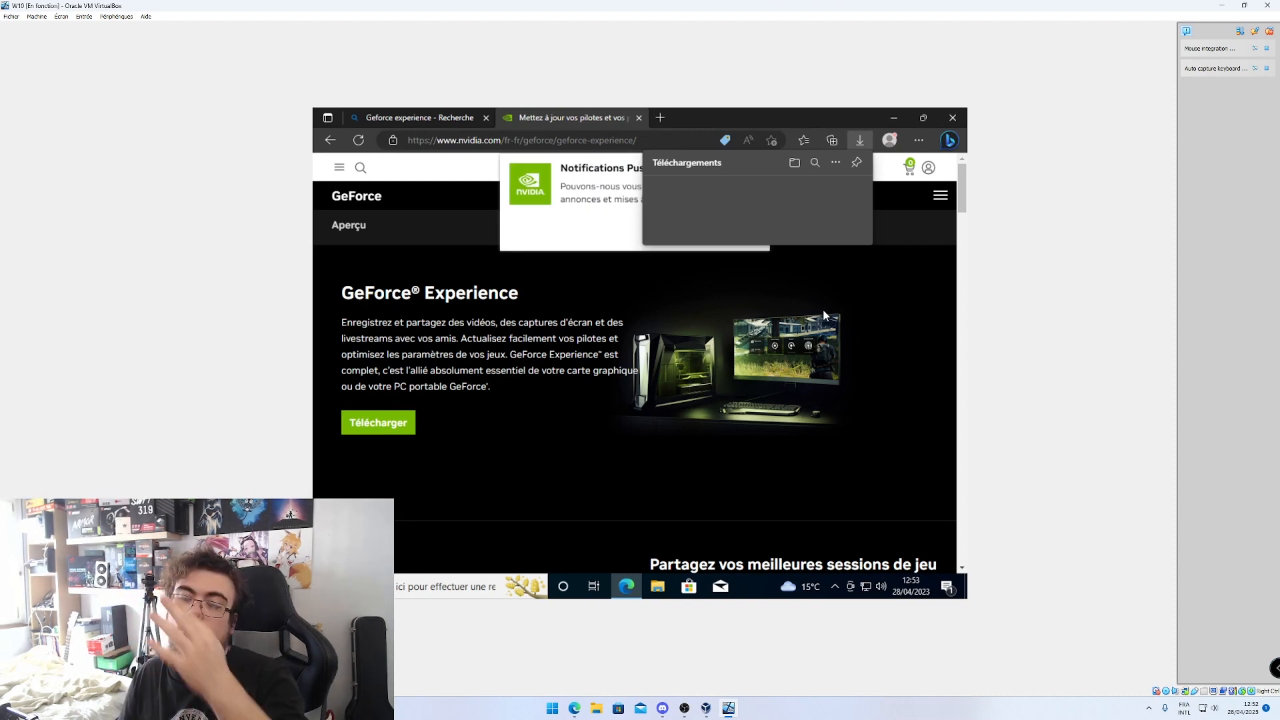
Search for "pilote 3080" in a new browser tab and open NVIDIA's official GeForce drivers page
key(ctrl+t)
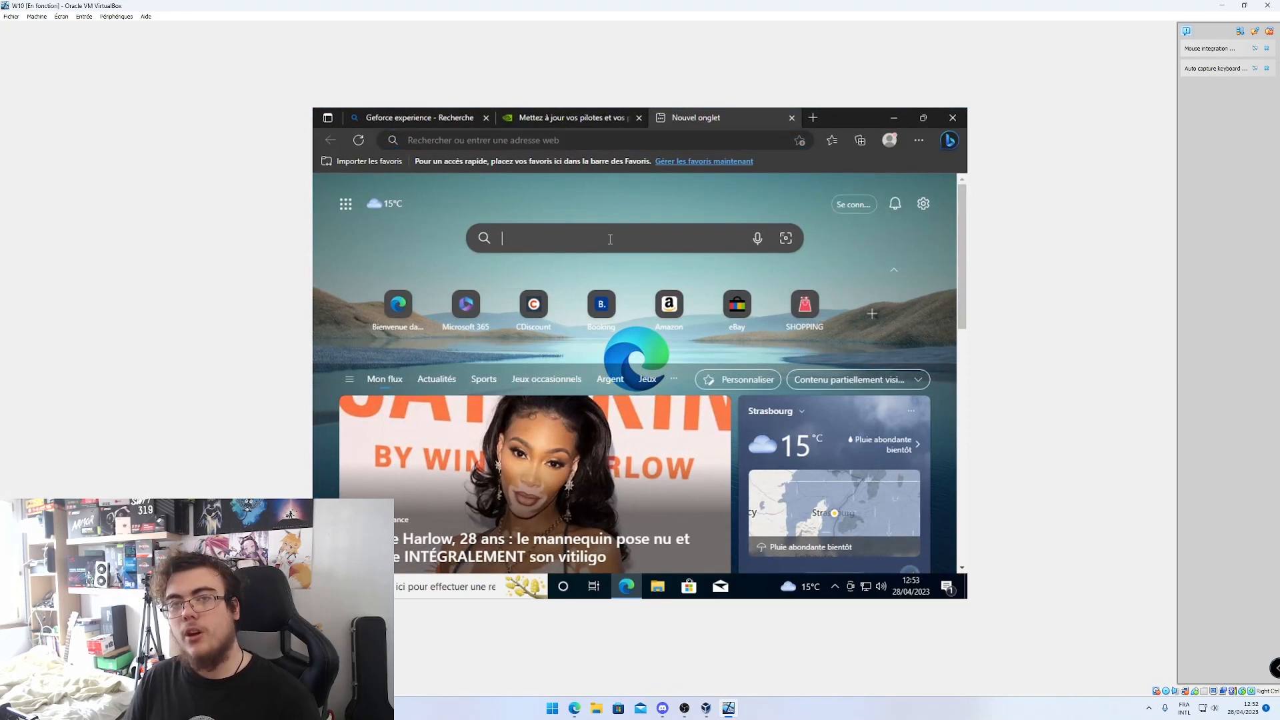
click(610, 239)
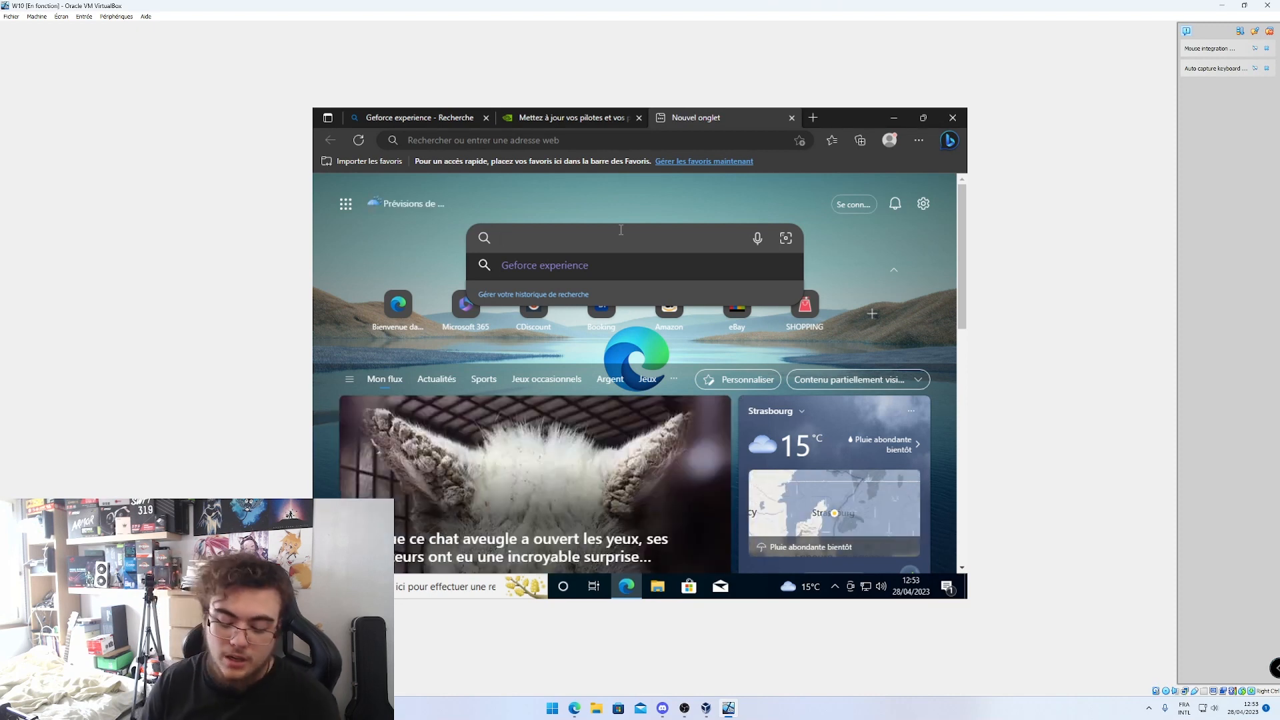
text(pilote)
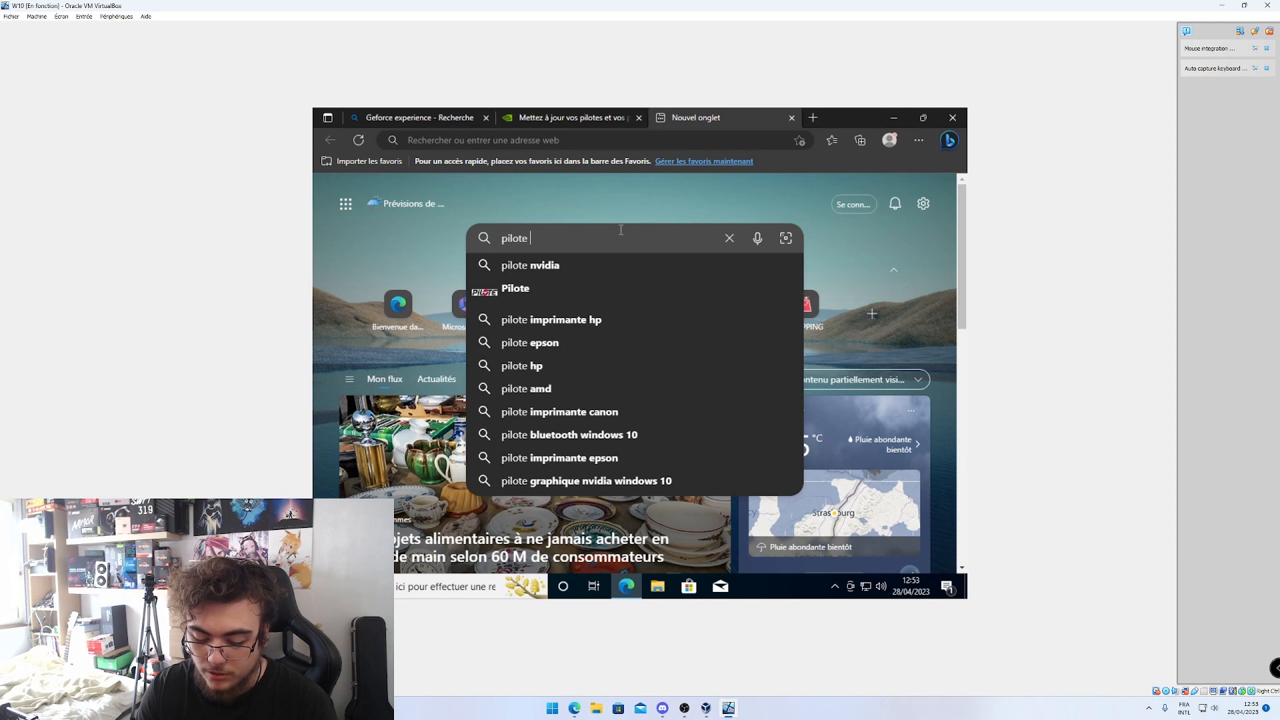
text( 3080)
key(Return)
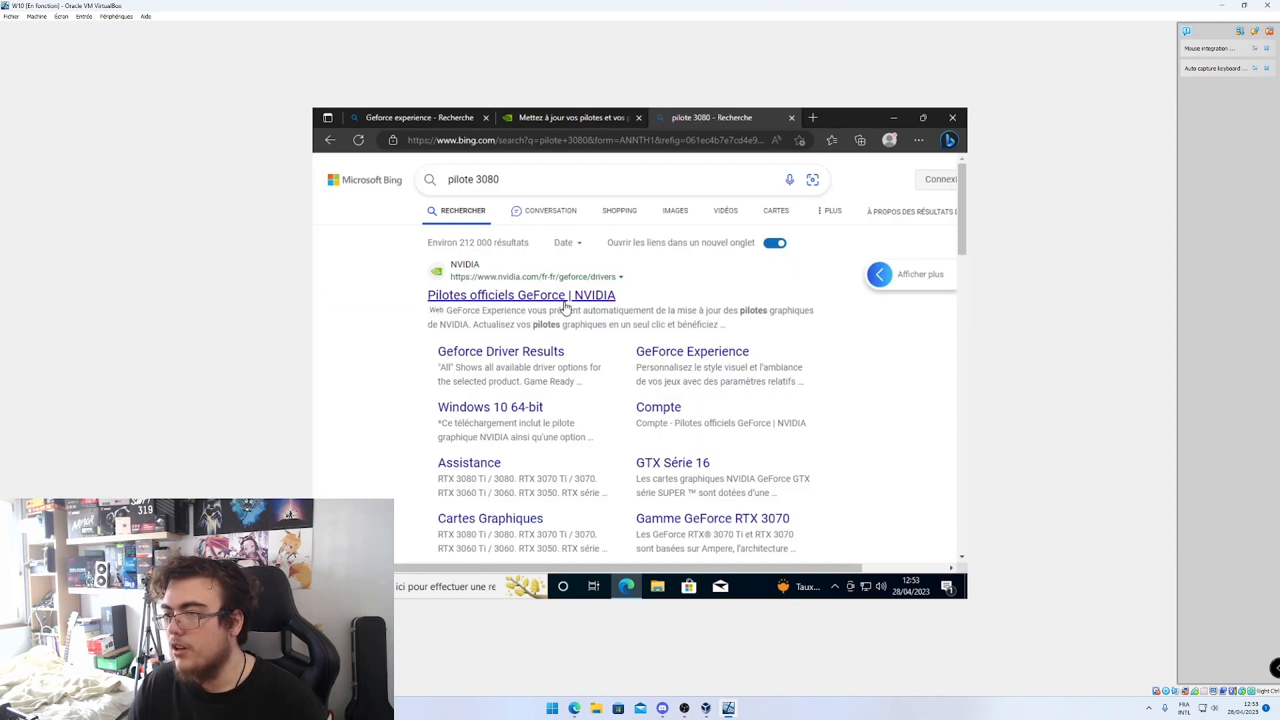
click(516, 300)
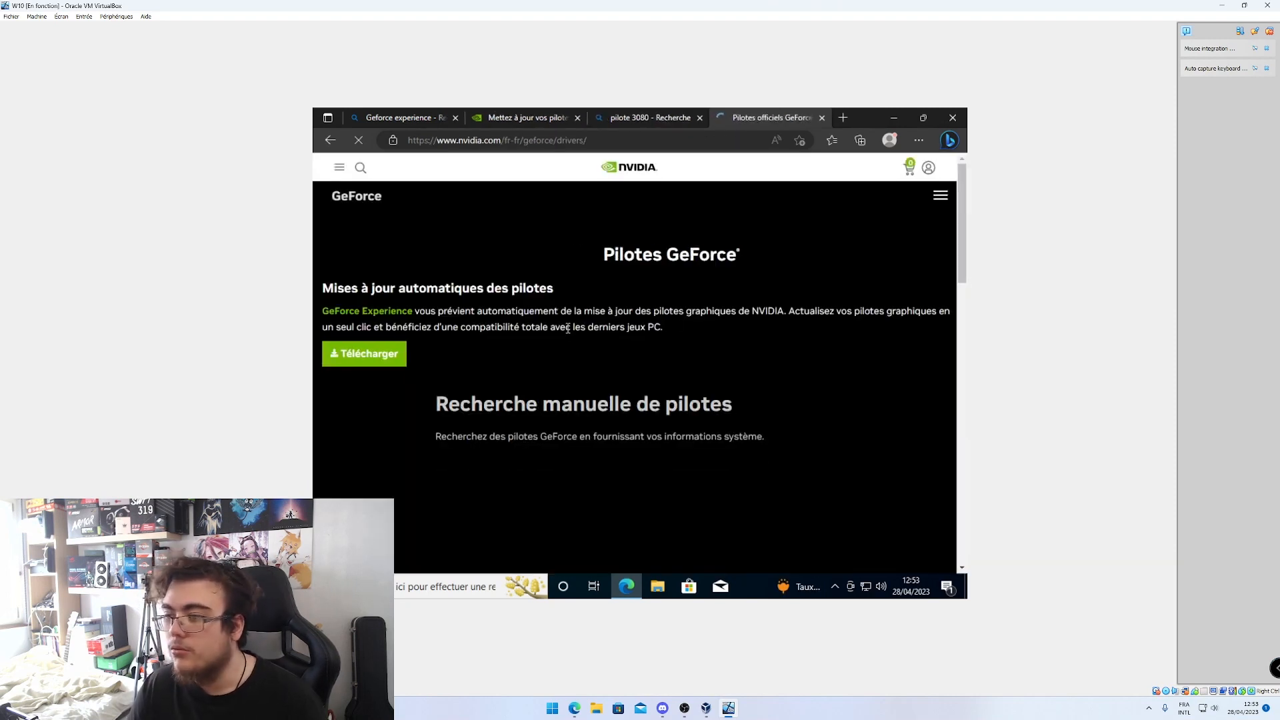
Set the manual driver search to product type GeForce, range GeForce RTX 30 Series and product GeForce RTX 3080
scroll(746, 386, down, 2)
scroll(682, 406, down, 1)
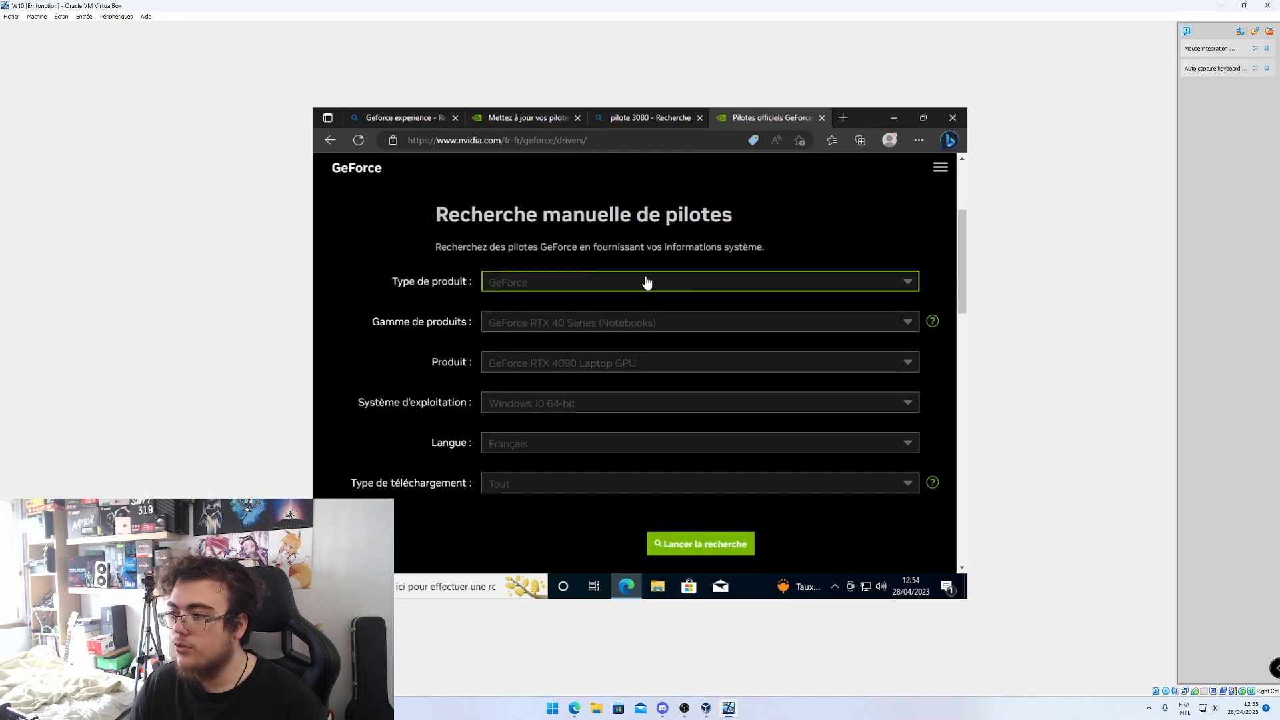
click(575, 281)
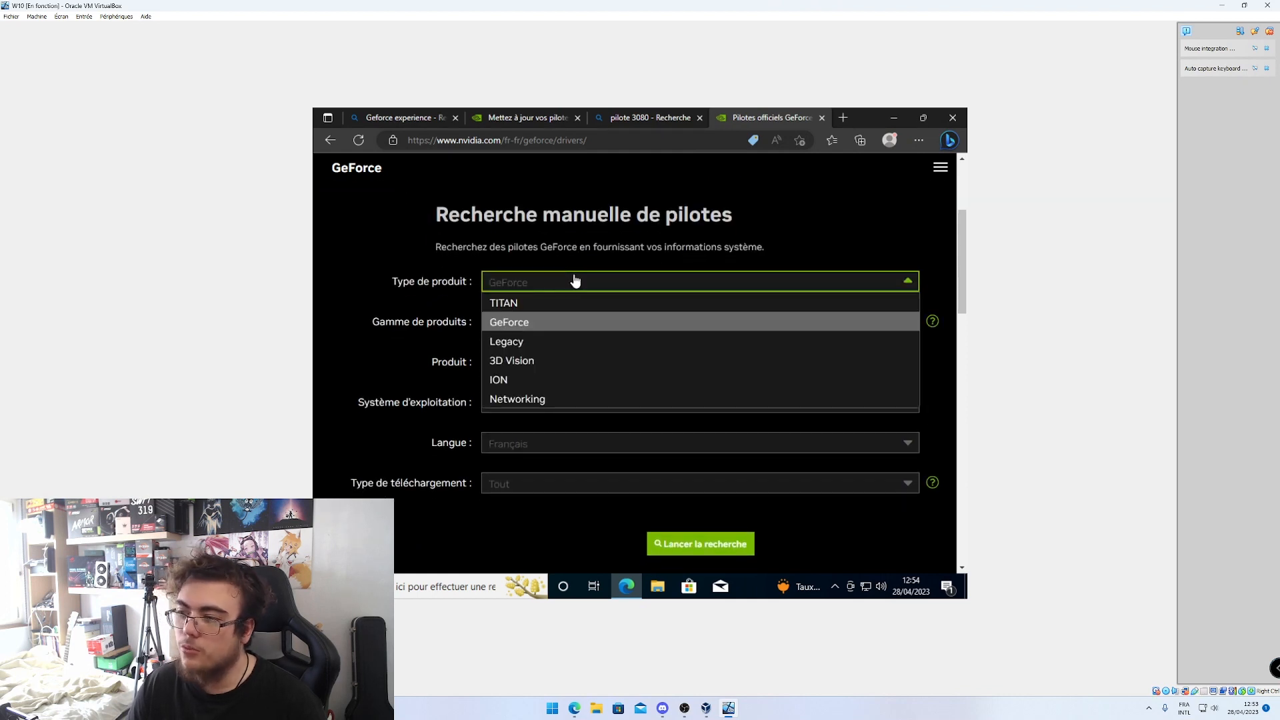
click(501, 322)
click(579, 322)
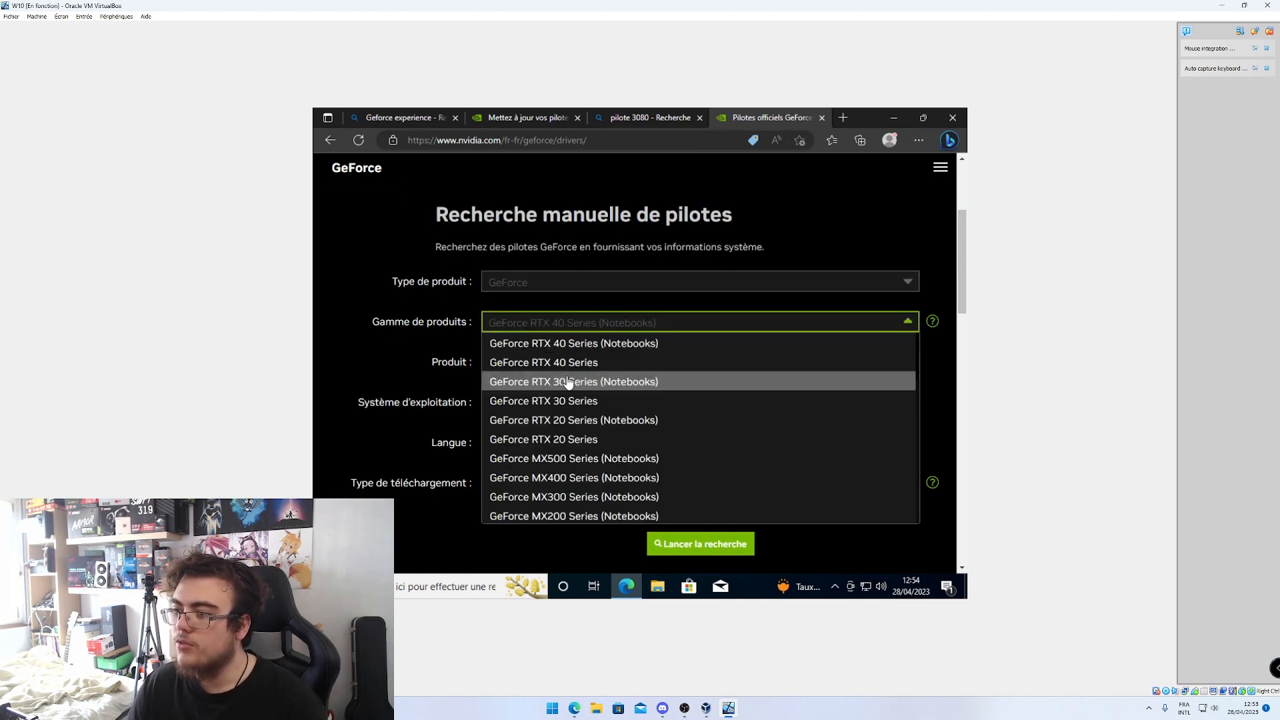
click(586, 398)
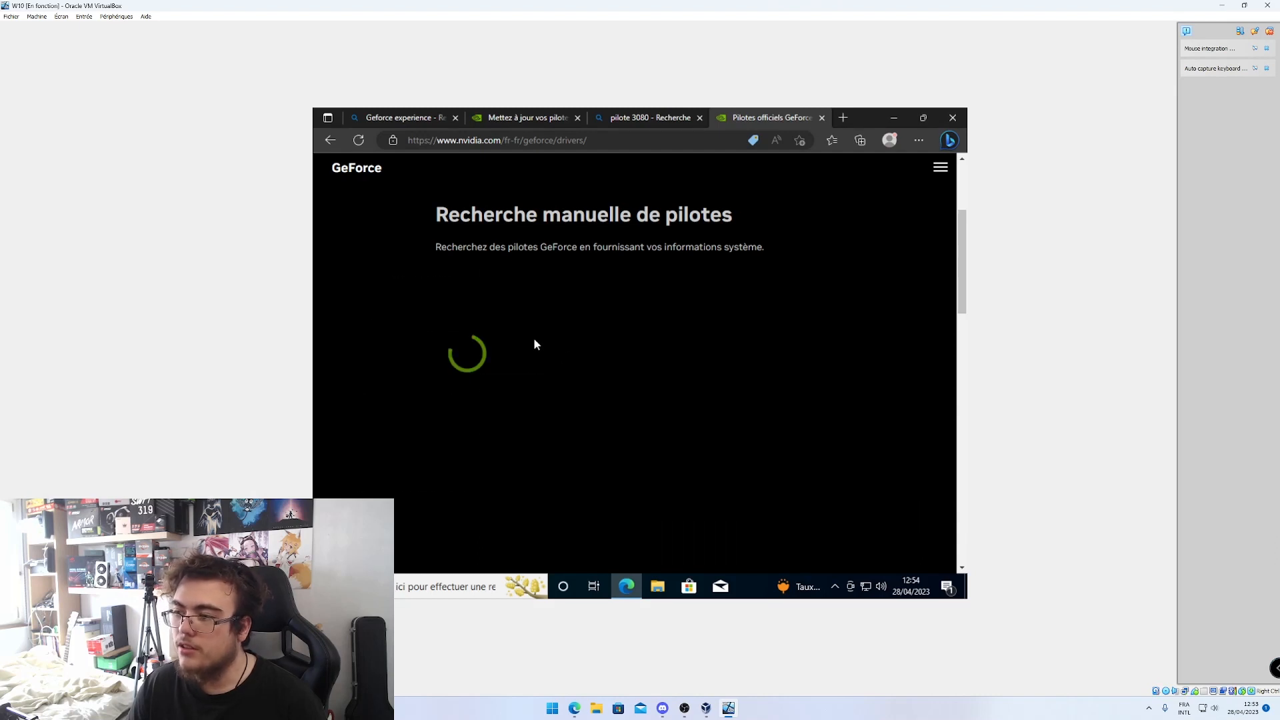
click(570, 363)
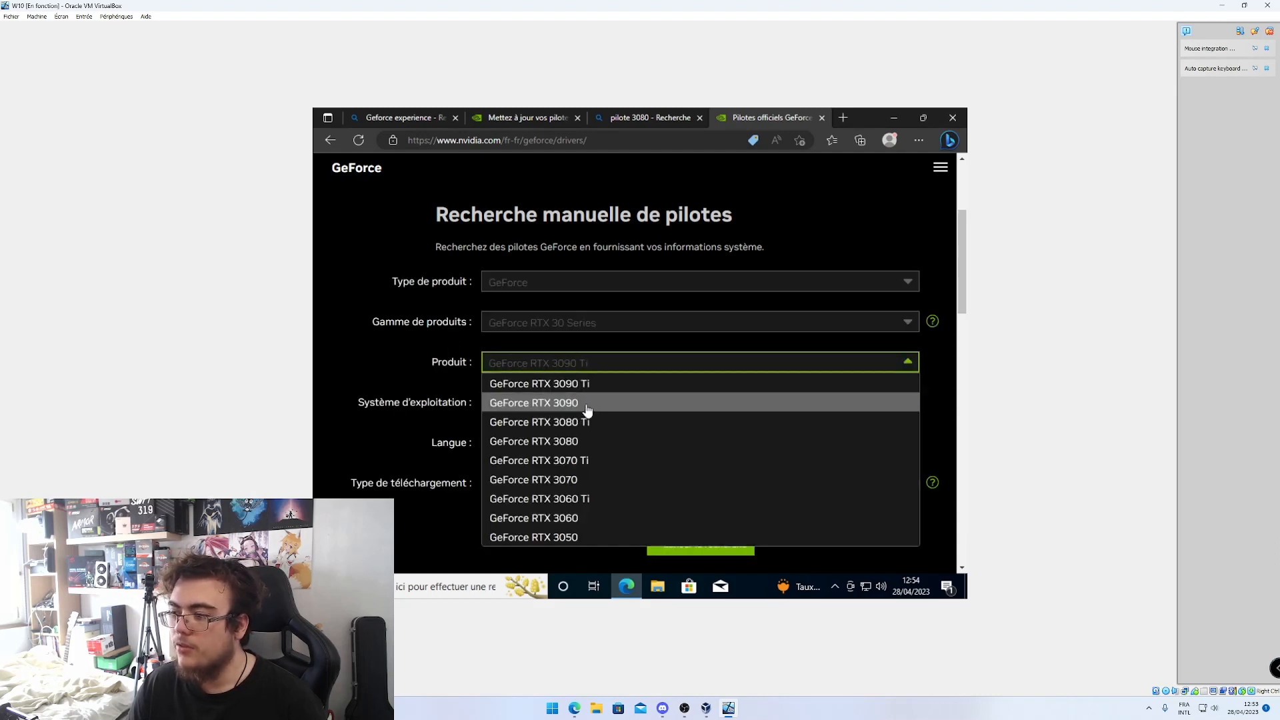
click(587, 442)
Run the RTX 3080 driver search for Windows 10 64-bit and request the download of GeForce Game Ready driver 531.68 WHQL
scroll(444, 340, down, 1)
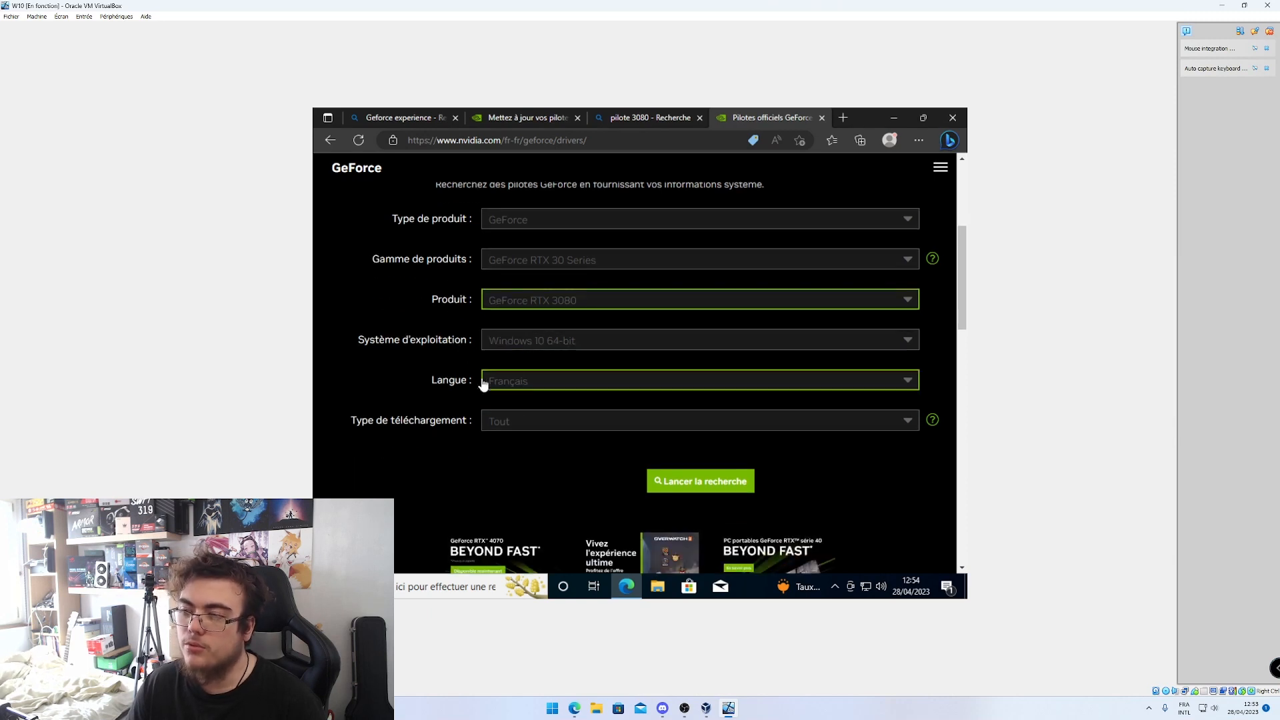
click(518, 424)
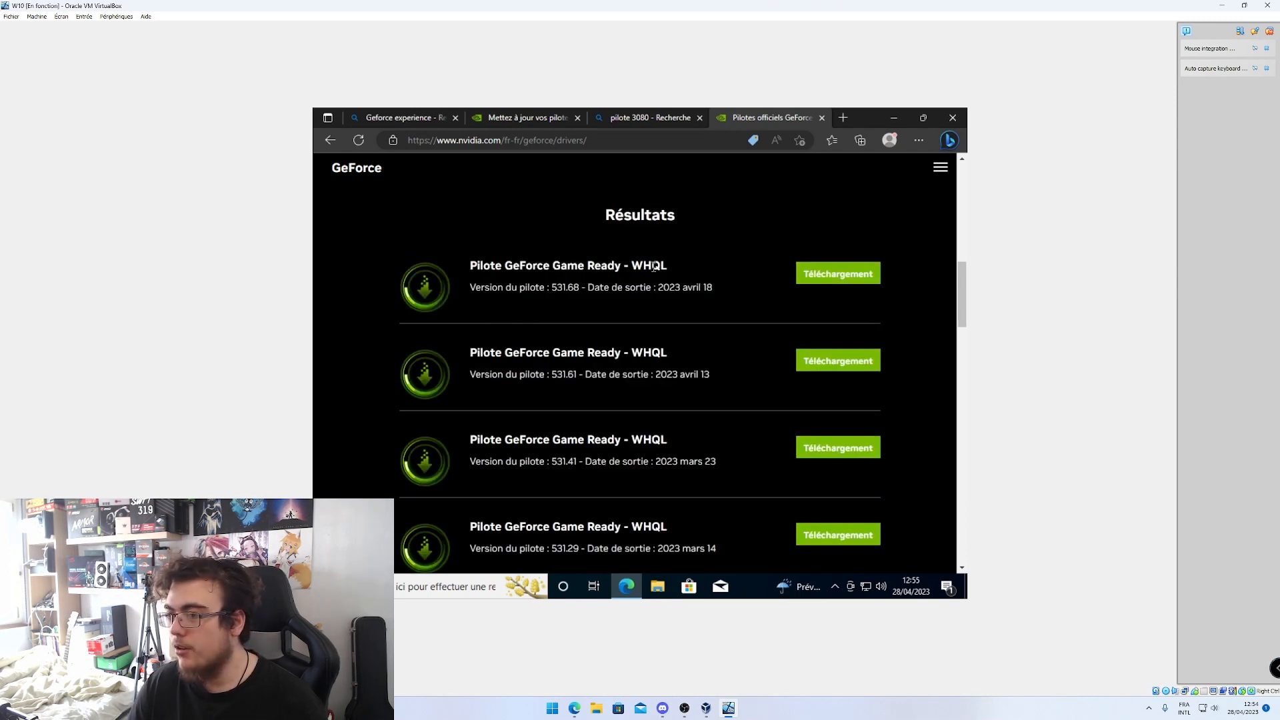
scroll(559, 217, down, 1)
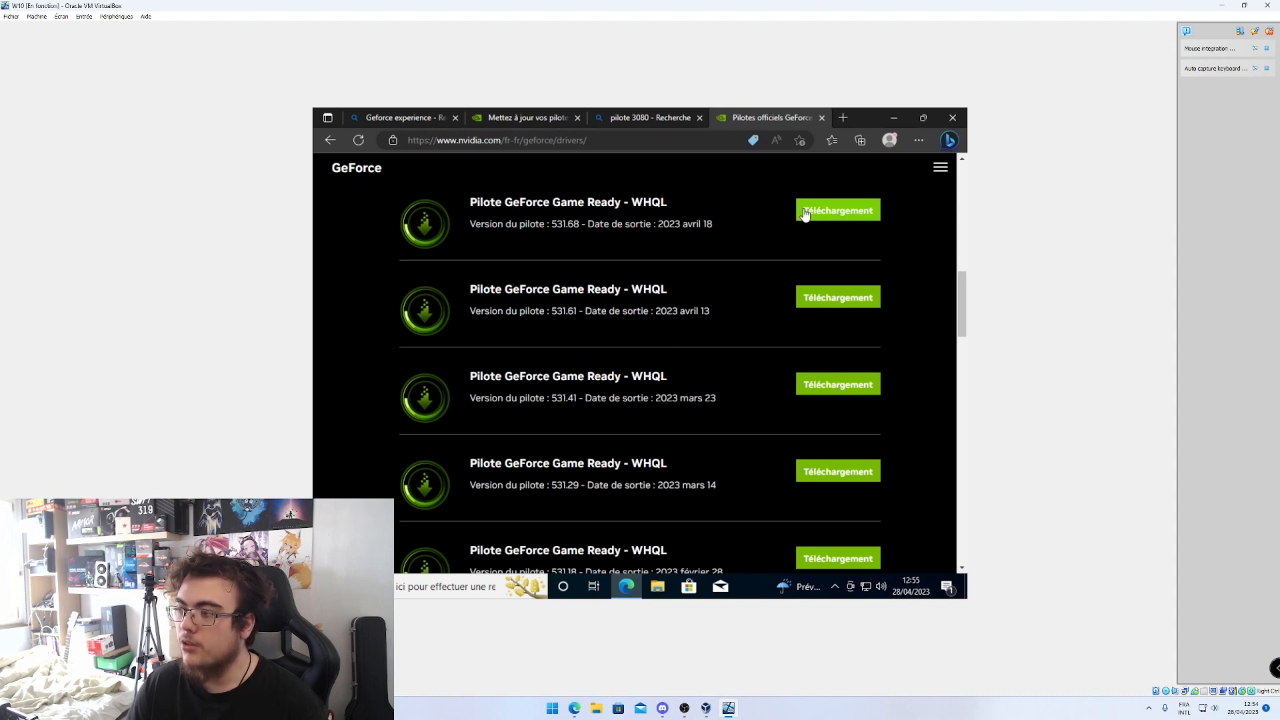
click(838, 214)
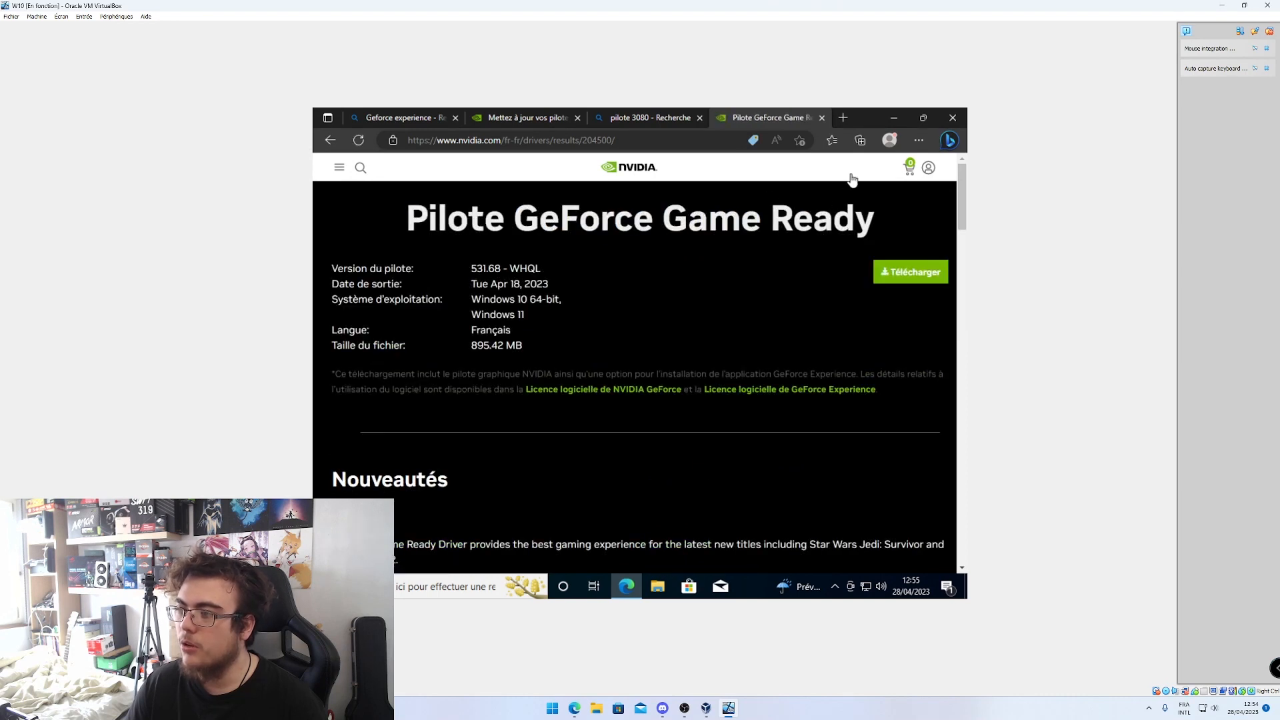
click(894, 284)
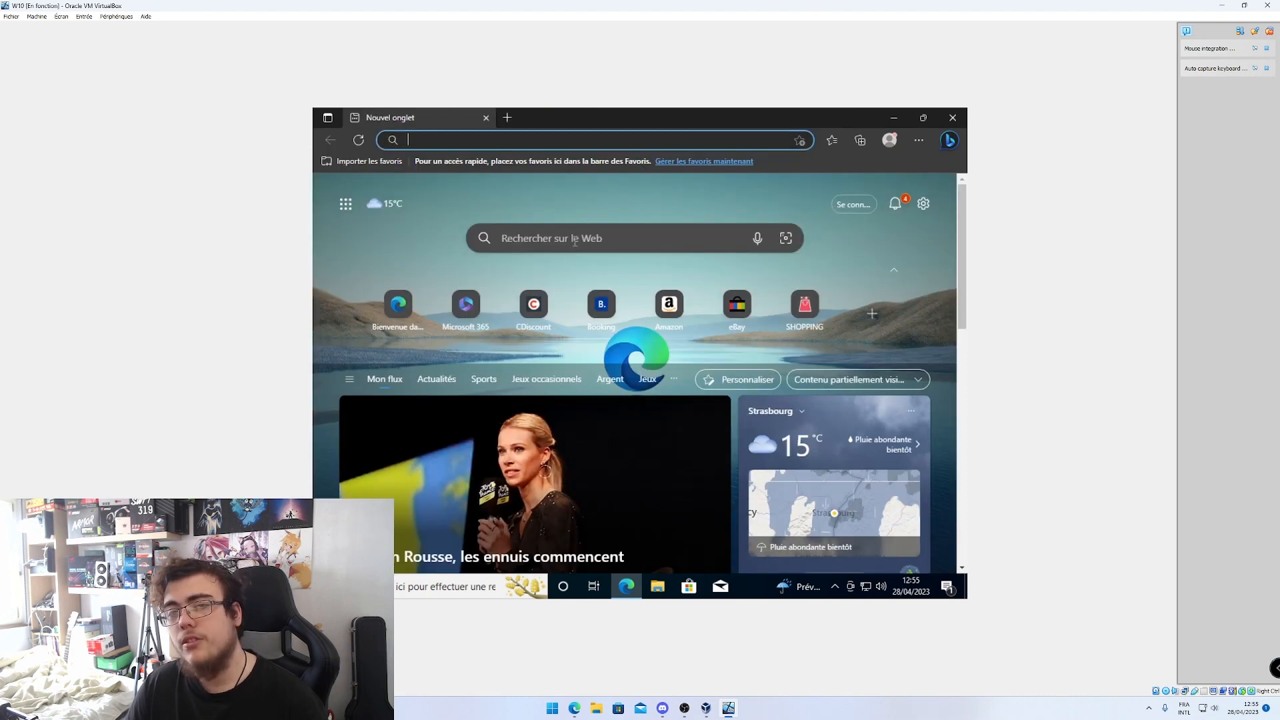
Search the web for "pilote 6700XT" and open AMD's Radeon RX 6700 XT Previous Drivers page
click(575, 241)
text(pilote)
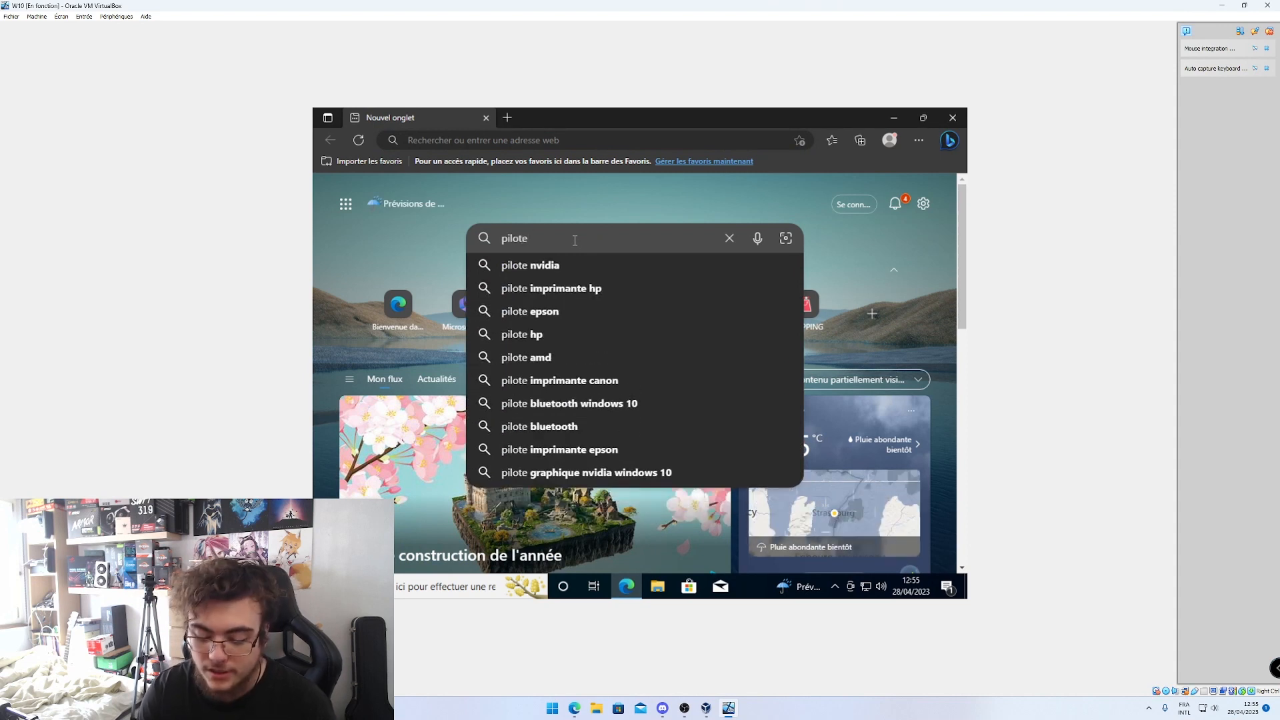
text( 6700XT)
key(Return)
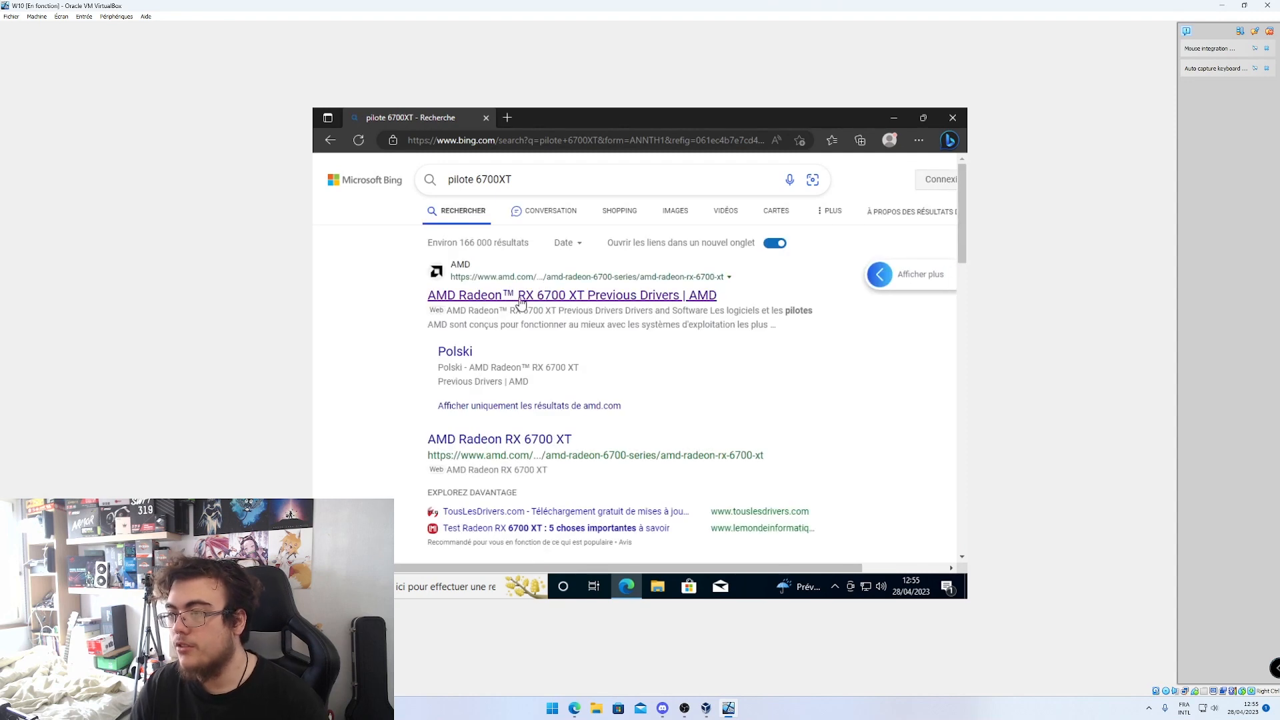
click(520, 302)
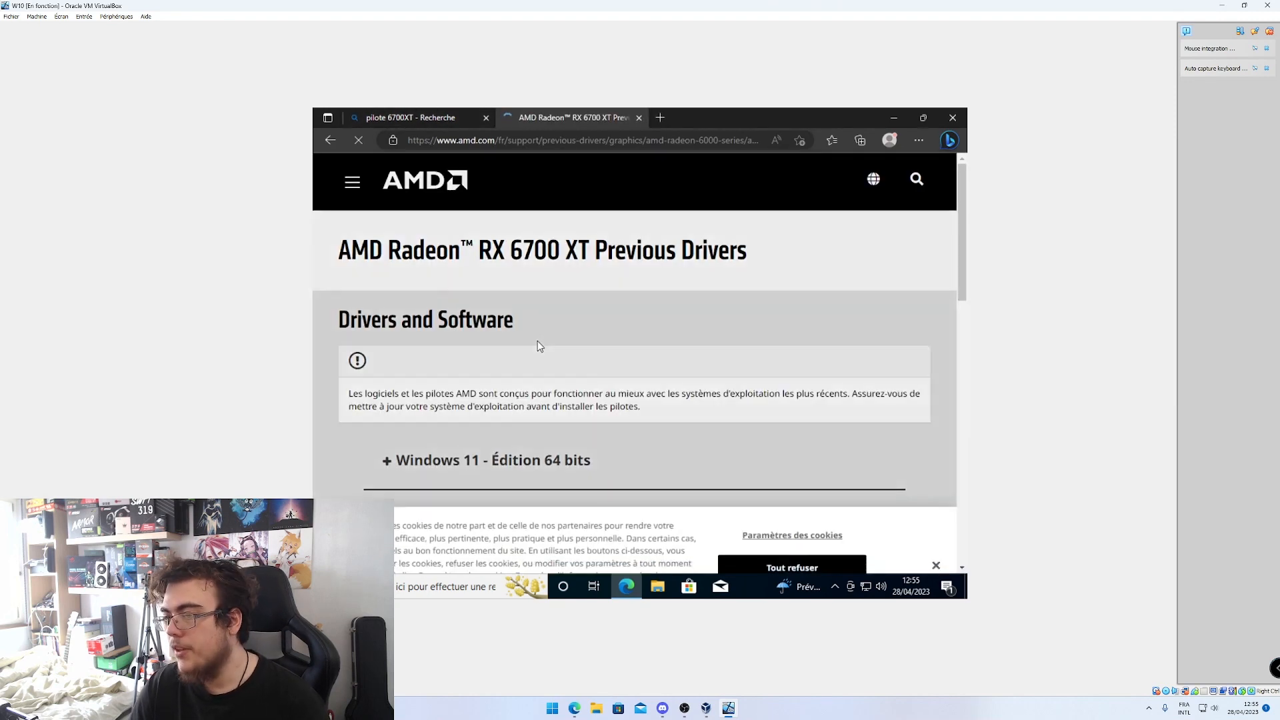
Dismiss the AMD cookie notice and expand the drivers for Windows 10 64-bit edition
scroll(539, 345, down, 2)
click(792, 514)
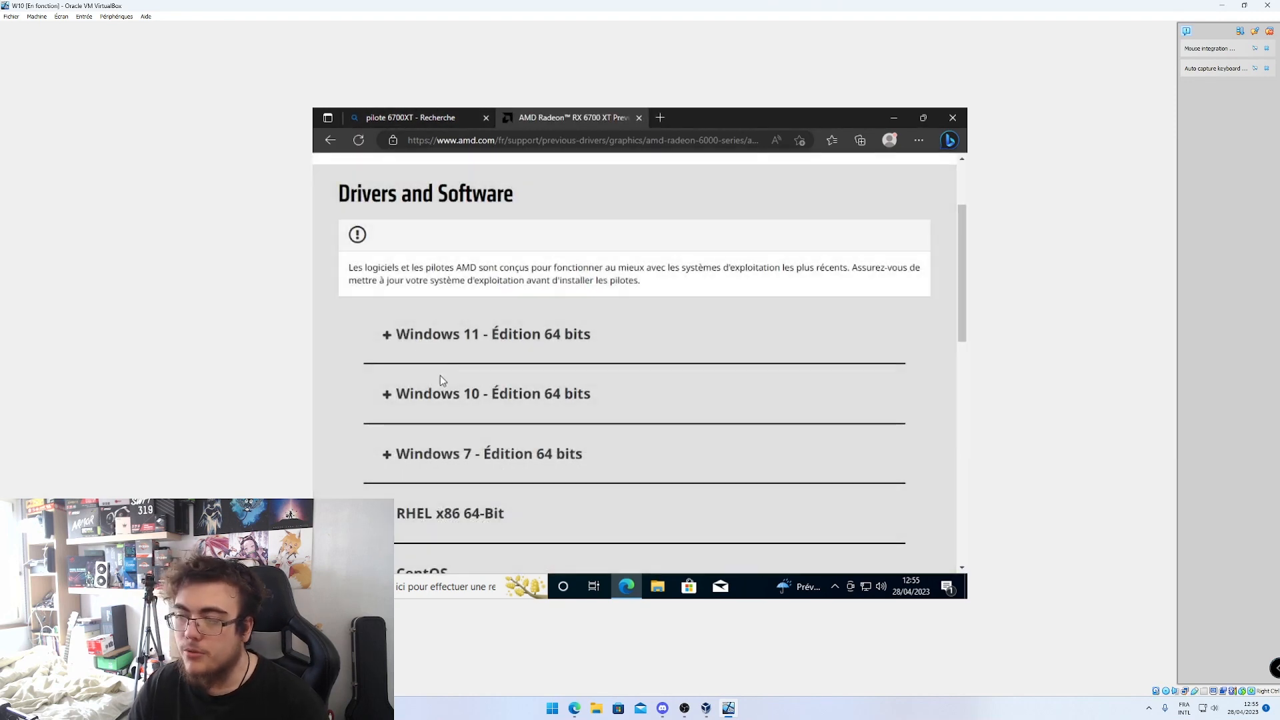
click(501, 401)
scroll(454, 409, down, 2)
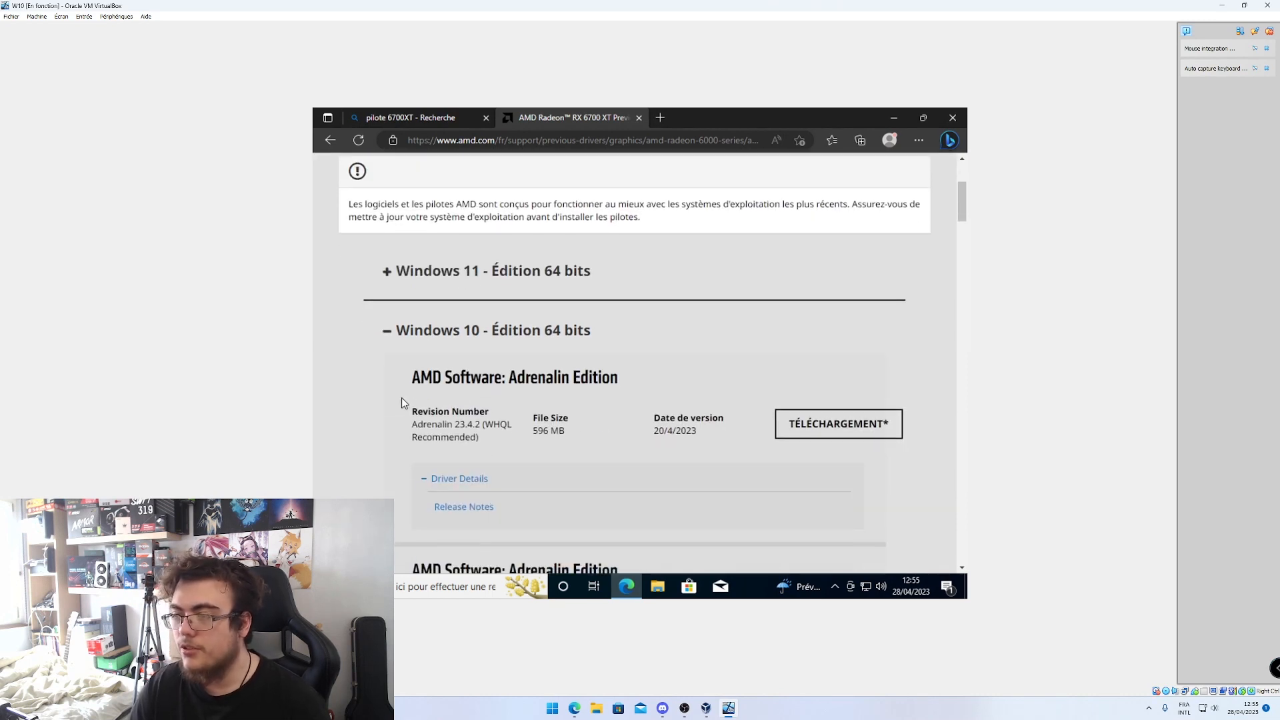
Start downloading AMD Software: Adrenalin Edition 23.4.2 for Windows 10 and cancel the download
drag(433, 314, 595, 315)
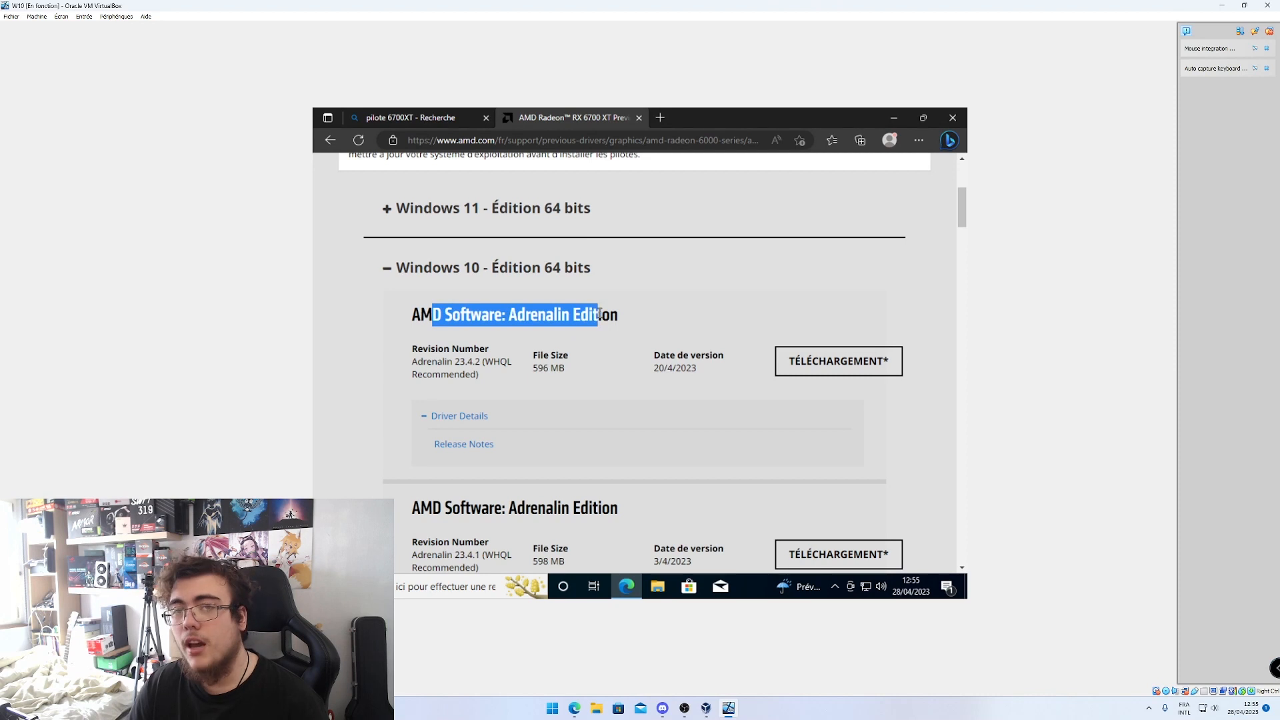
click(736, 336)
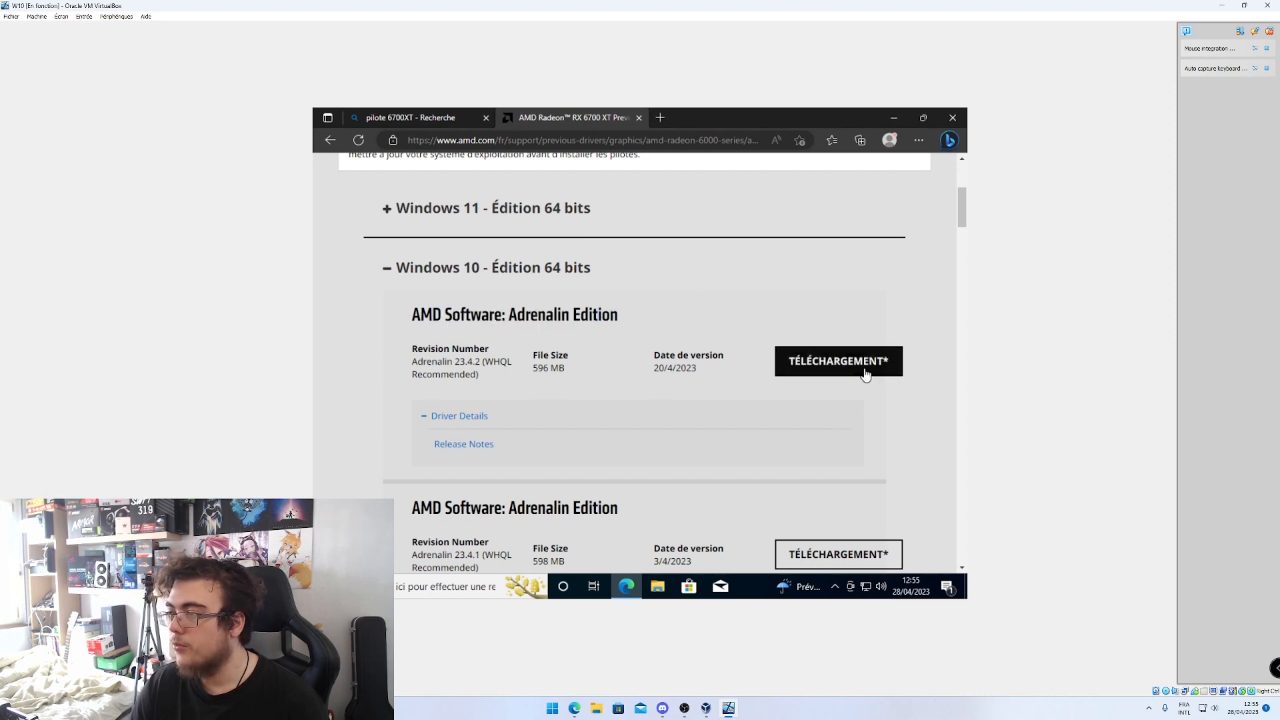
click(813, 366)
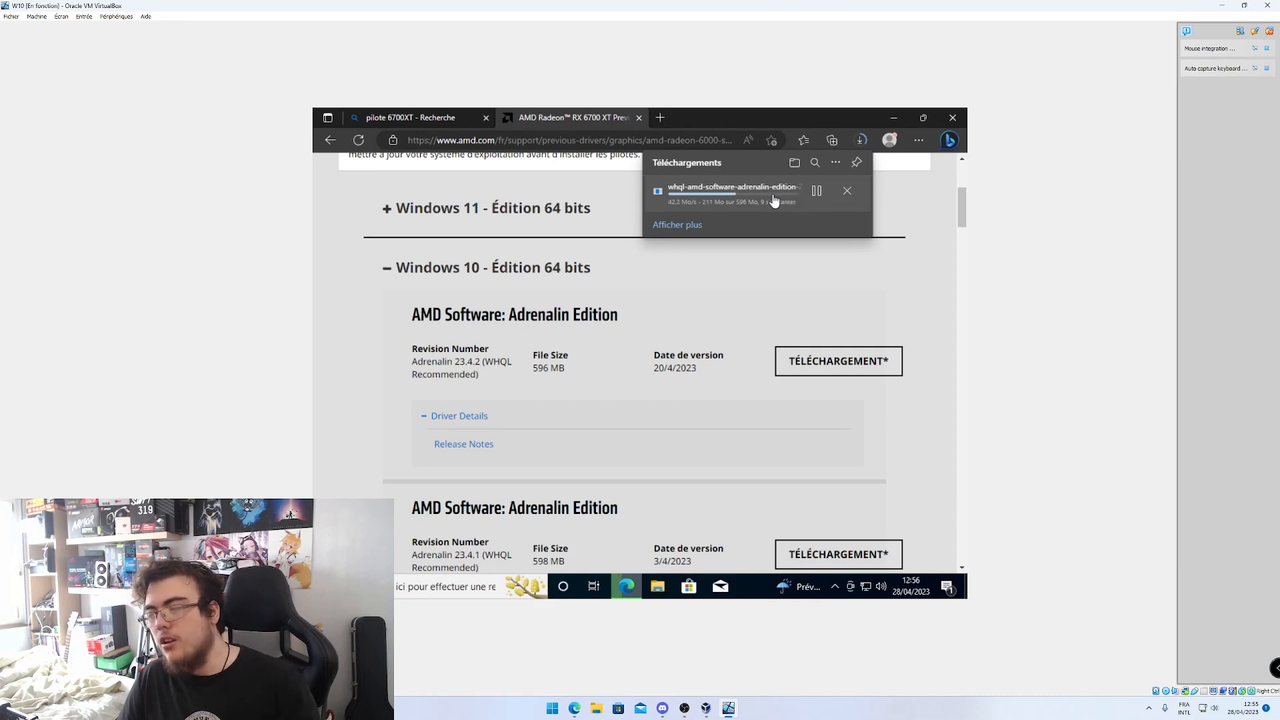
click(848, 190)
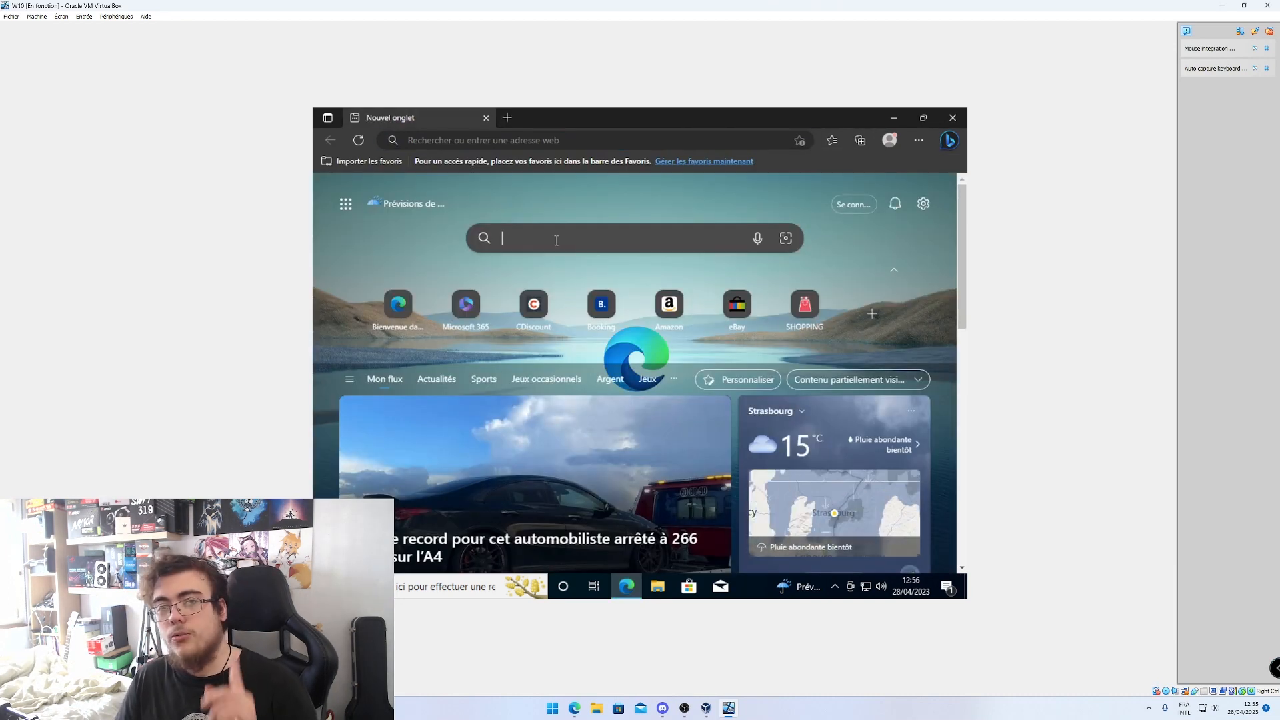
Search the web for "driver B550 Xe" and open the Asus ROG STRIX B550-XE GAMING WIFI product page
click(556, 240)
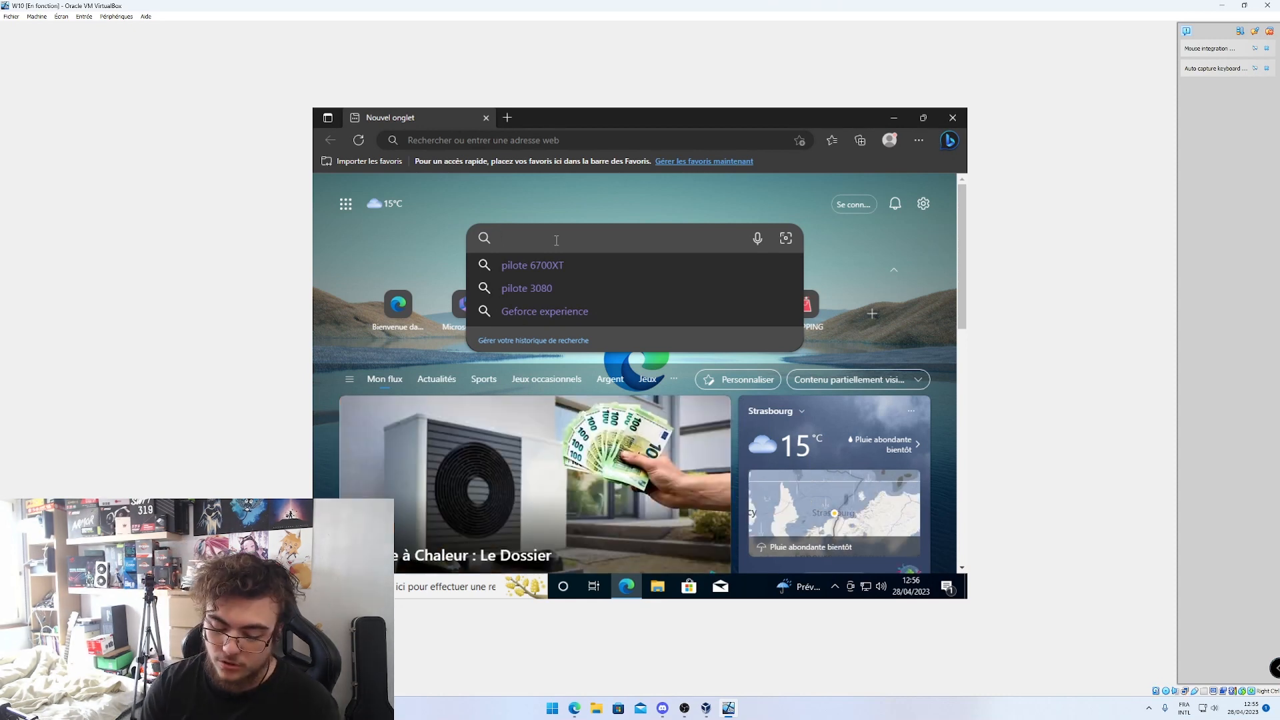
text(driver )
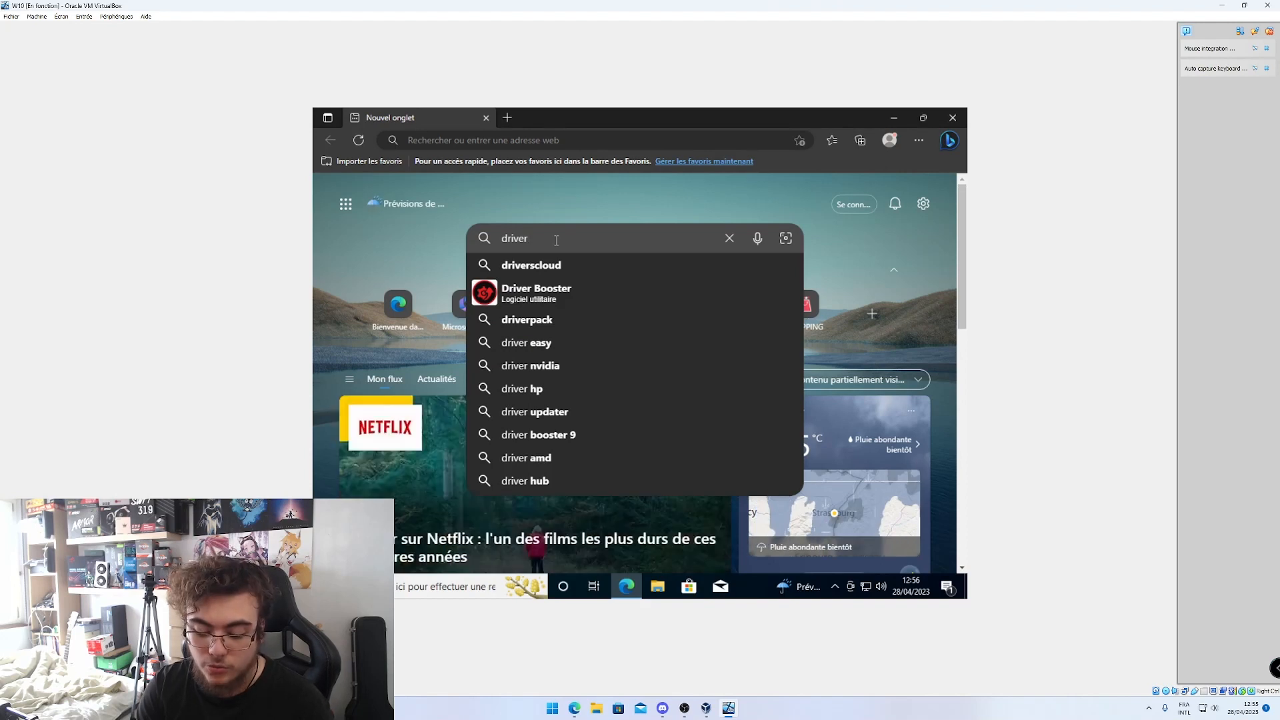
text(b550)
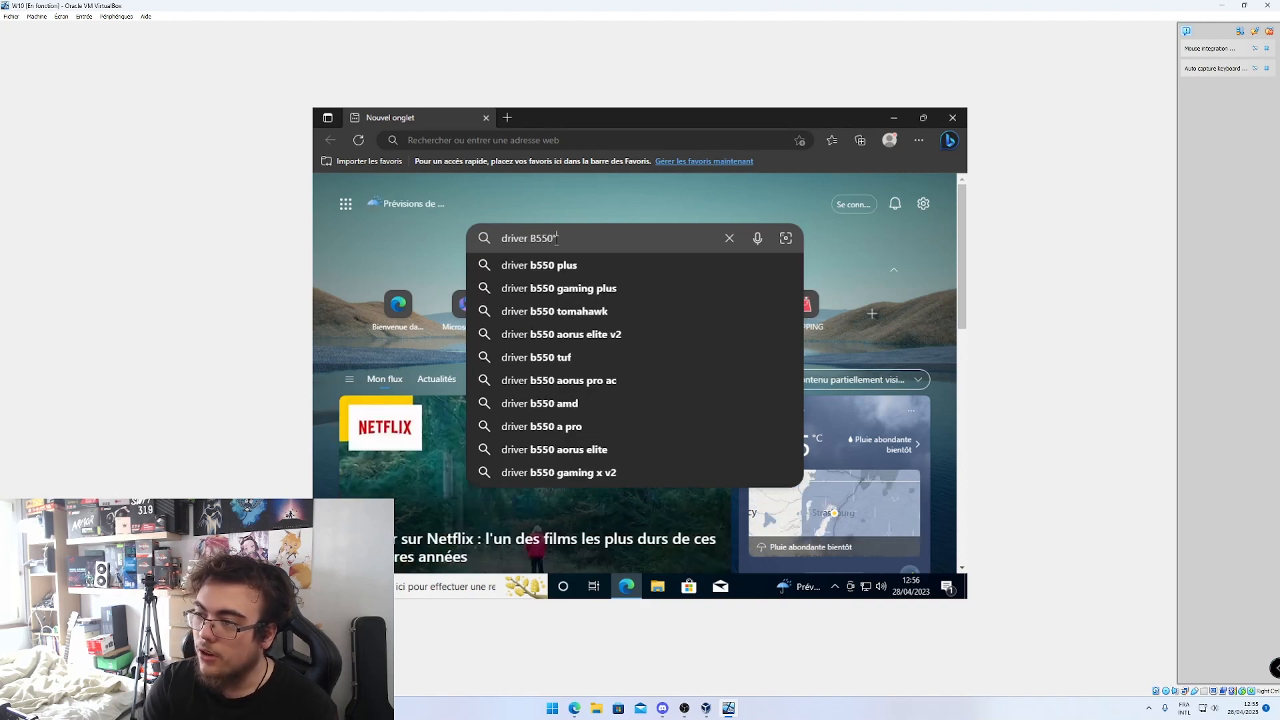
text( Xe)
key(Return)
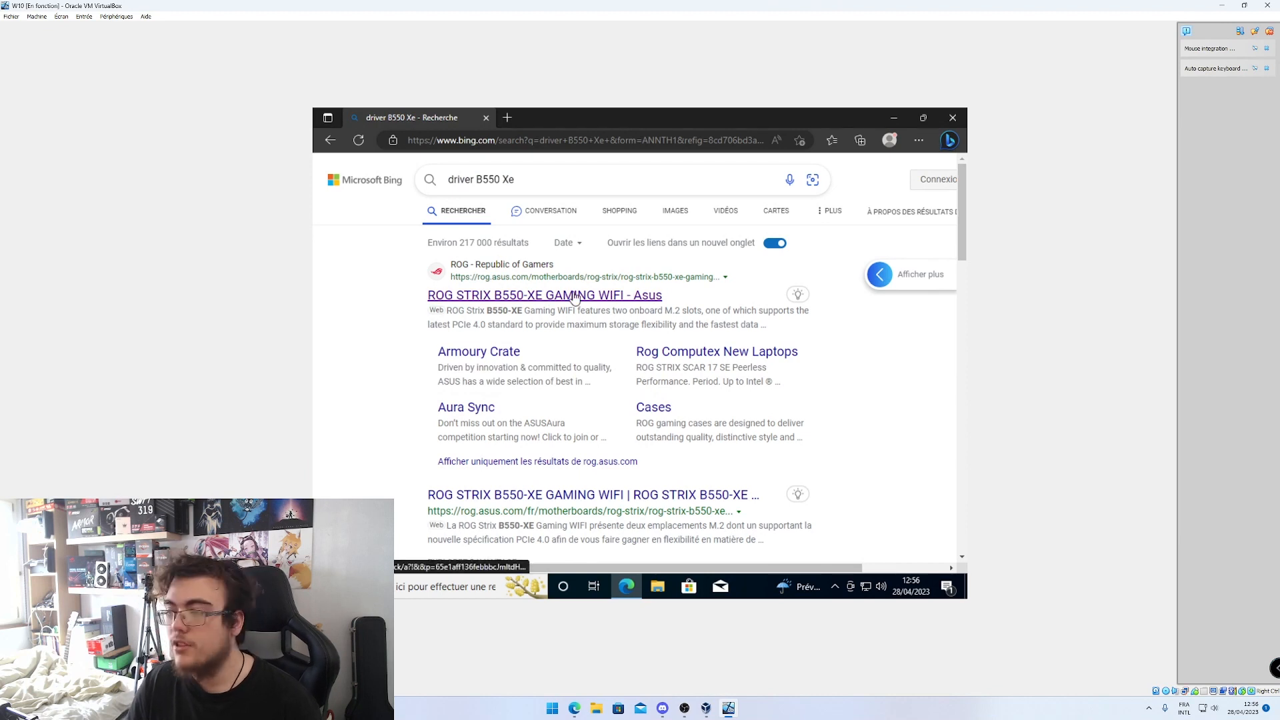
click(527, 297)
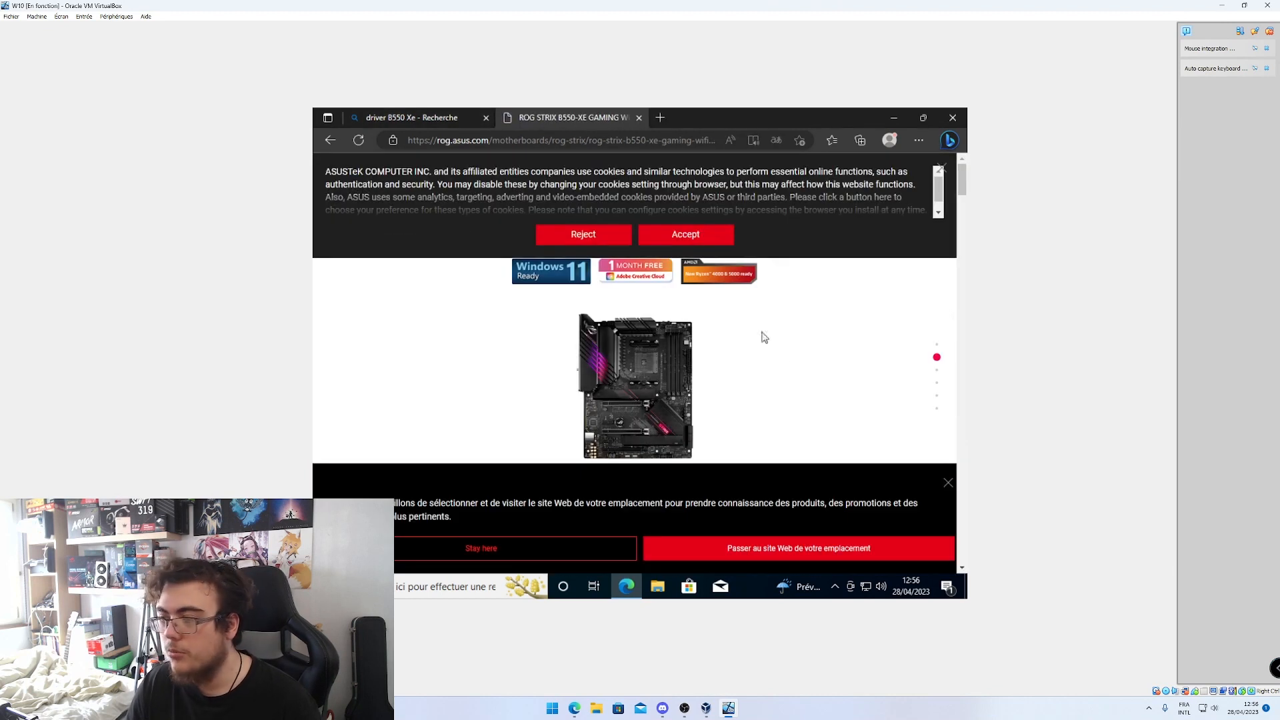
Dismiss the site notices and open the Support page of the ROG STRIX B550-XE GAMING WIFI
scroll(764, 334, down, 3)
click(787, 542)
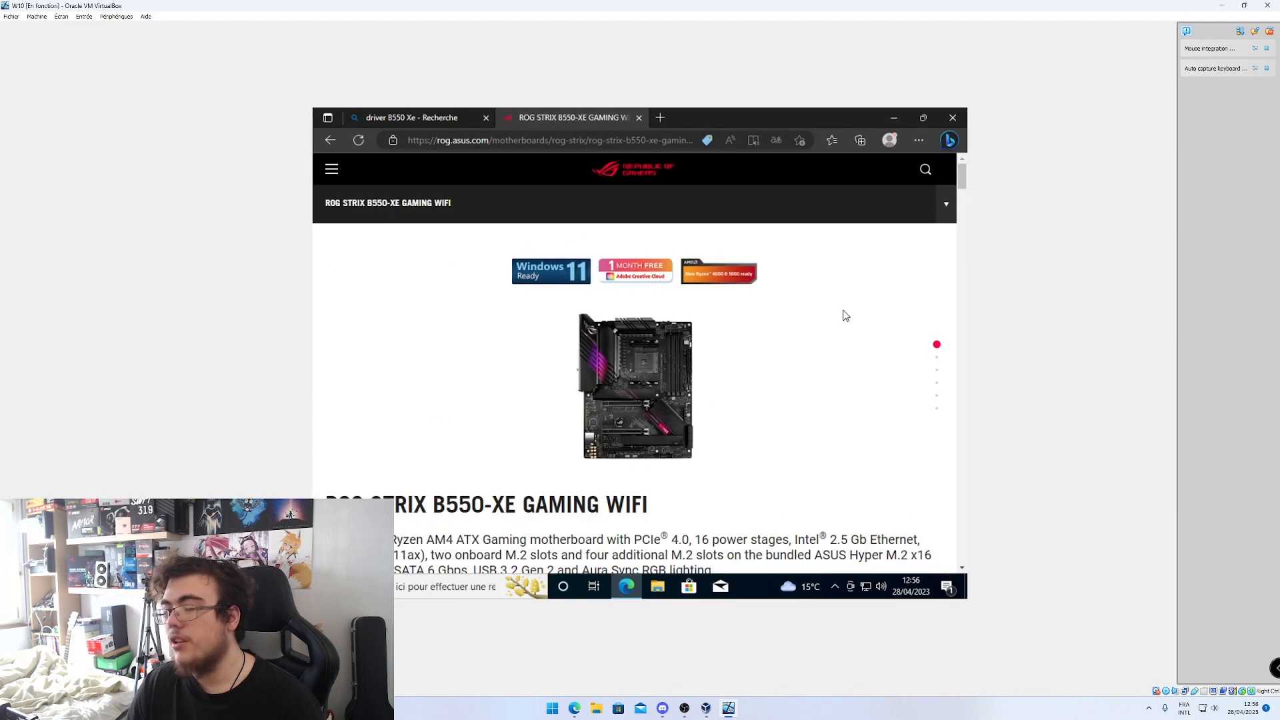
click(948, 206)
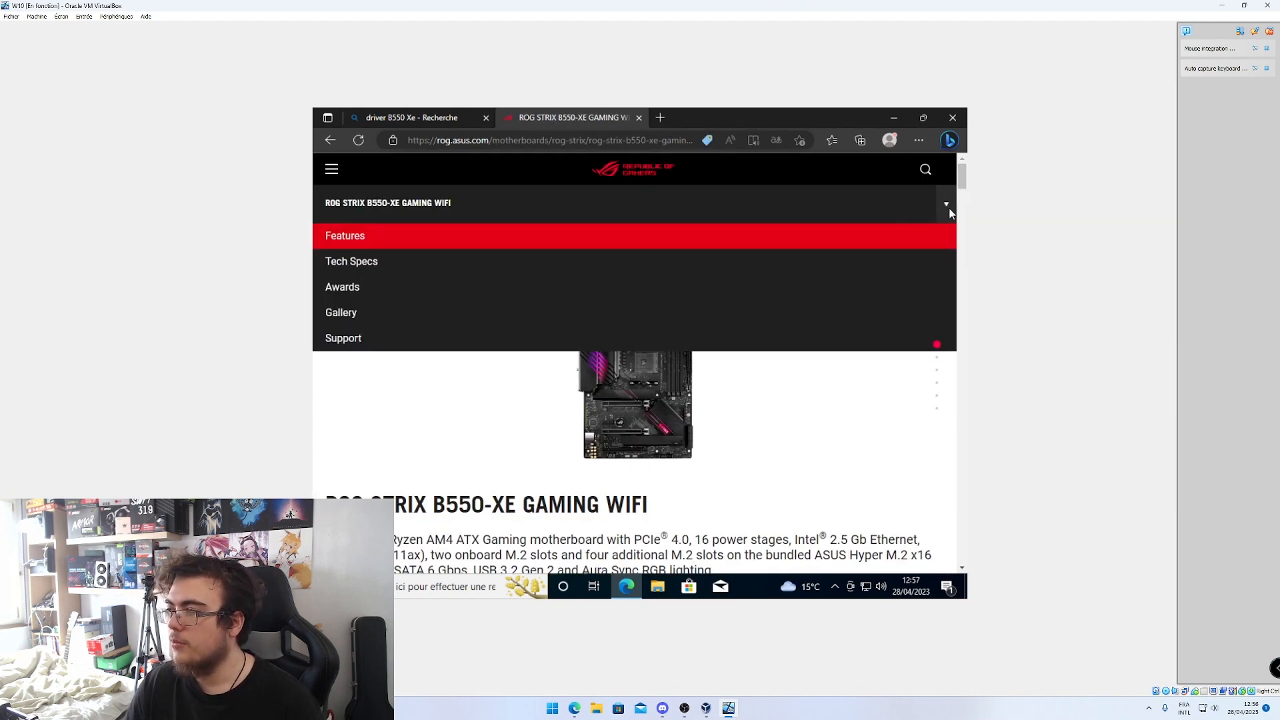
click(948, 208)
click(948, 205)
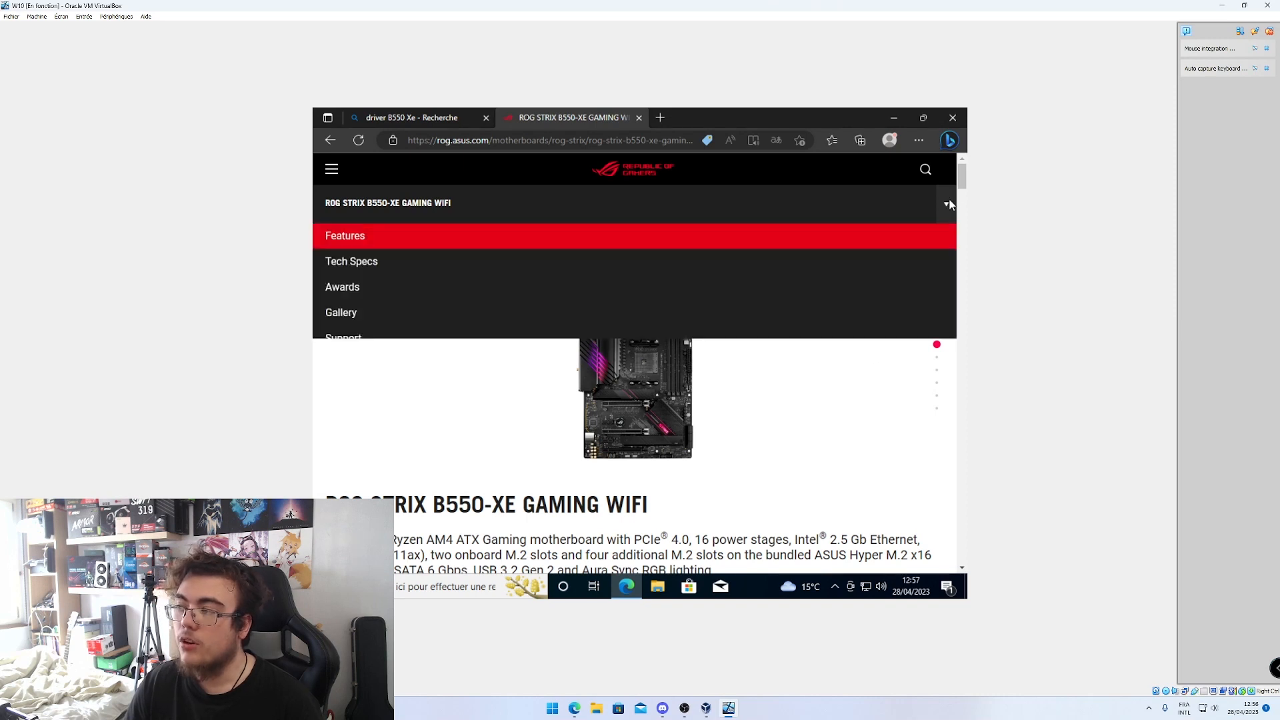
click(344, 339)
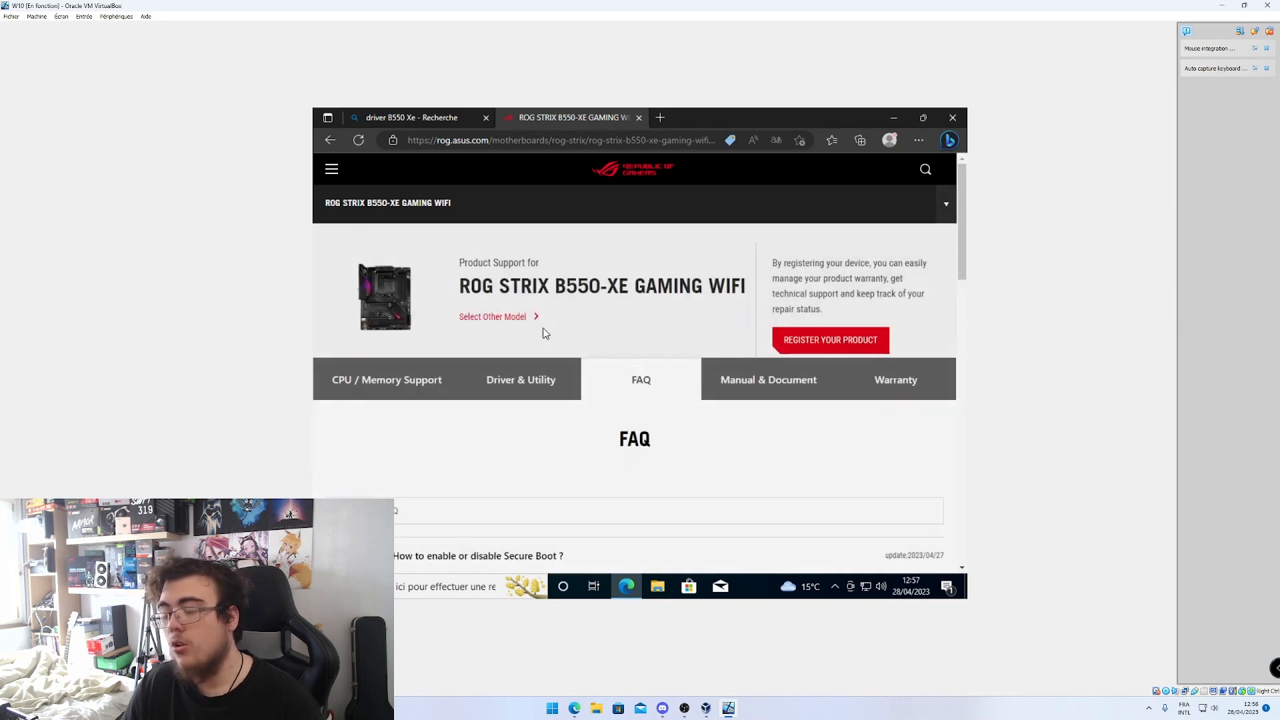
Open the motherboard's Driver & Utility section and select Windows 10 64-bit as the operating system
scroll(542, 331, down, 2)
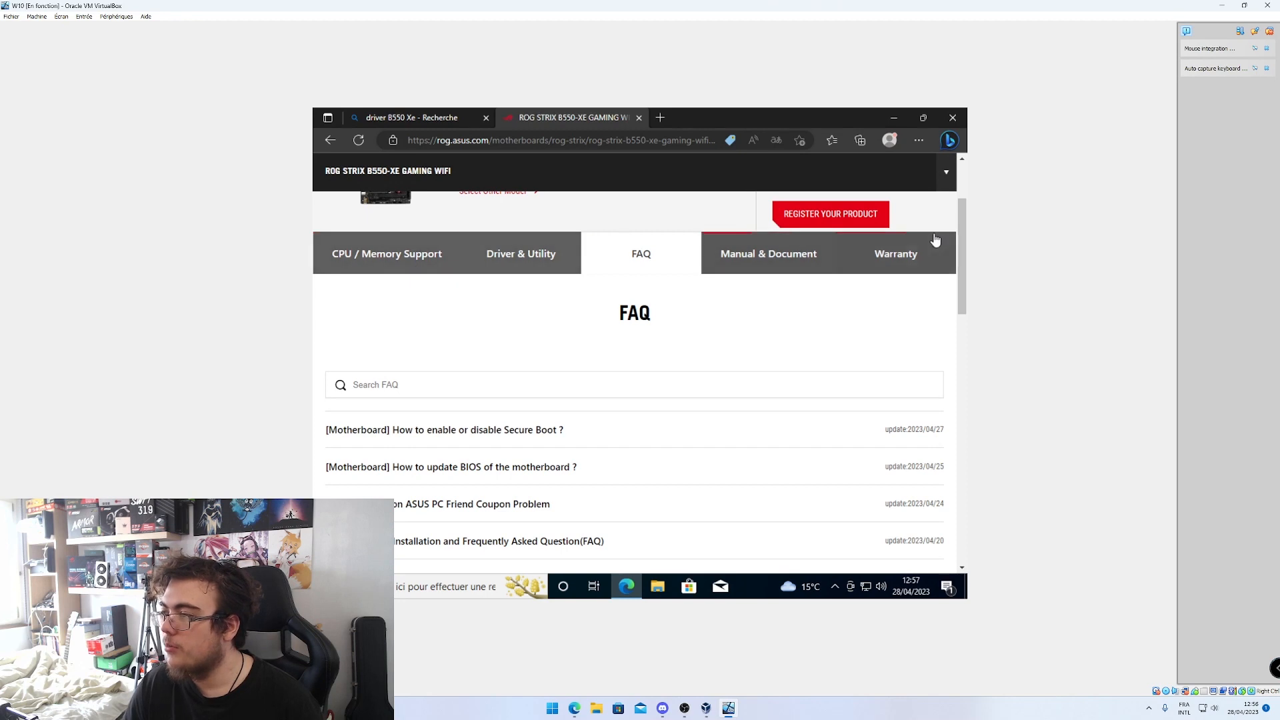
scroll(633, 326, up, 1)
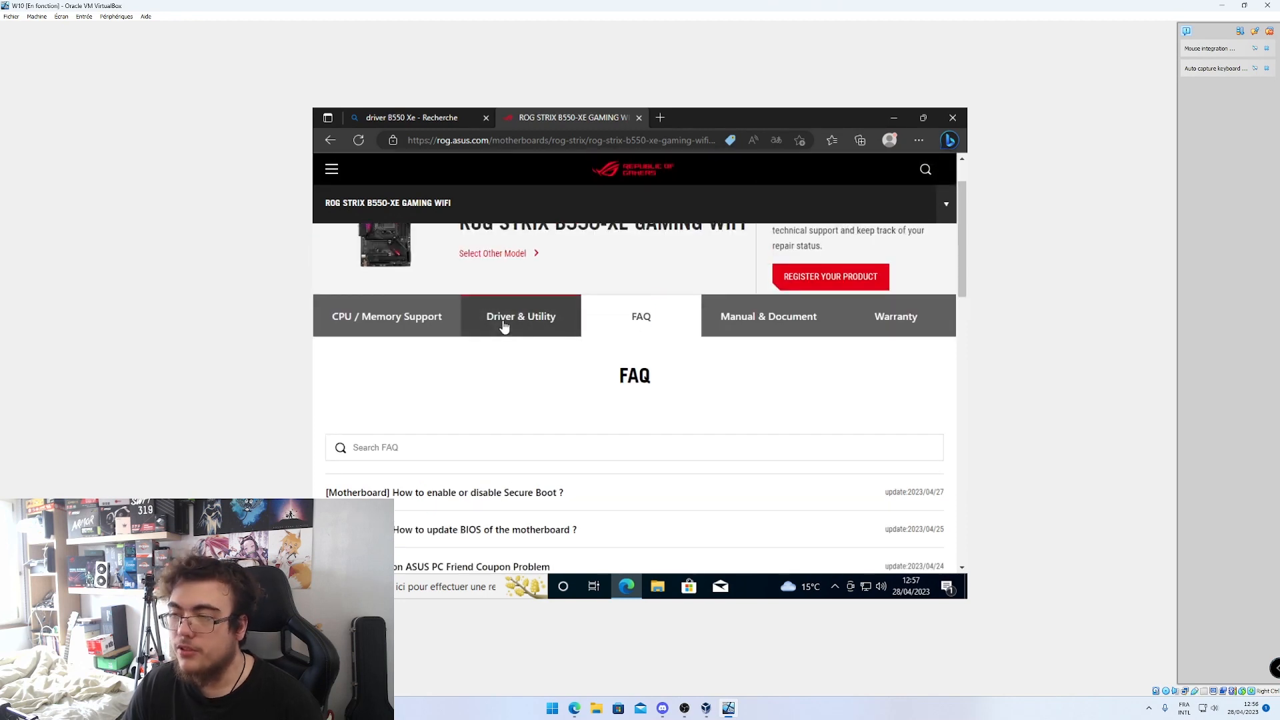
click(527, 320)
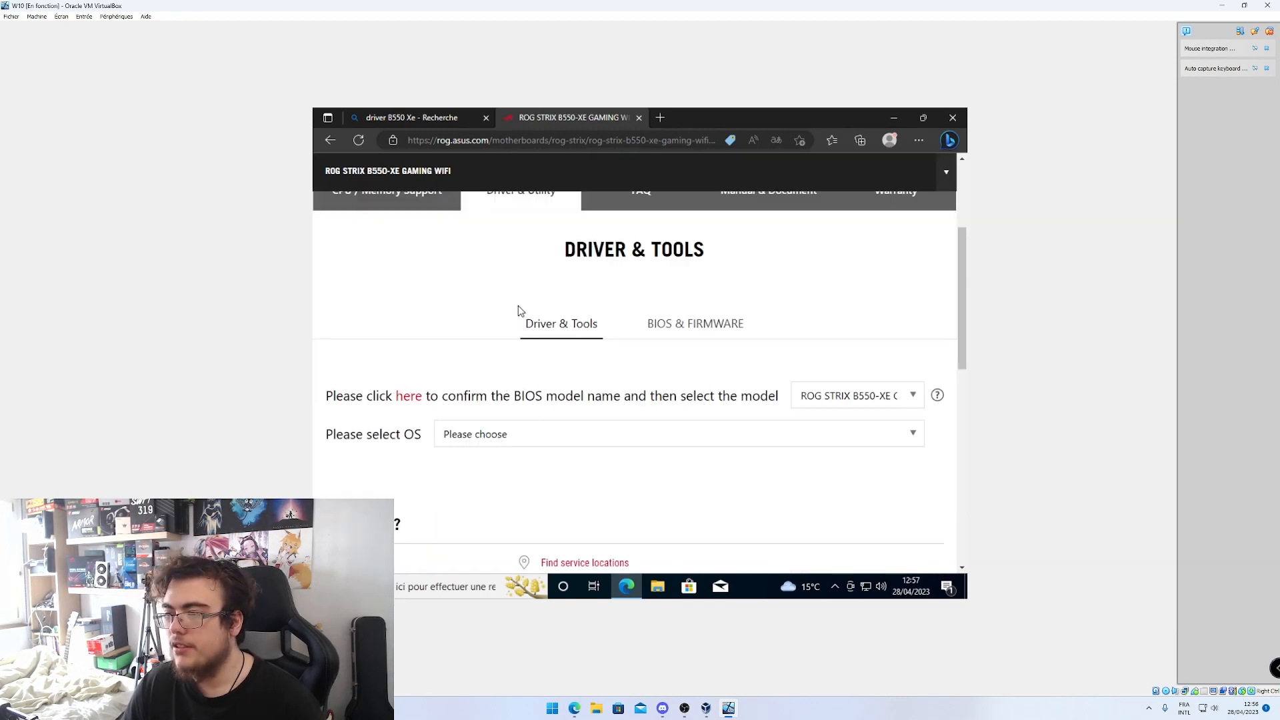
scroll(460, 356, down, 1)
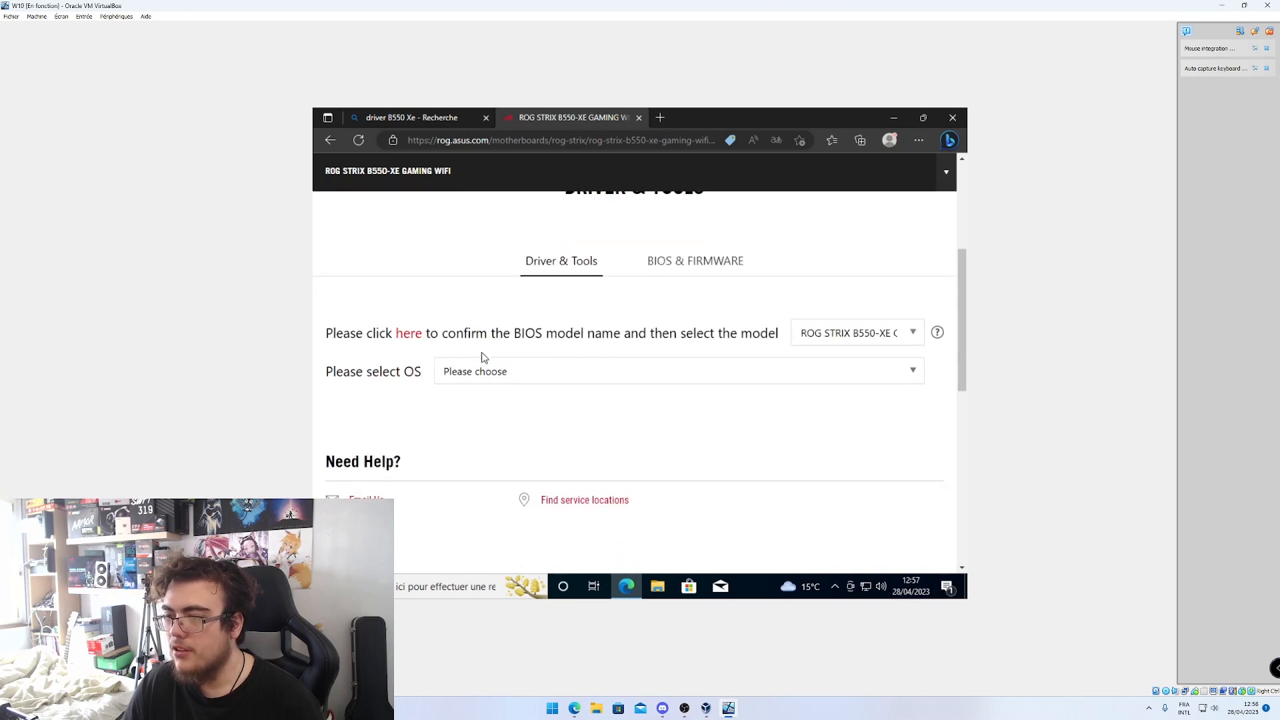
click(487, 371)
click(509, 423)
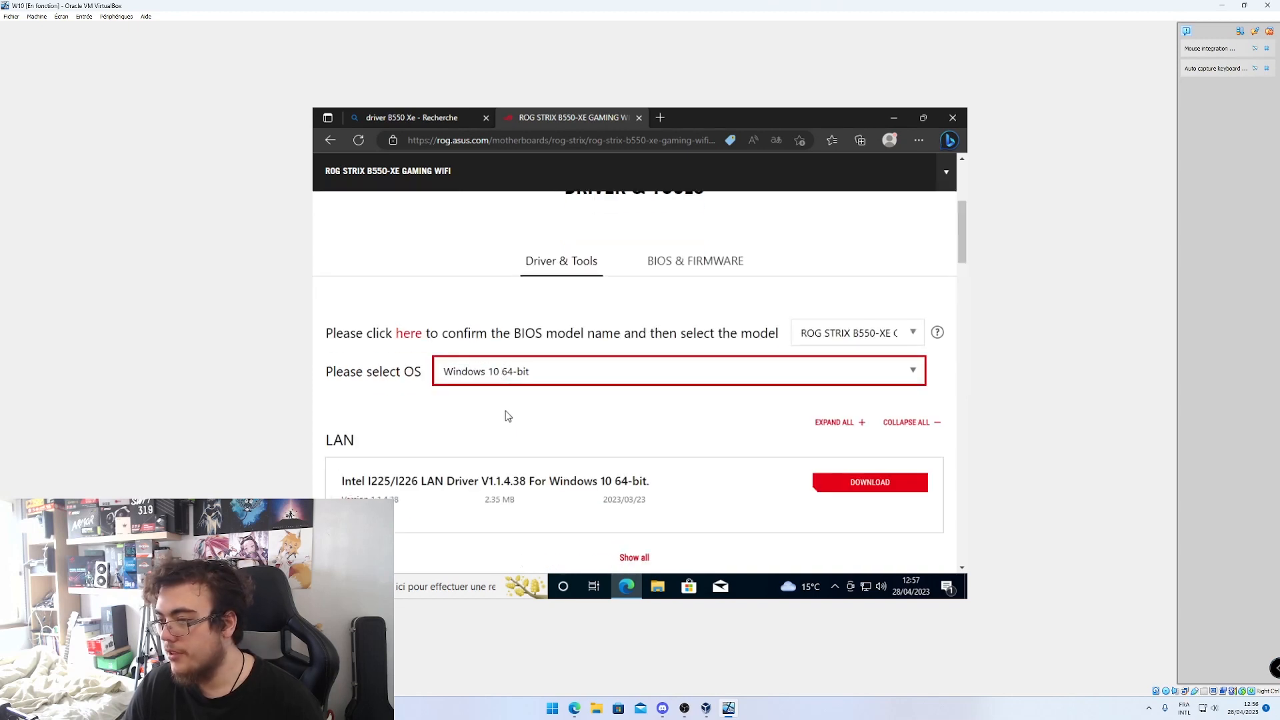
Examine the motherboard's LAN, Wireless, Chipset, Audio, VGA and Bluetooth driver listings for Windows 10
scroll(567, 387, down, 2)
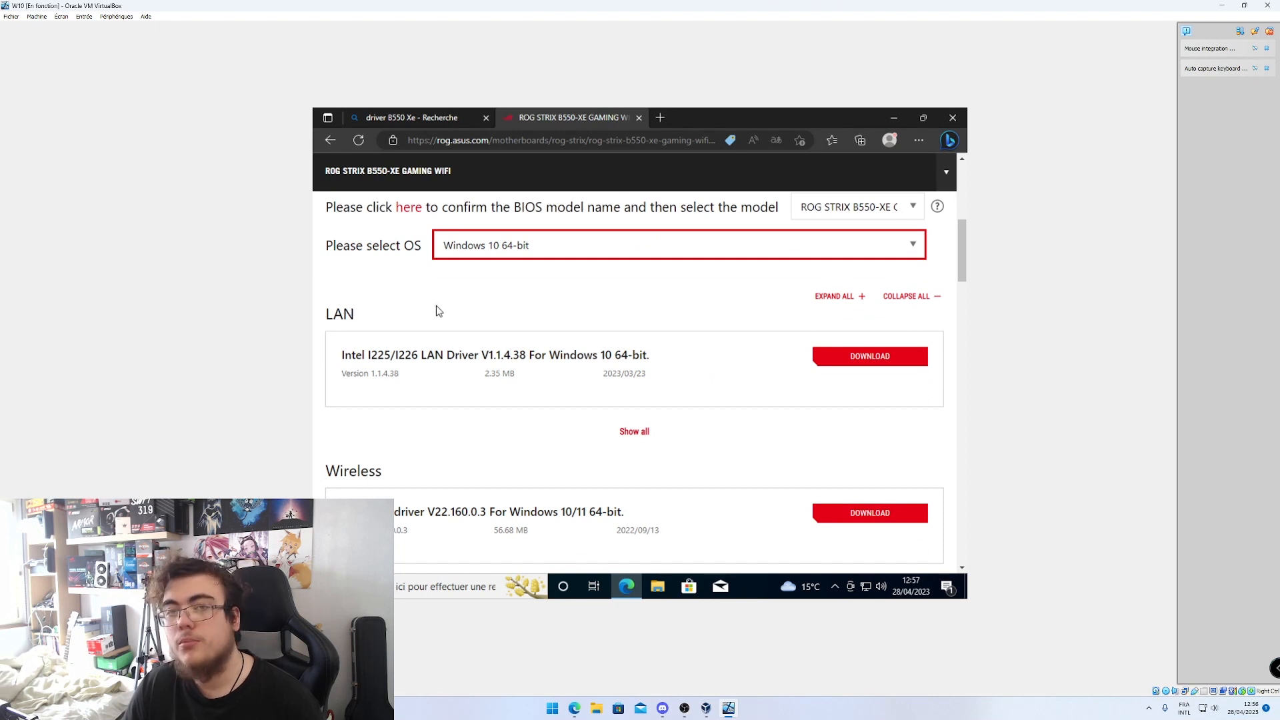
scroll(437, 311, down, 4)
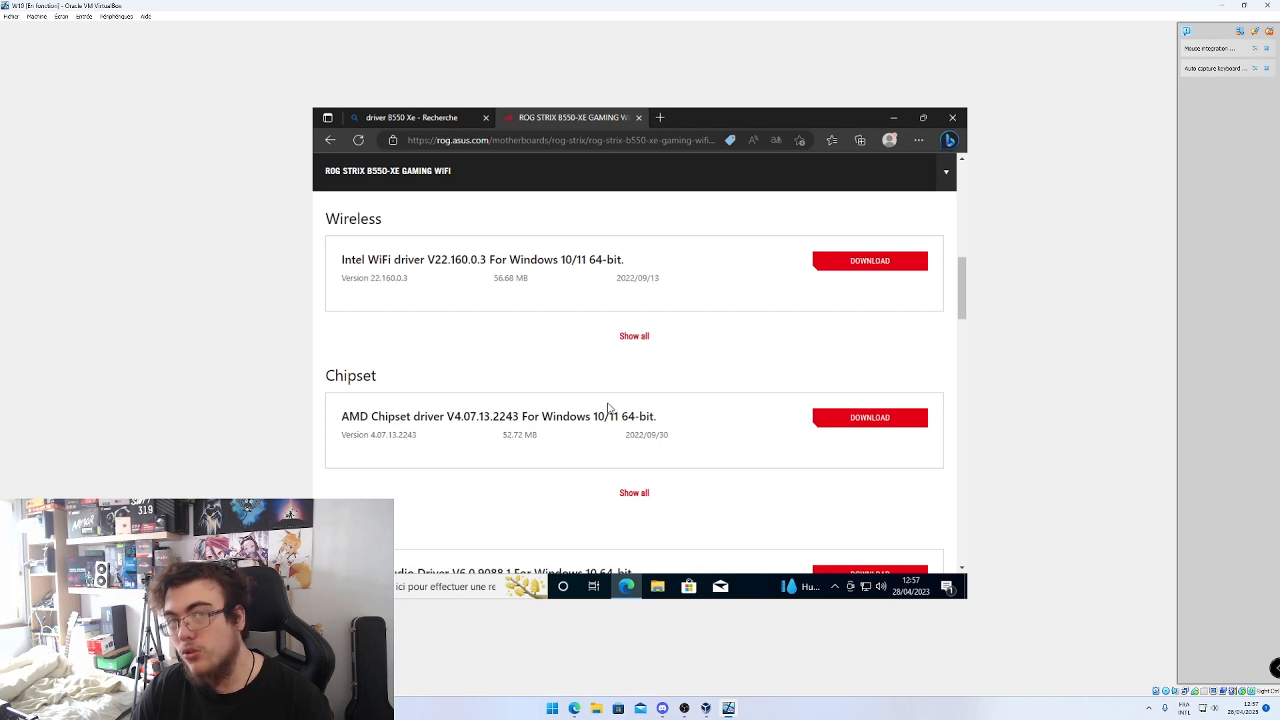
scroll(403, 374, down, 2)
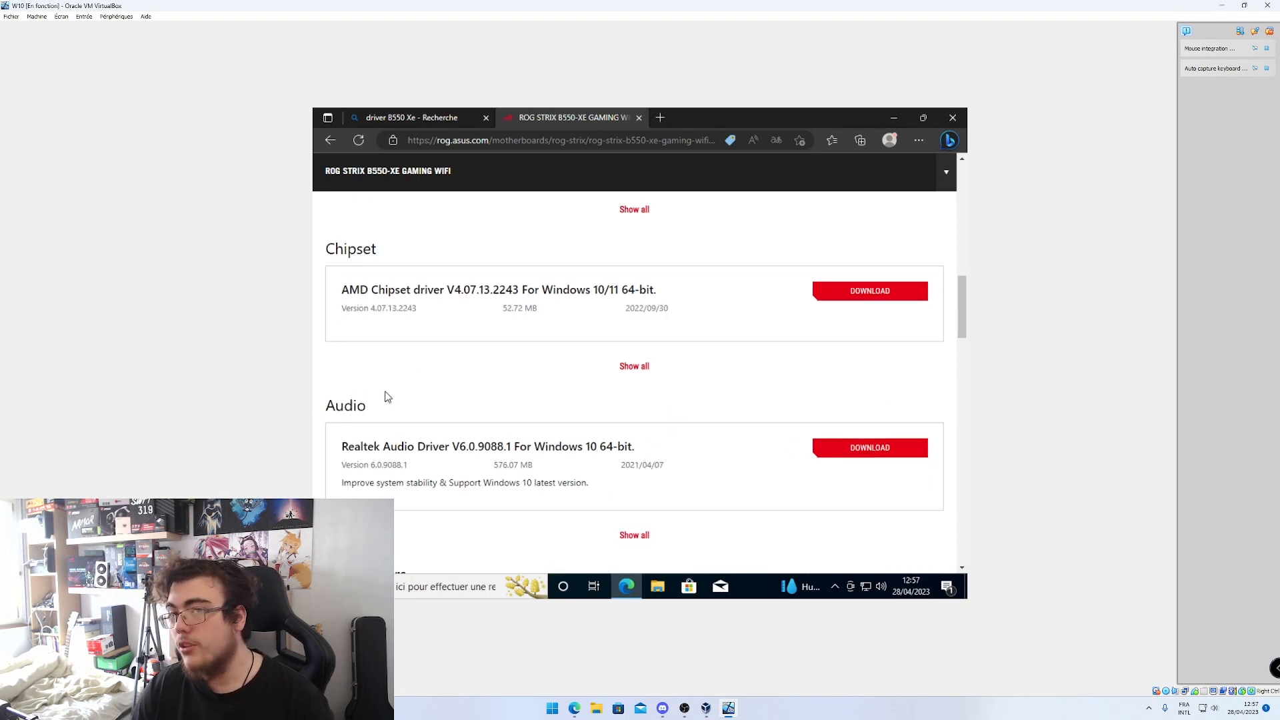
scroll(387, 397, down, 3)
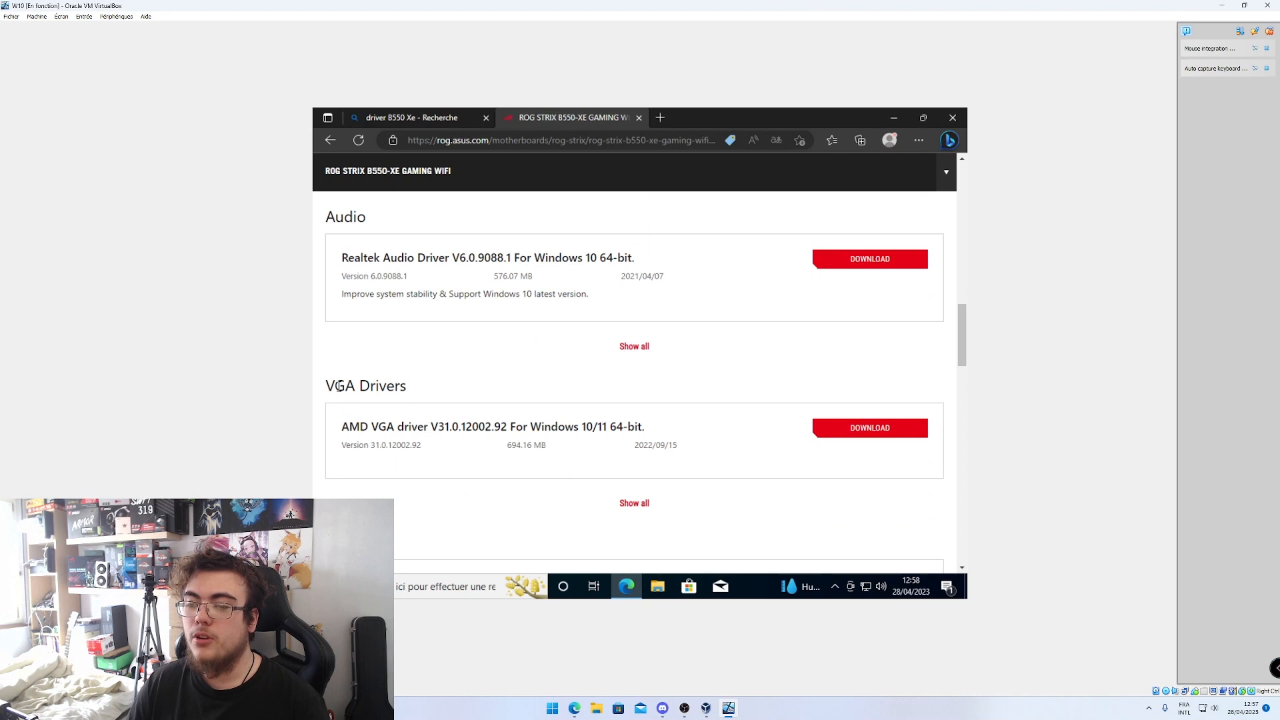
scroll(340, 386, down, 1)
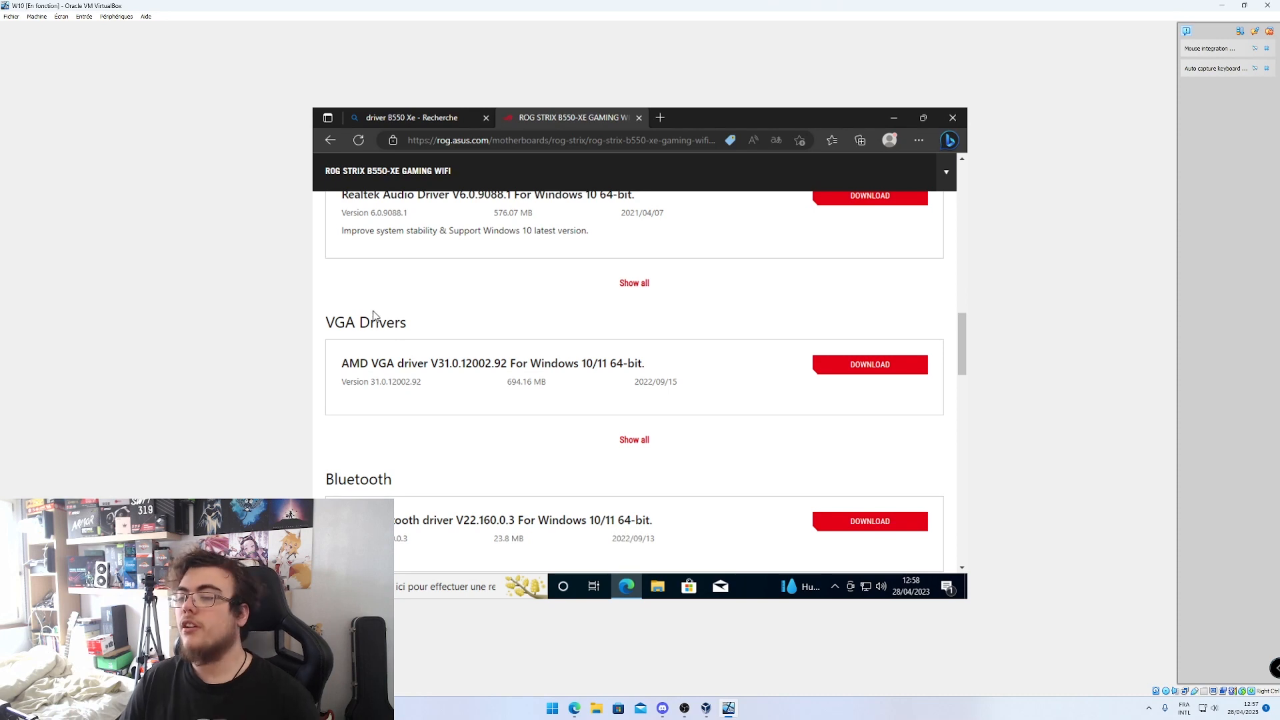
scroll(414, 360, down, 1)
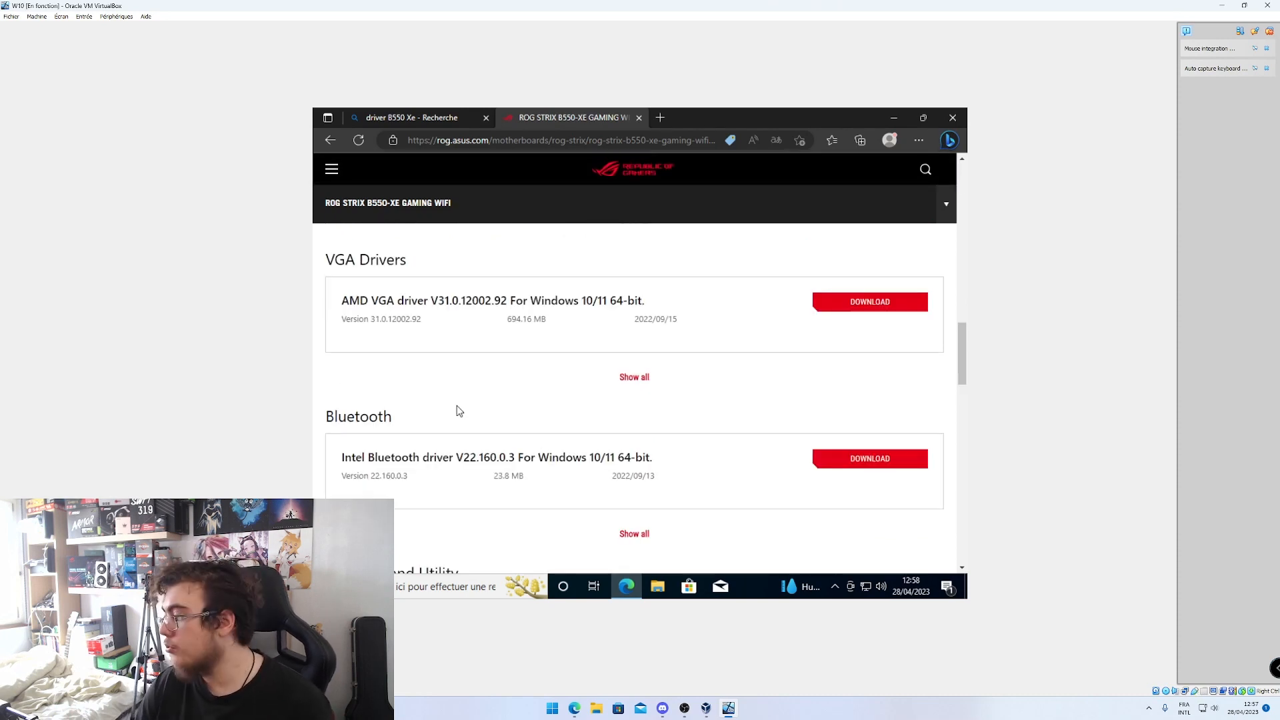
scroll(458, 409, down, 1)
drag(320, 357, 377, 344)
scroll(401, 367, up, 10)
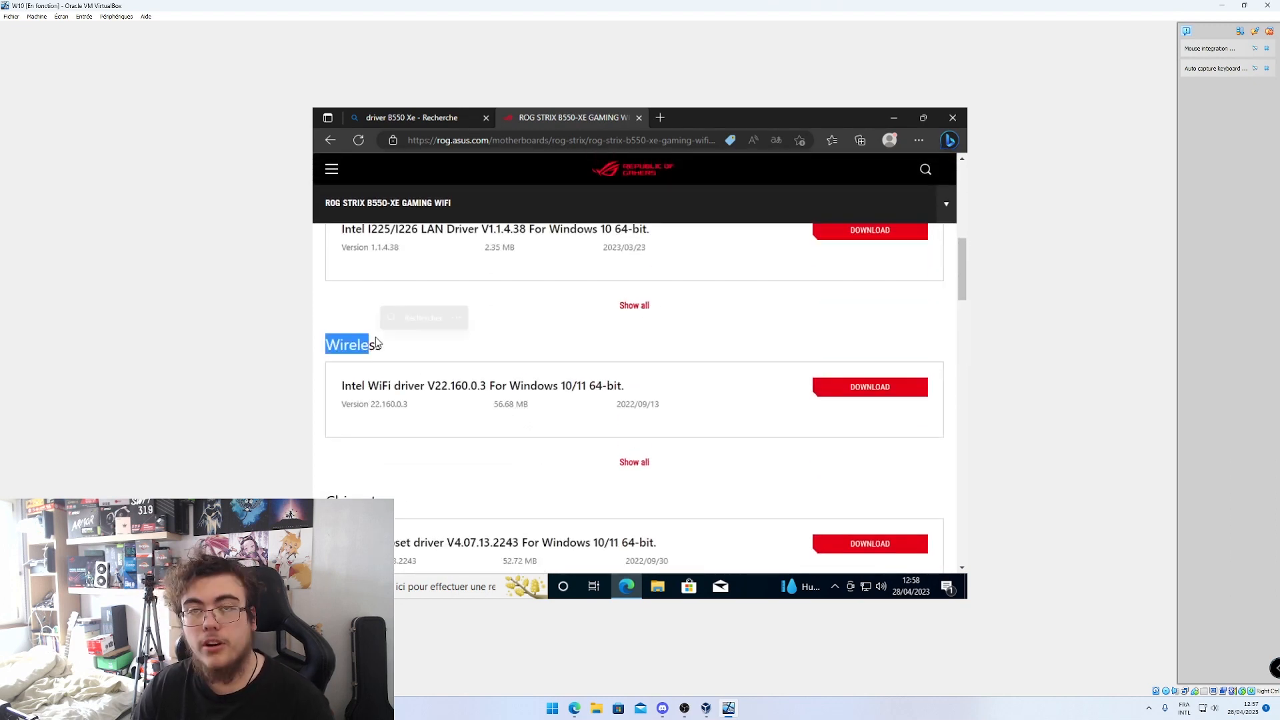
Minimise the open browser windows to show the Windows 10 desktop
key(super+d)
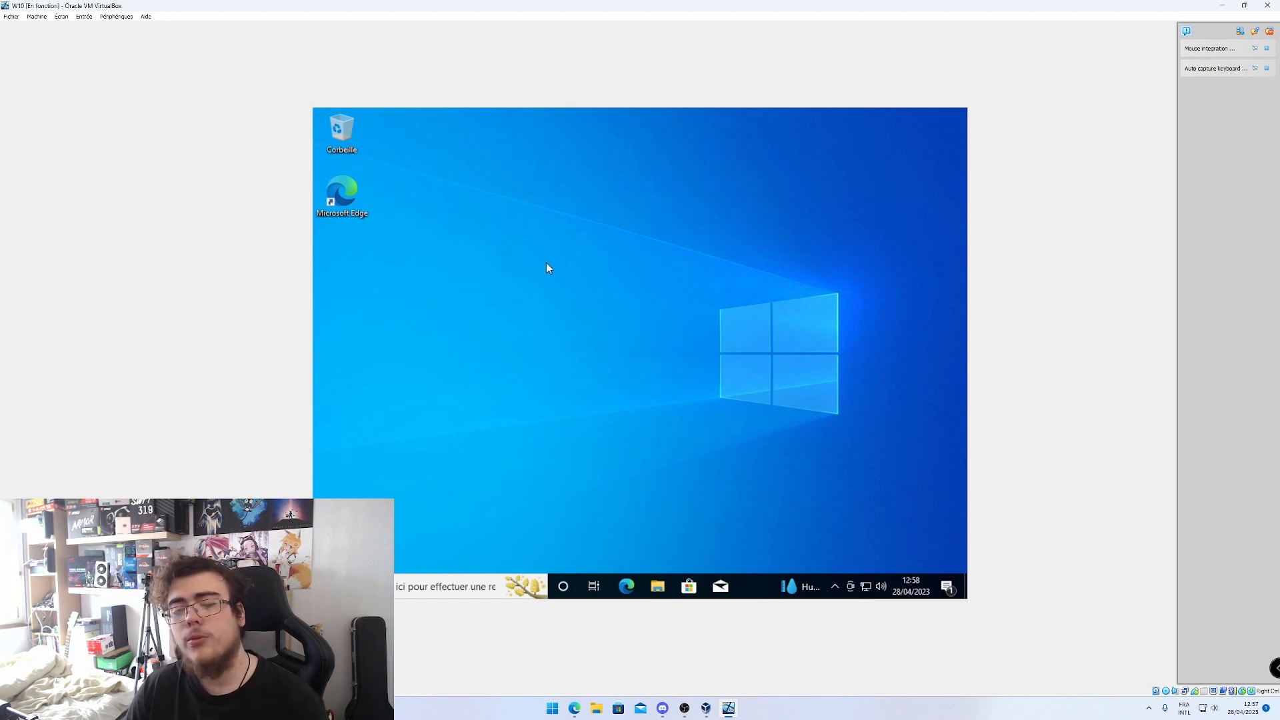
drag(539, 202, 812, 440)
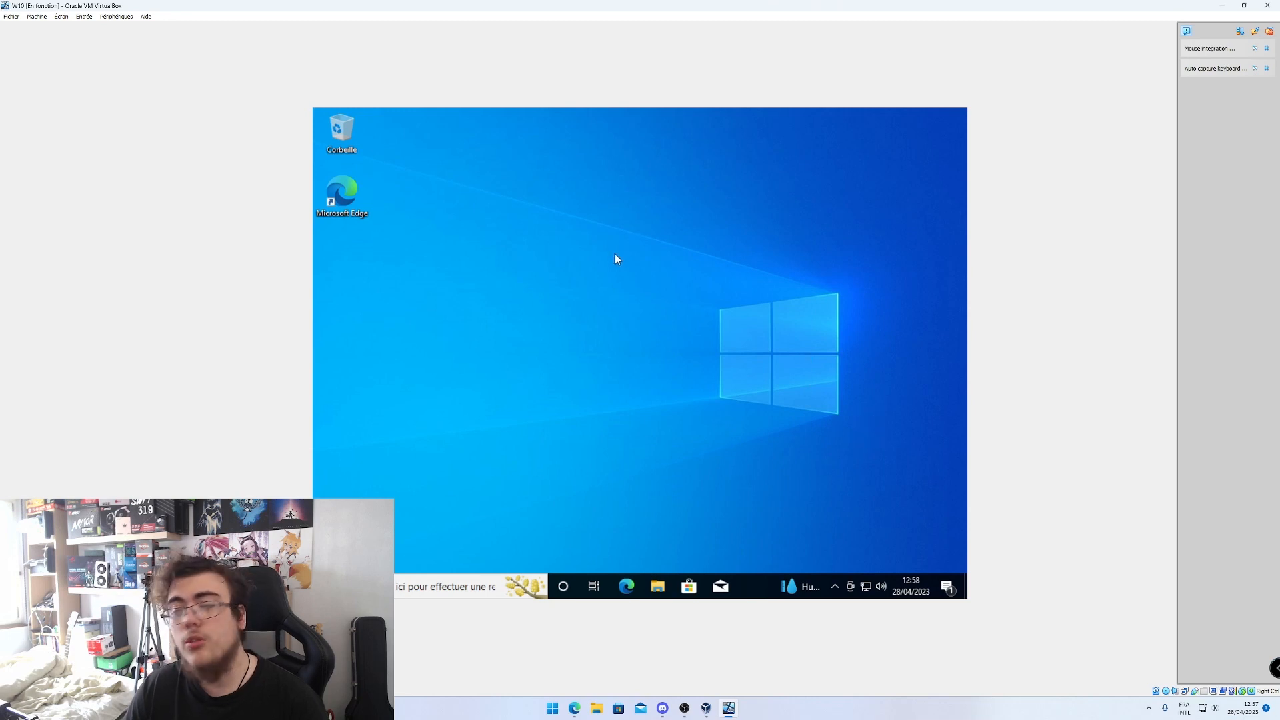